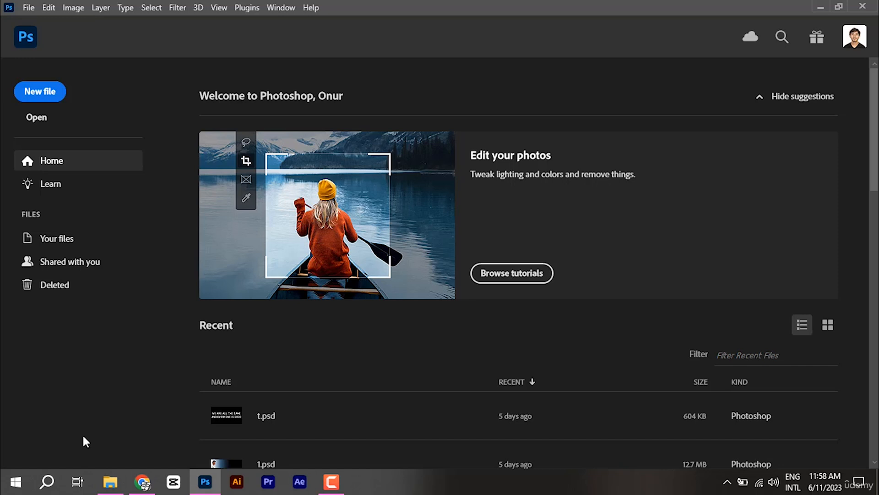
Create a new 1080 x 1080 pixel document named "poster" at 300 pixels/centimeter with a white background.
{"action": "left_click", "coordinate": [41, 92]}
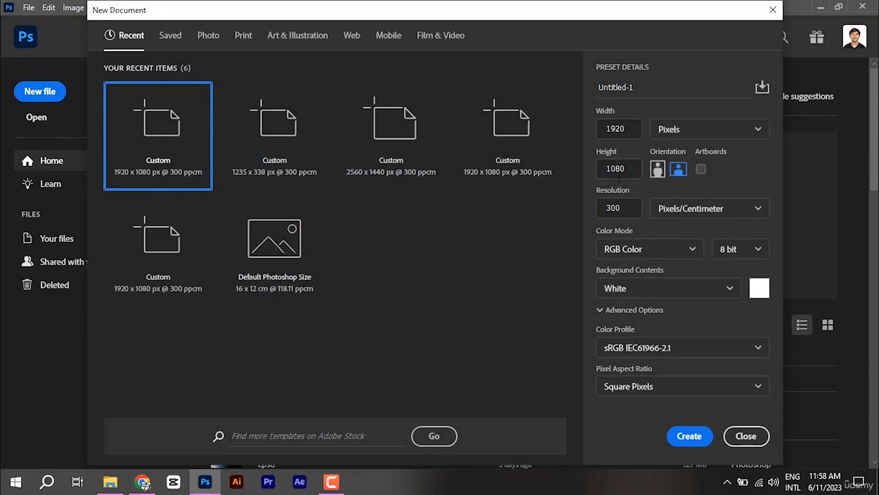
{"action": "double_click", "coordinate": [630, 129]}
{"action": "type", "text": "1080"}
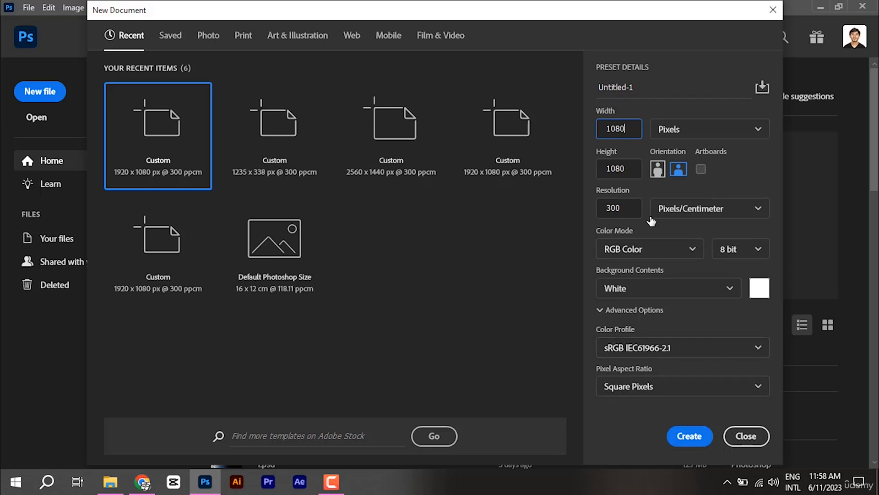
{"action": "left_click_drag", "start_coordinate": [653, 95], "coordinate": [553, 90]}
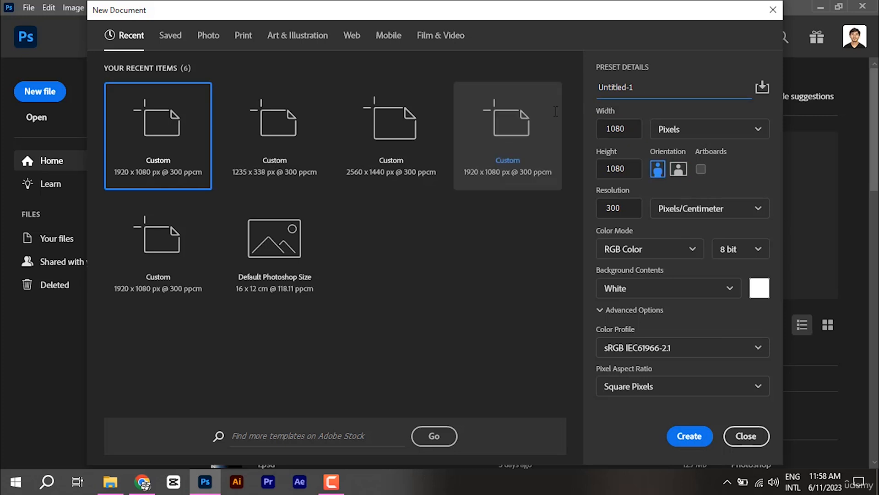
{"action": "left_click_drag", "start_coordinate": [634, 85], "coordinate": [552, 90]}
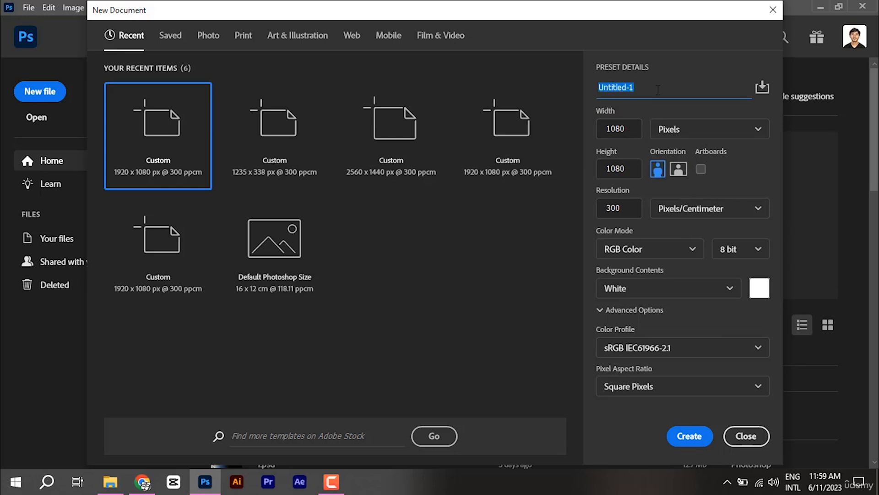
{"action": "type", "text": "poster"}
{"action": "left_click", "coordinate": [692, 437]}
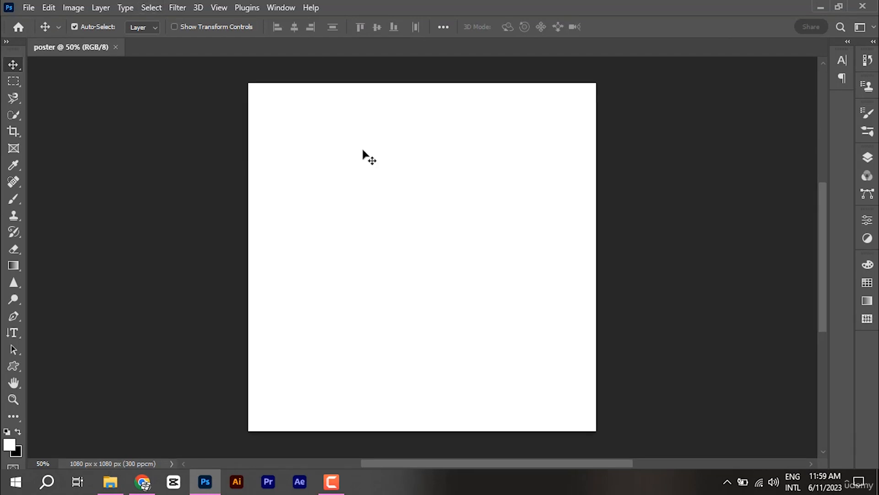
{"action": "key", "text": "ctrl+0"}
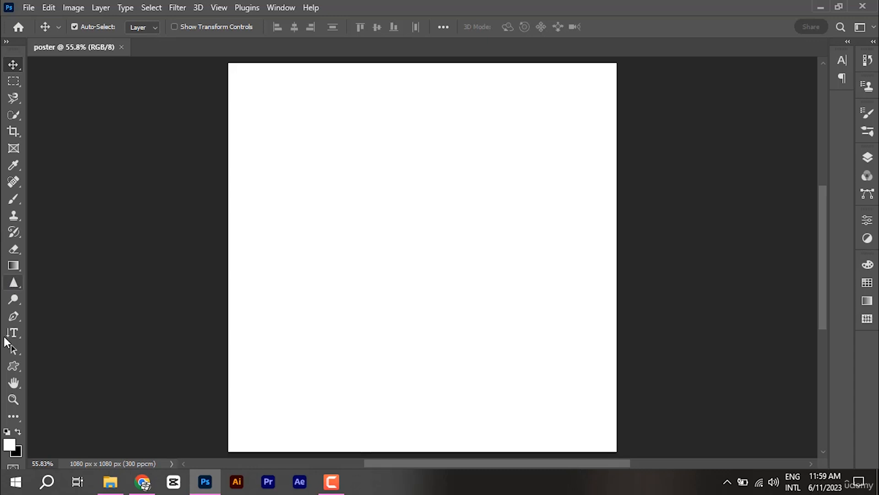
{"action": "left_click", "coordinate": [868, 160]}
{"action": "left_click", "coordinate": [815, 450]}
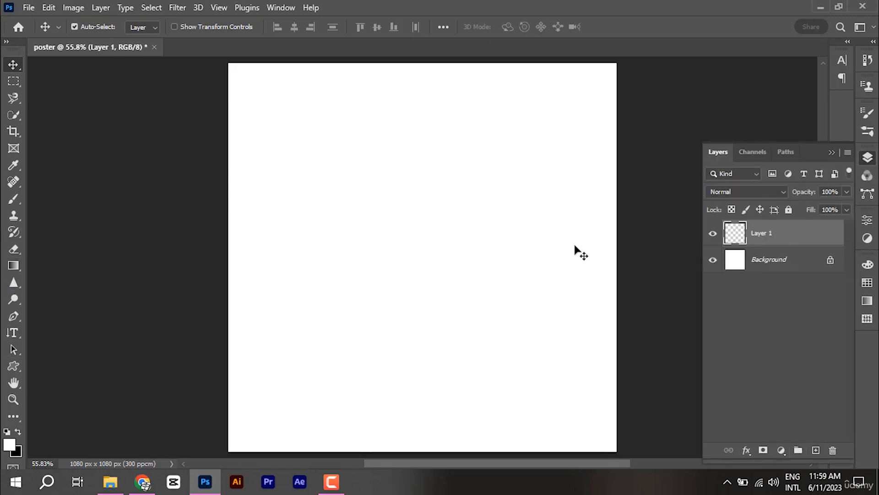
{"action": "key", "text": "ctrl+z"}
Draw a rectangle of about 1168 x 549 px across the upper half of the canvas.
{"action": "left_click", "coordinate": [12, 366]}
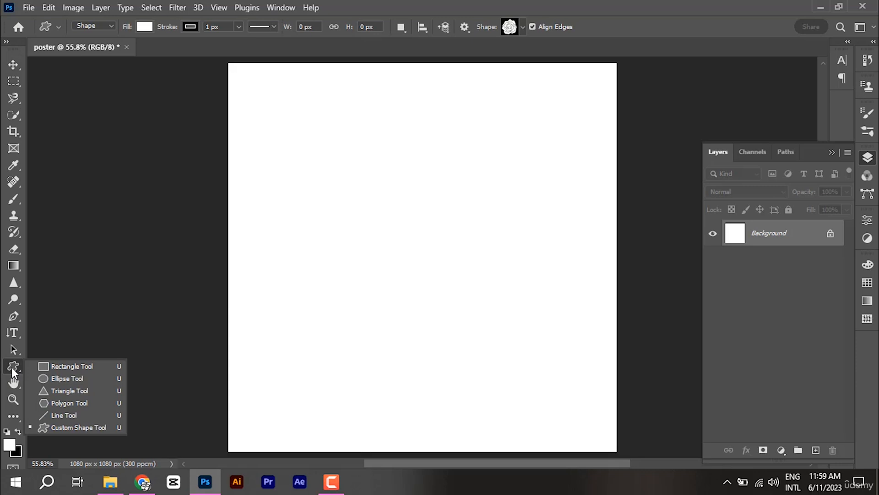
{"action": "left_click", "coordinate": [67, 366]}
{"action": "left_click_drag", "start_coordinate": [225, 62], "coordinate": [646, 260]}
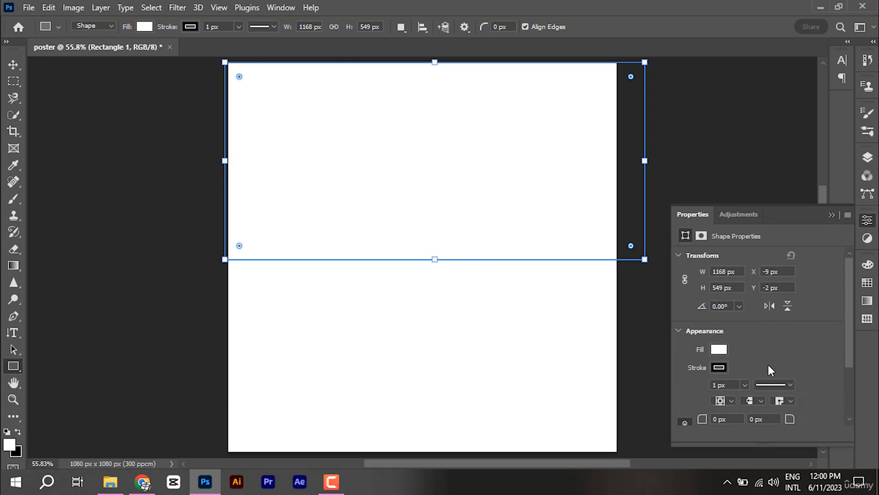
Fill the rectangle with purple (#af09cd) and stretch its lower edge down to a height of about 656 px.
{"action": "left_click", "coordinate": [720, 350]}
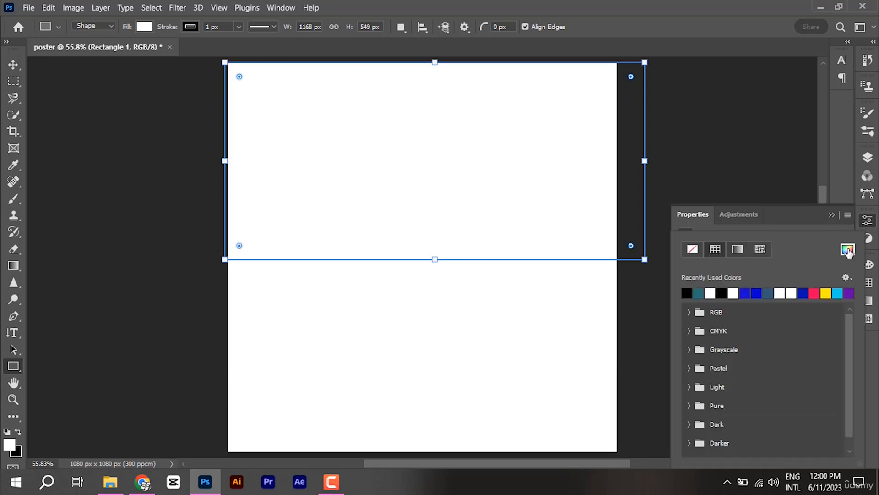
{"action": "left_click", "coordinate": [848, 249]}
{"action": "left_click_drag", "start_coordinate": [722, 179], "coordinate": [696, 127]}
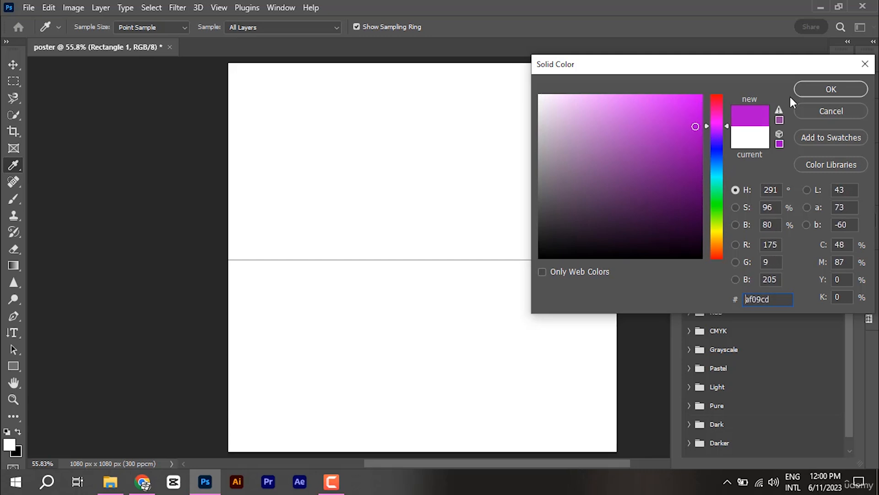
{"action": "left_click", "coordinate": [805, 89]}
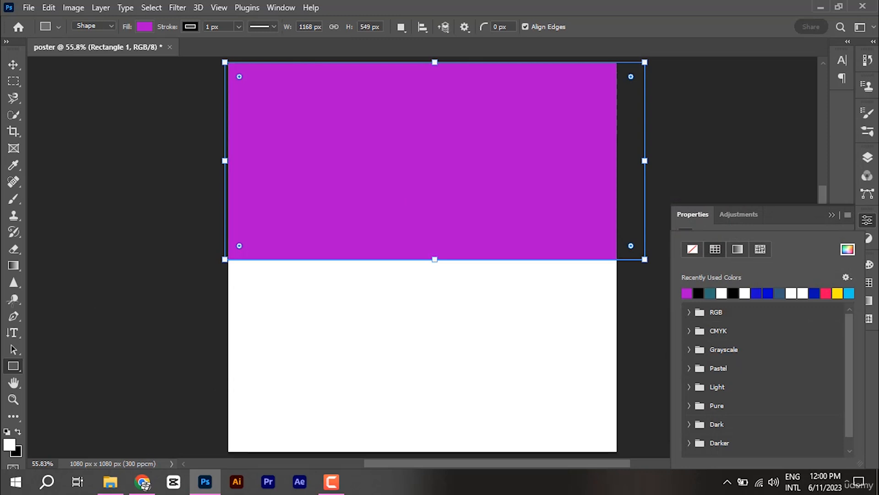
{"action": "left_click_drag", "start_coordinate": [434, 259], "coordinate": [434, 298]}
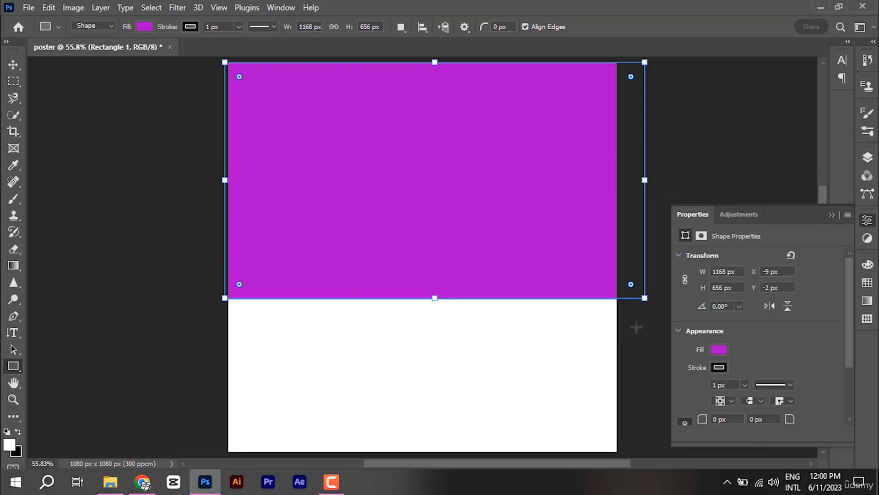
{"action": "left_click", "coordinate": [831, 215]}
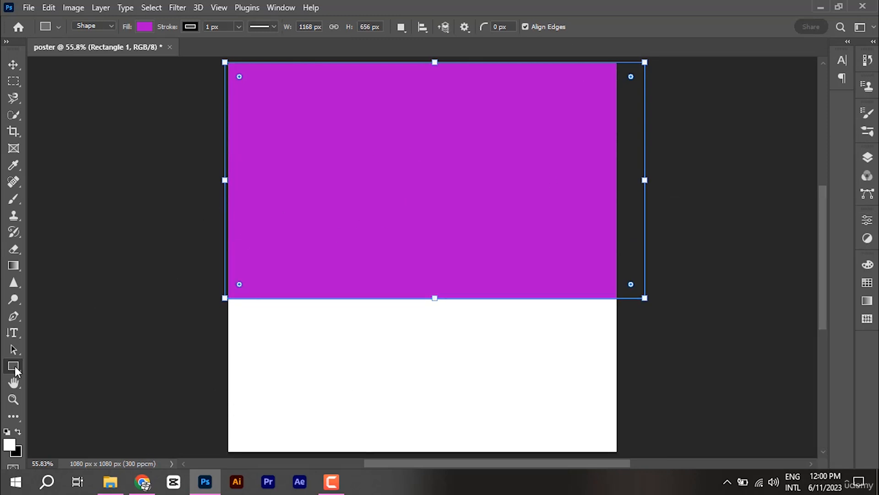
Duplicate the purple rectangle directly below the original and give the copy a dark navy blue fill with no stroke.
{"action": "key", "text": "v"}
{"action": "left_click_drag", "start_coordinate": [474, 182], "coordinate": [431, 387], "text": "alt"}
{"action": "key", "text": "u"}
{"action": "left_click", "coordinate": [143, 26]}
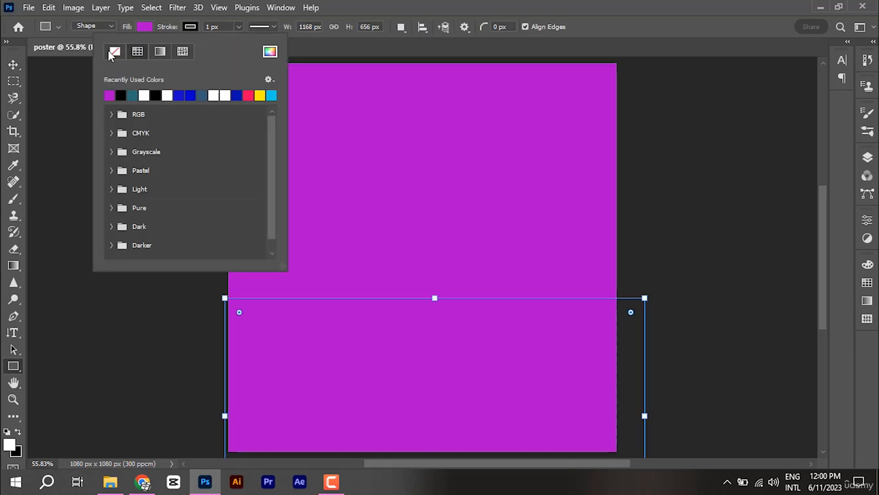
{"action": "left_click", "coordinate": [224, 51]}
{"action": "left_click_drag", "start_coordinate": [719, 182], "coordinate": [719, 147]}
{"action": "left_click", "coordinate": [700, 187]}
{"action": "left_click", "coordinate": [831, 89]}
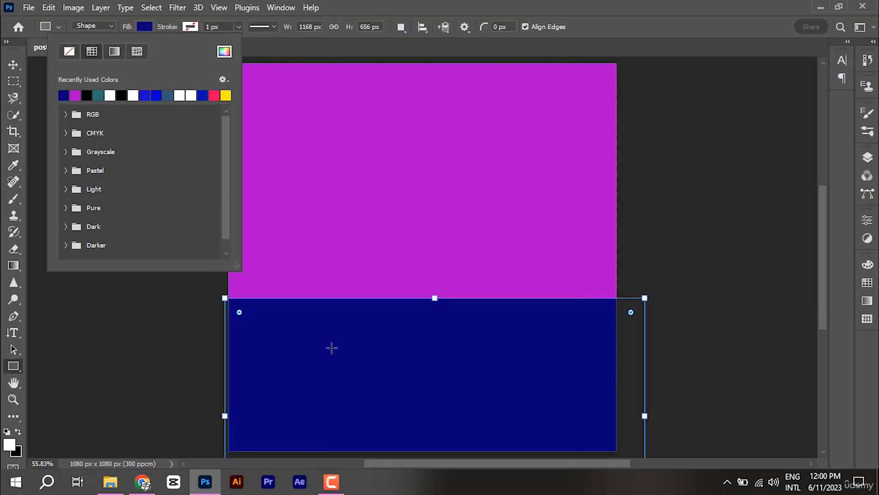
{"action": "left_click", "coordinate": [242, 30]}
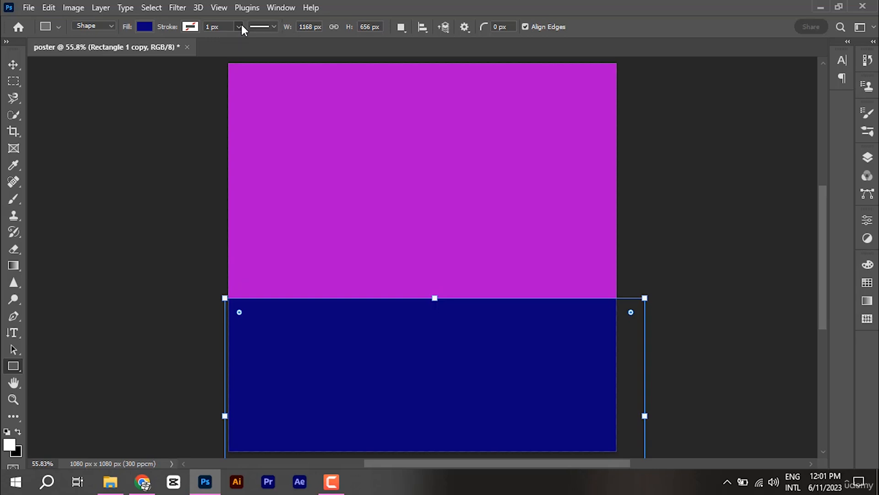
Set the opacity of the navy blue rectangle's layer to 75%.
{"action": "left_click", "coordinate": [875, 159]}
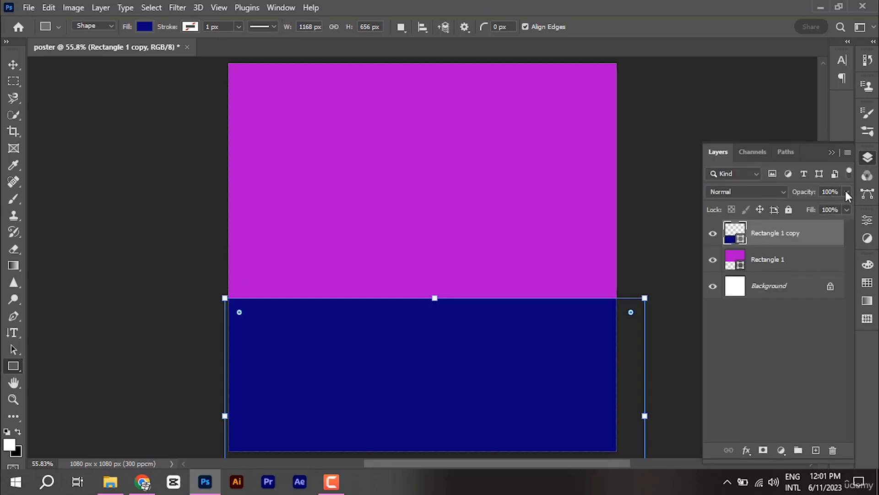
{"action": "left_click_drag", "start_coordinate": [800, 196], "coordinate": [793, 196]}
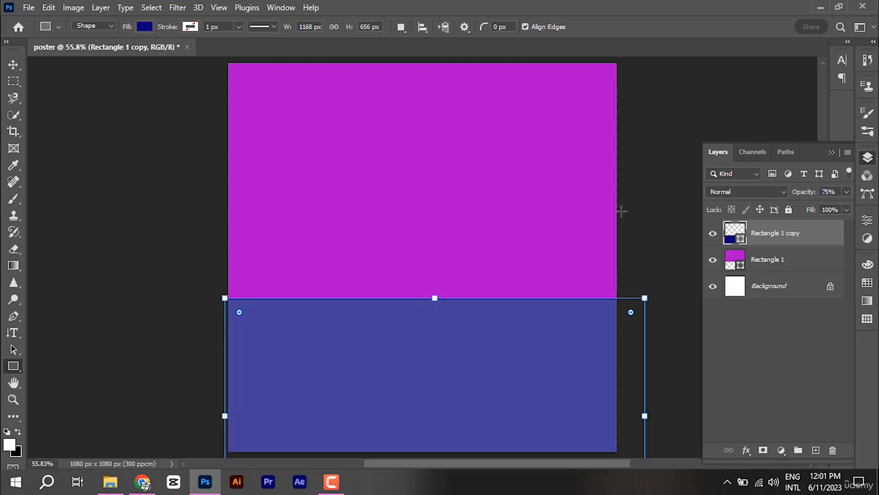
{"action": "left_click", "coordinate": [832, 154]}
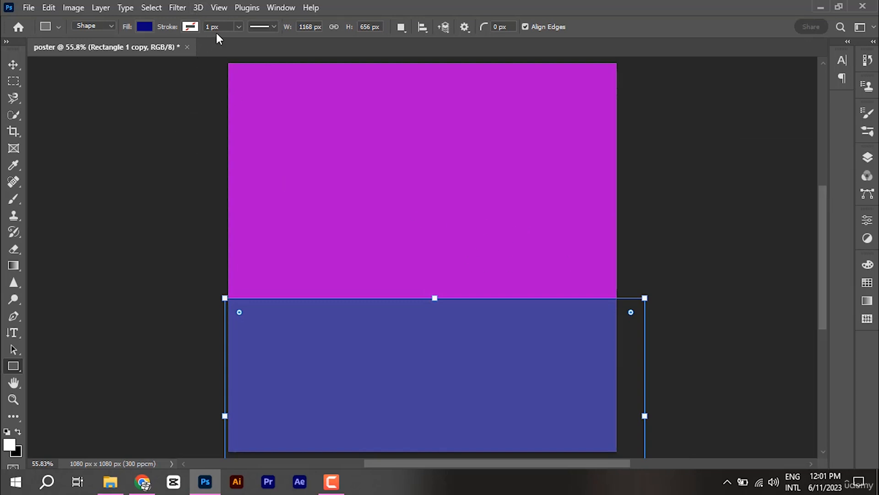
Remove the black stroke from the upper purple rectangle.
{"action": "key", "text": "v"}
{"action": "left_click", "coordinate": [376, 158]}
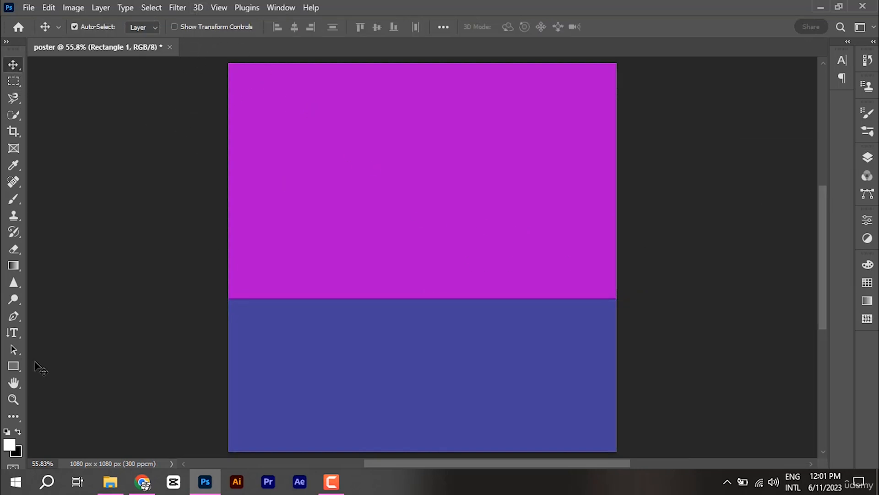
{"action": "left_click", "coordinate": [13, 365]}
{"action": "left_click", "coordinate": [190, 26]}
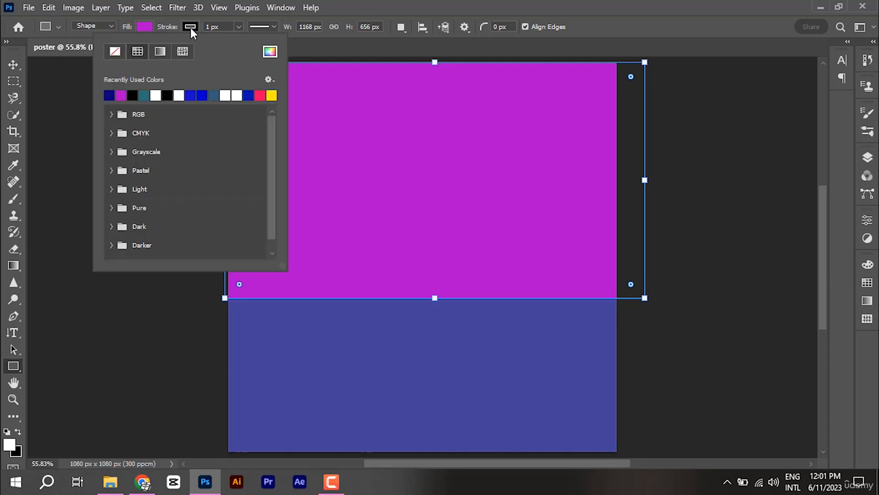
{"action": "left_click", "coordinate": [115, 51]}
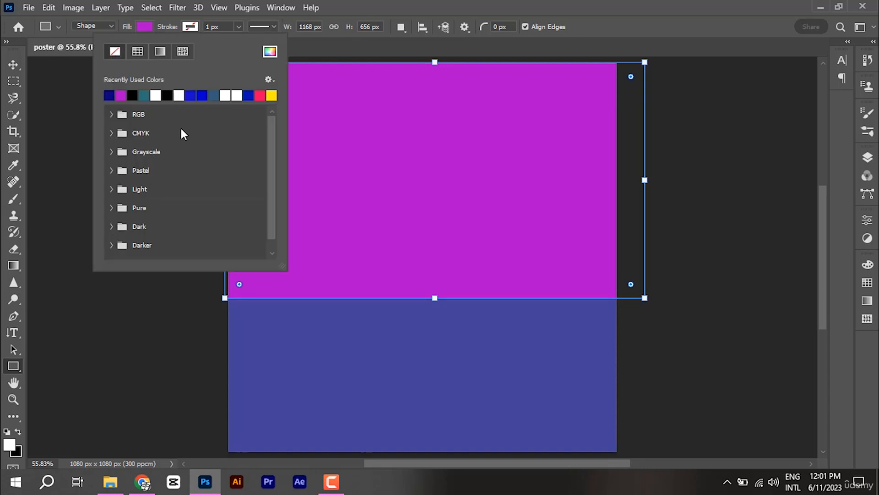
{"action": "left_click", "coordinate": [12, 64]}
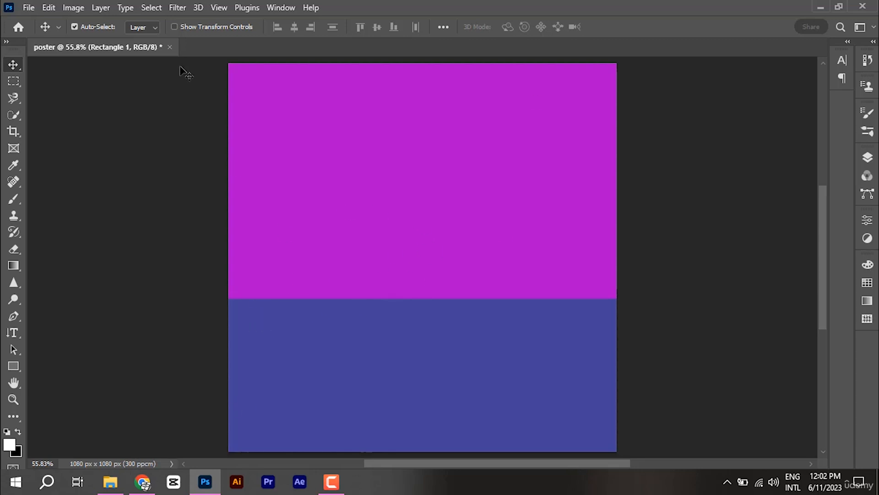
Place the radio microphone image from the vesait folder in File Explorer onto the poster and move it up to the canvas's upper edge.
{"action": "left_click", "coordinate": [28, 7]}
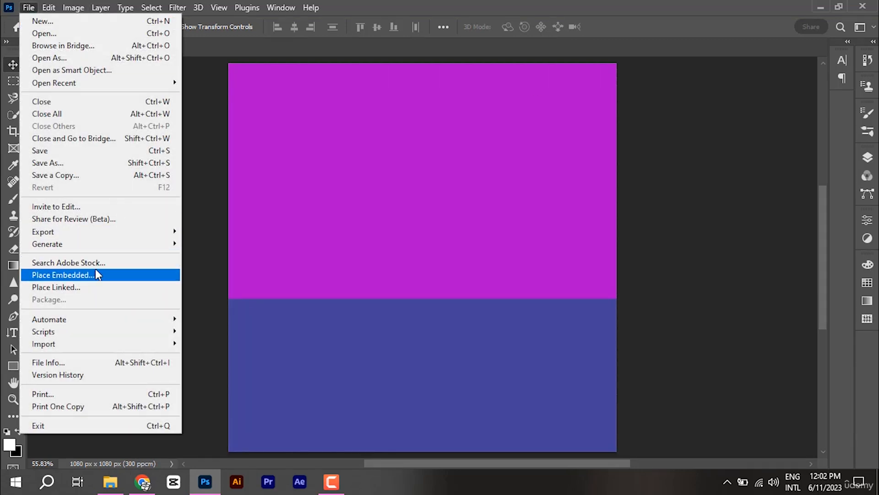
{"action": "left_click", "coordinate": [87, 33]}
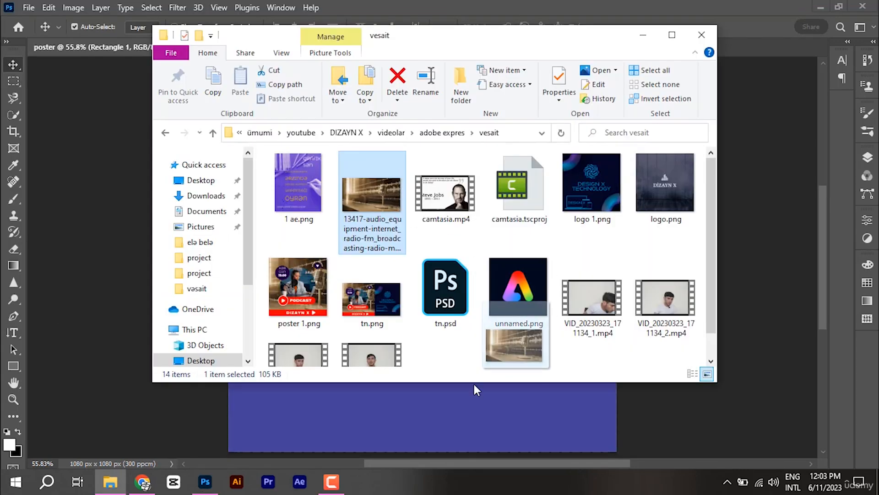
{"action": "left_click_drag", "start_coordinate": [473, 382], "coordinate": [438, 441]}
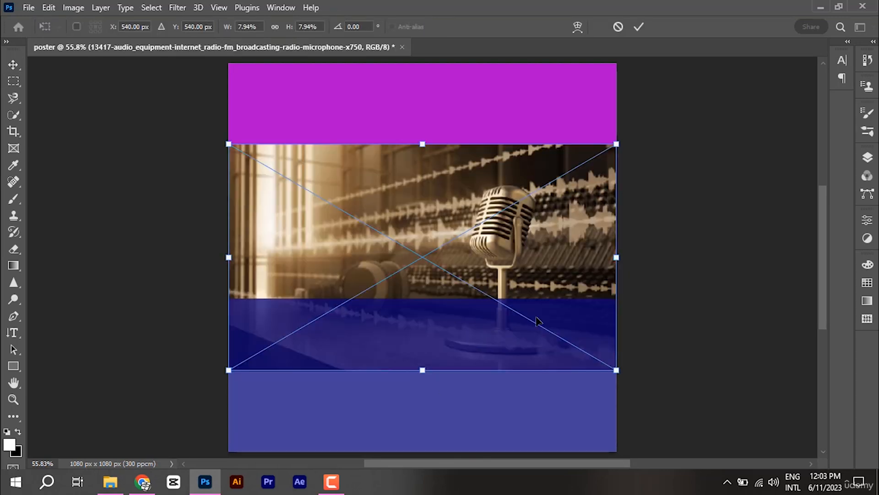
{"action": "left_click", "coordinate": [640, 27]}
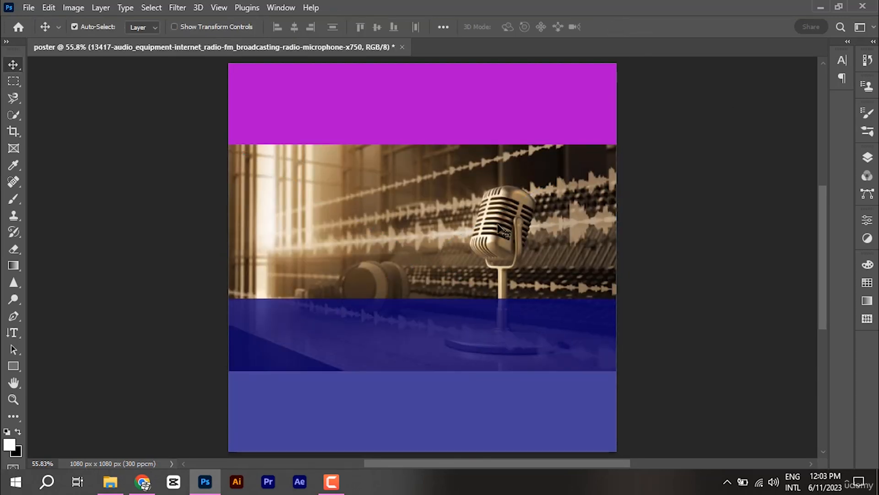
{"action": "left_click_drag", "start_coordinate": [511, 250], "coordinate": [511, 179]}
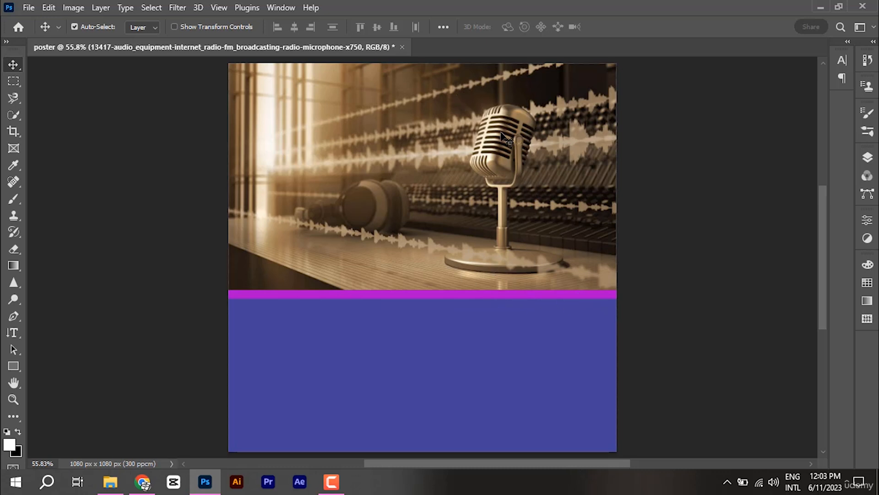
Move the microphone image layer beneath the purple rectangle's layer and set the purple rectangle's blend mode to Overlay.
{"action": "left_click", "coordinate": [867, 157]}
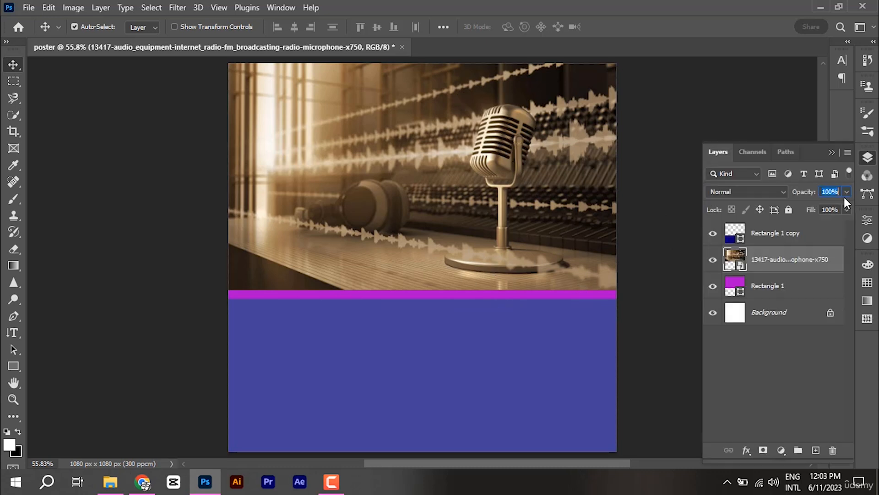
{"action": "left_click_drag", "start_coordinate": [785, 261], "coordinate": [777, 303]}
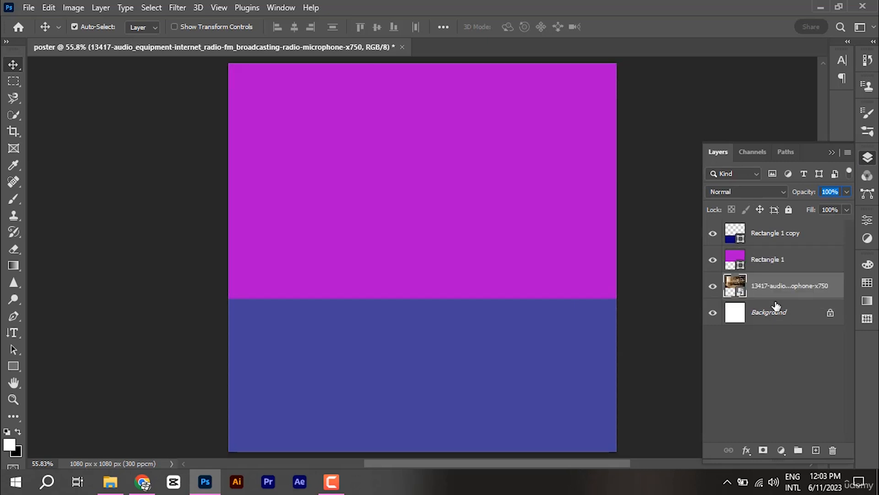
{"action": "left_click", "coordinate": [766, 260]}
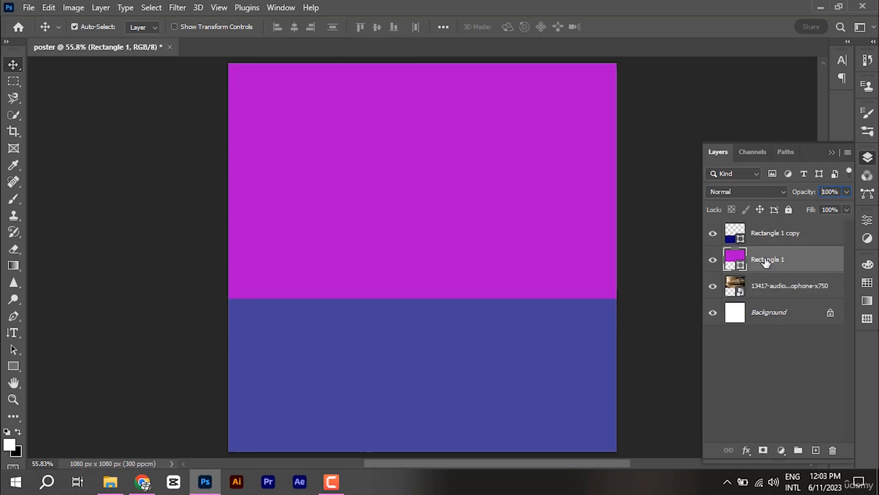
{"action": "left_click", "coordinate": [768, 191]}
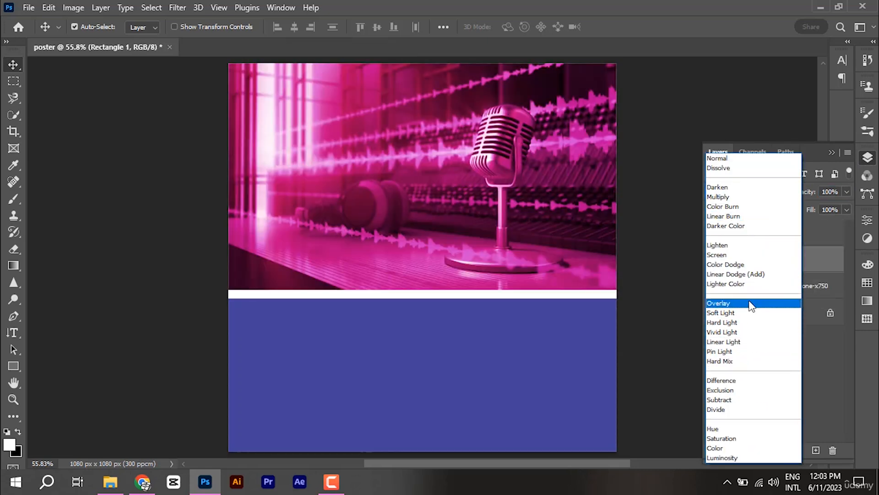
{"action": "left_click", "coordinate": [751, 304]}
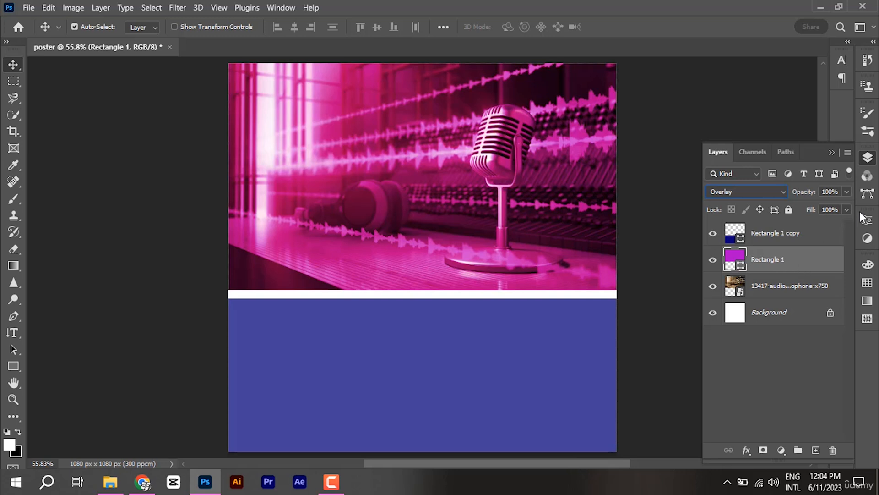
{"action": "left_click", "coordinate": [832, 154]}
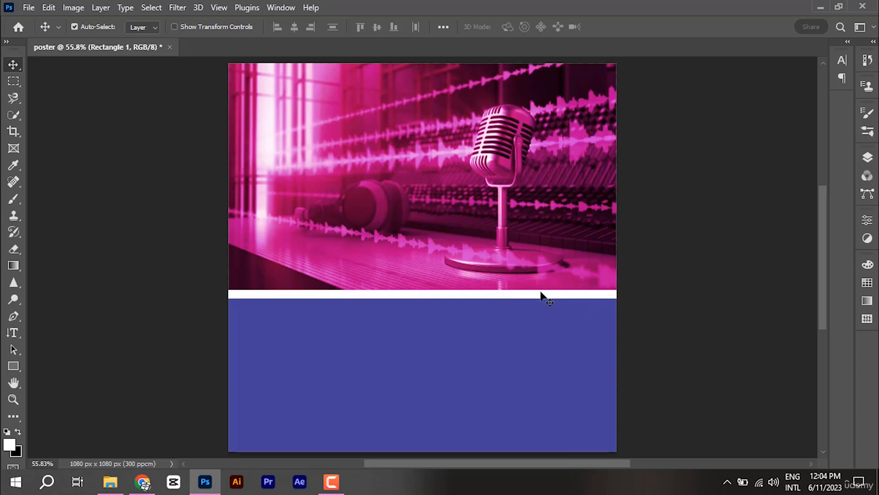
Stretch the upper edge of the blue rectangle up to the microphone photo, to 103.51% height, closing the white gap.
{"action": "key", "text": "ctrl+j"}
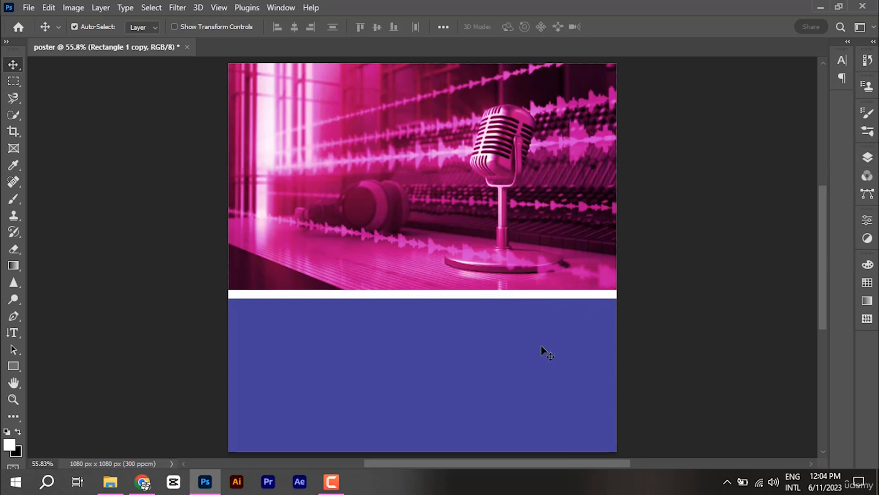
{"action": "key", "text": "ctrl+t"}
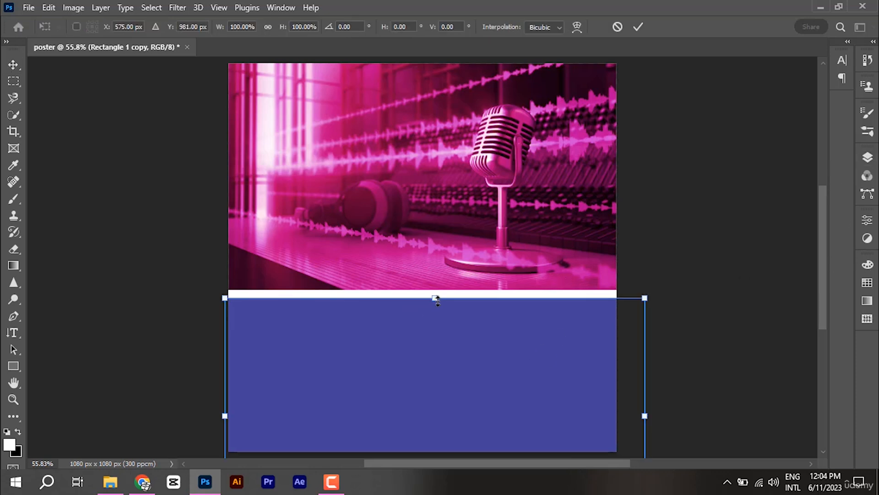
{"action": "left_click_drag", "start_coordinate": [439, 298], "coordinate": [438, 290]}
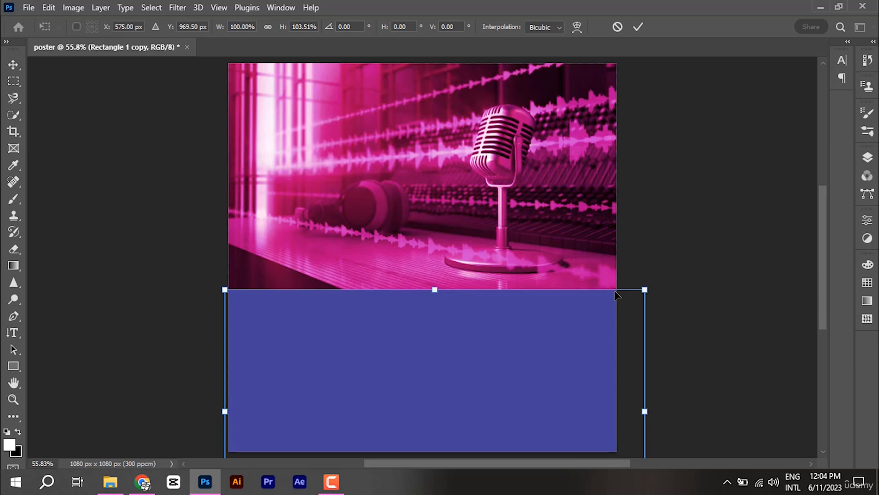
{"action": "left_click", "coordinate": [639, 26]}
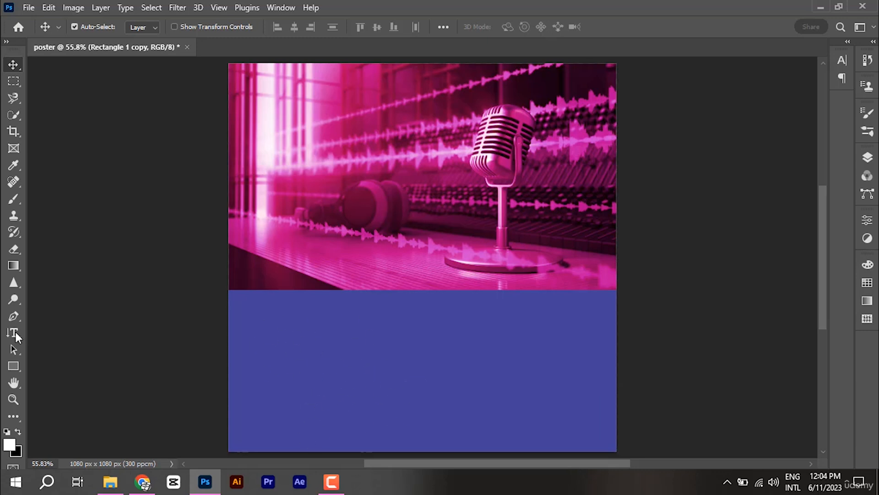
{"action": "left_click_drag", "start_coordinate": [15, 332], "coordinate": [61, 335]}
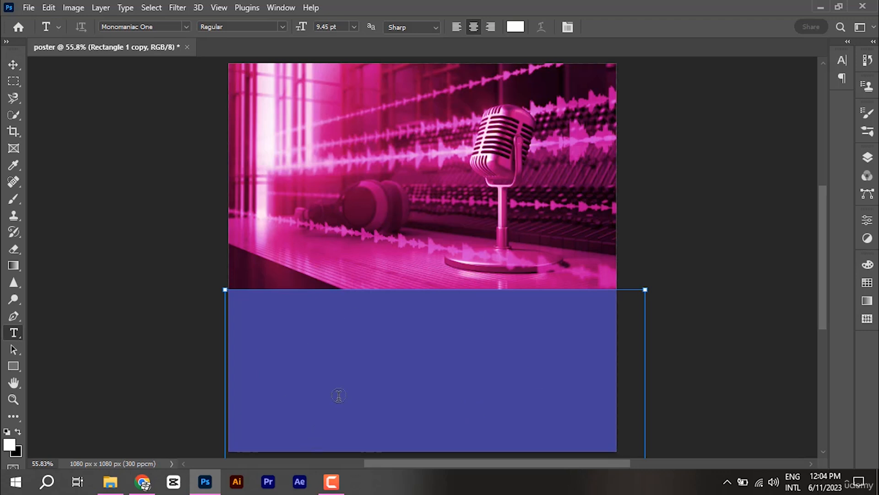
{"action": "left_click", "coordinate": [384, 368]}
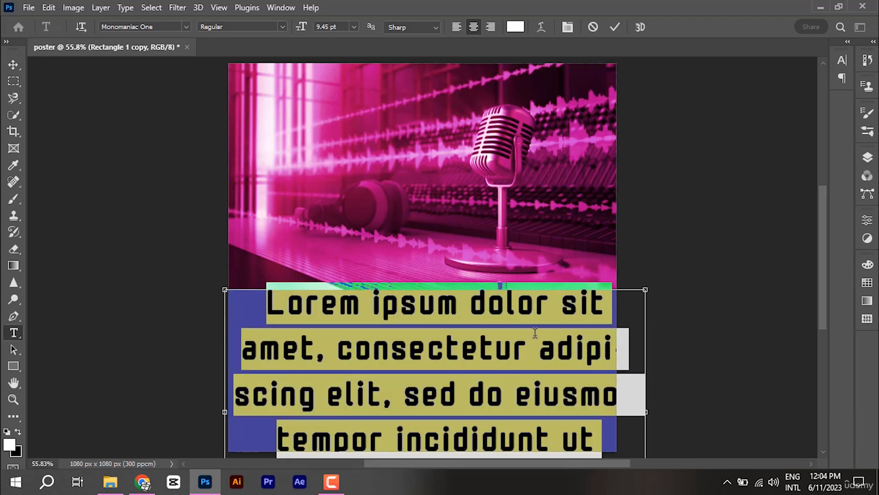
{"action": "left_click", "coordinate": [592, 27]}
Deselect all layers, add the text "PODCAST WITH AI" on the blue area, and move it to the area's middle.
{"action": "left_click", "coordinate": [867, 157]}
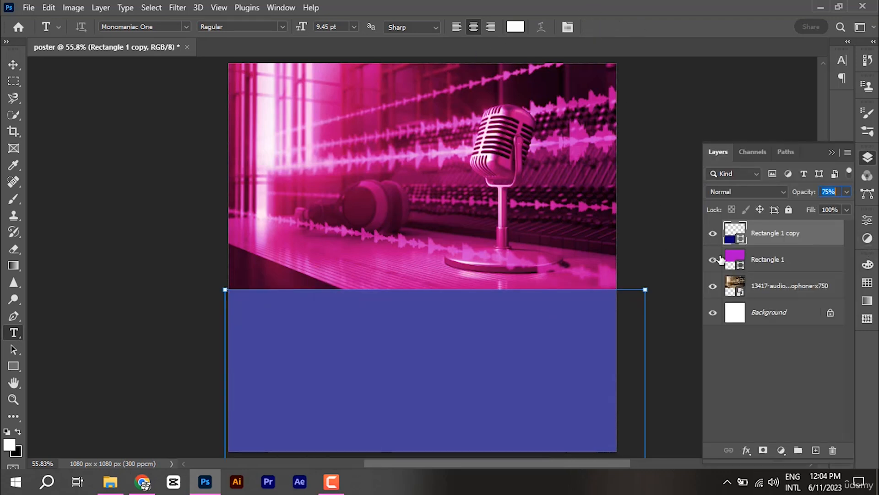
{"action": "left_click", "coordinate": [773, 343]}
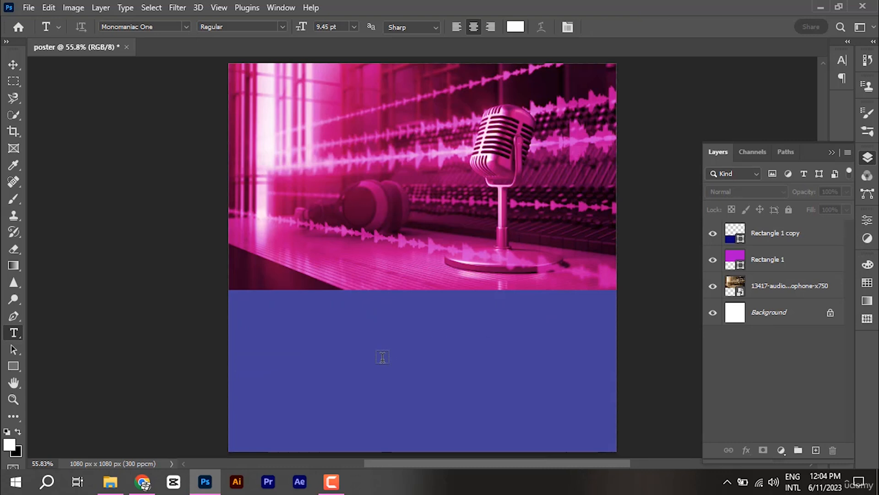
{"action": "left_click", "coordinate": [383, 357]}
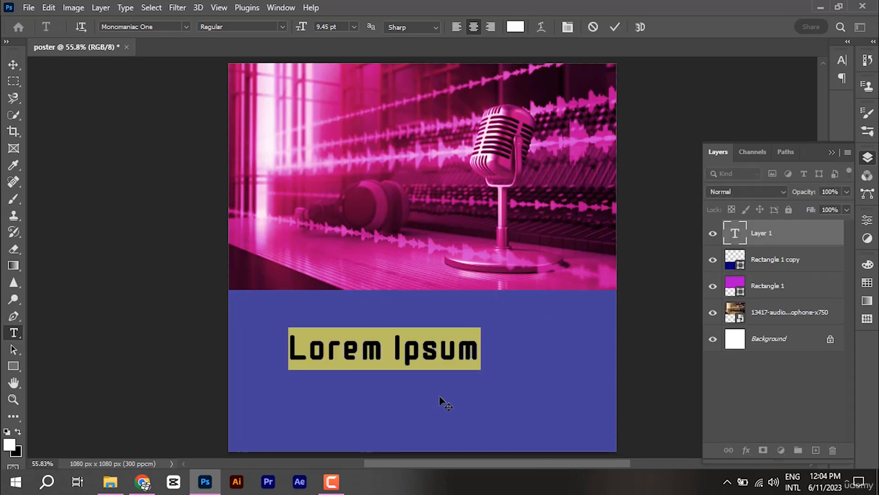
{"action": "type", "text": "PODCAST"}
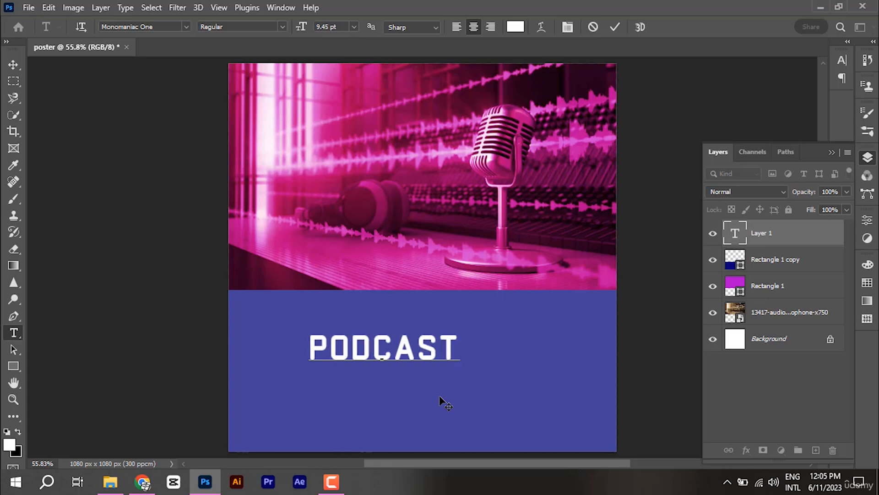
{"action": "type", "text": " WI"}
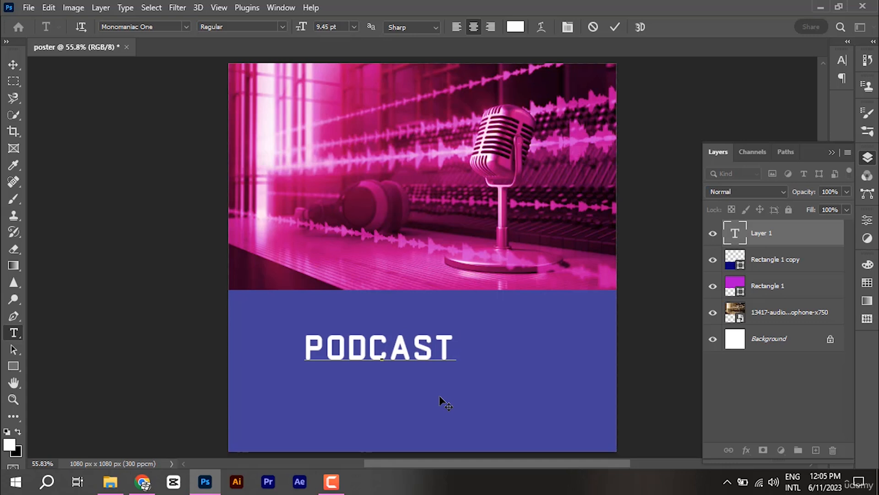
{"action": "type", "text": "TH"}
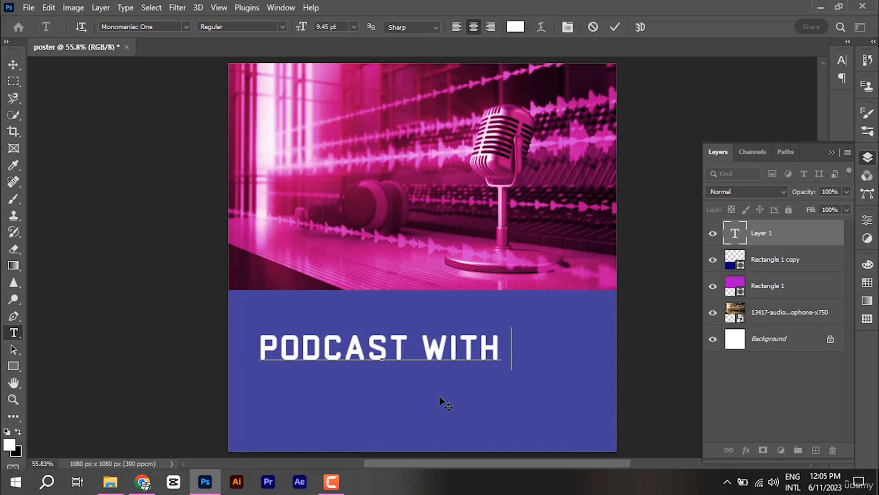
{"action": "key", "text": "BackSpace"}
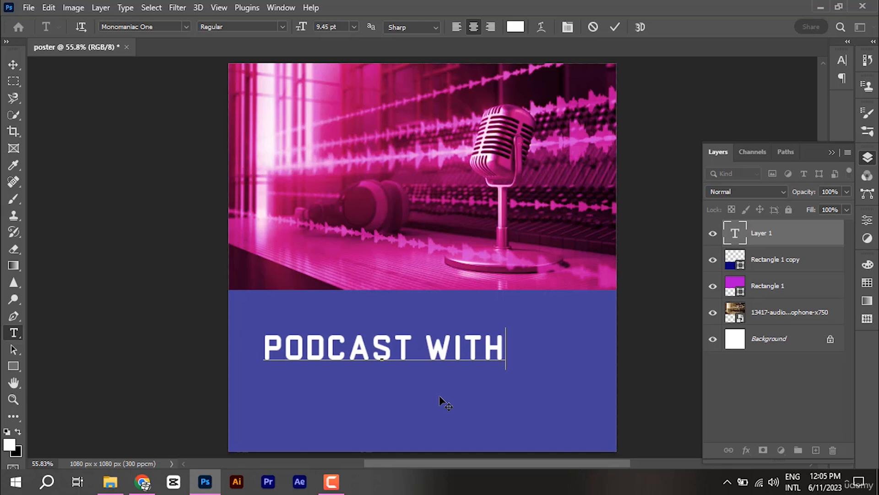
{"action": "type", "text": "P"}
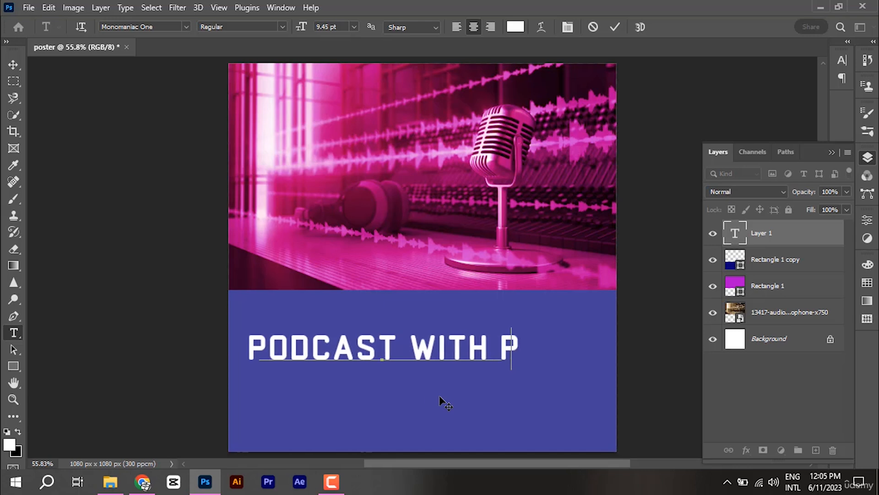
{"action": "key", "text": "BackSpace"}
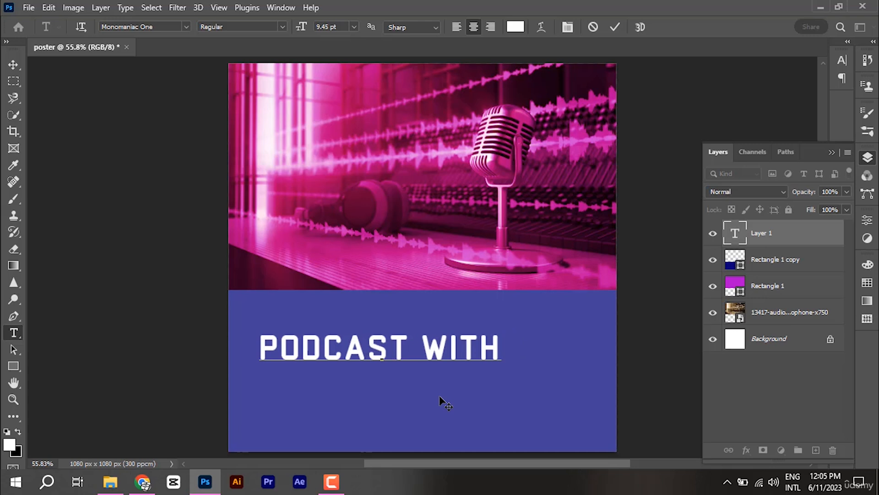
{"action": "type", "text": "AI"}
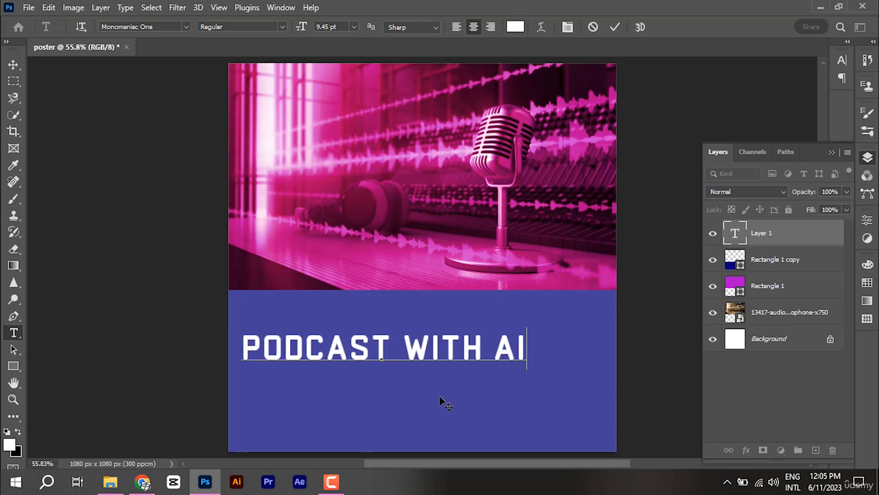
{"action": "left_click_drag", "start_coordinate": [425, 392], "coordinate": [459, 409]}
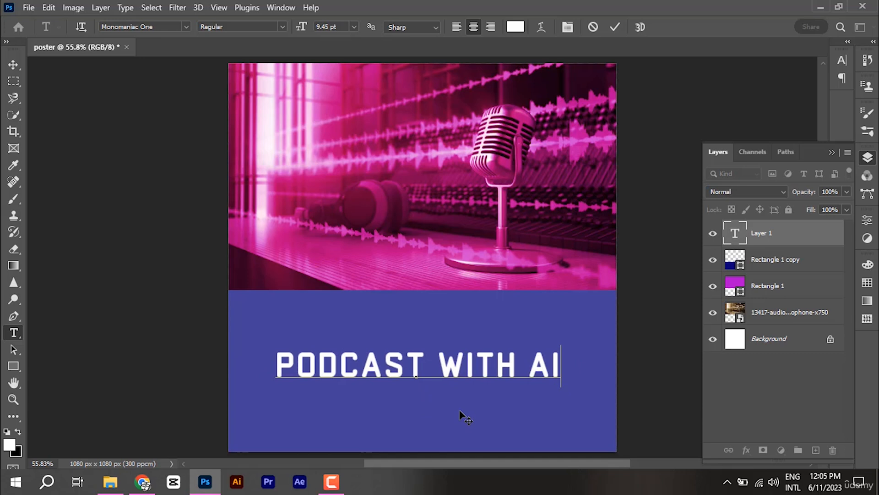
Colour the whole "PODCAST WITH AI" text orange, ff9c00.
{"action": "left_click_drag", "start_coordinate": [561, 366], "coordinate": [265, 356]}
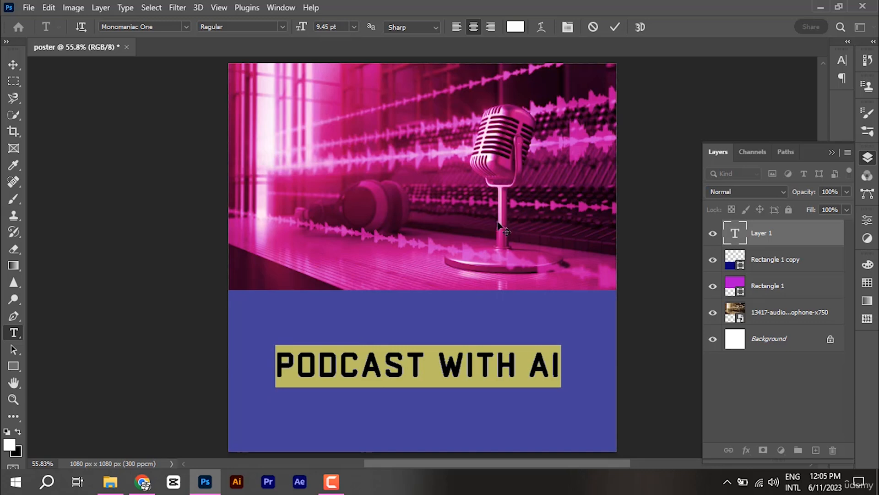
{"action": "left_click", "coordinate": [520, 28]}
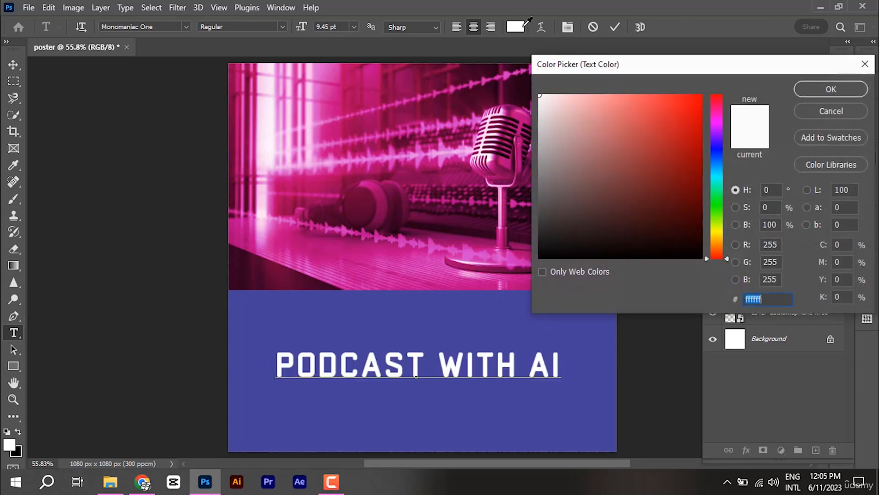
{"action": "mouse_move", "coordinate": [641, 142]}
{"action": "left_mouse_down"}
{"action": "mouse_move", "coordinate": [654, 164]}
{"action": "mouse_move", "coordinate": [739, 204]}
{"action": "mouse_move", "coordinate": [632, 245]}
{"action": "mouse_move", "coordinate": [585, 122]}
{"action": "mouse_move", "coordinate": [525, 219]}
{"action": "mouse_move", "coordinate": [640, 143]}
{"action": "mouse_move", "coordinate": [628, 116]}
{"action": "mouse_move", "coordinate": [613, 126]}
{"action": "left_mouse_up"}
{"action": "left_click_drag", "start_coordinate": [716, 238], "coordinate": [702, 94]}
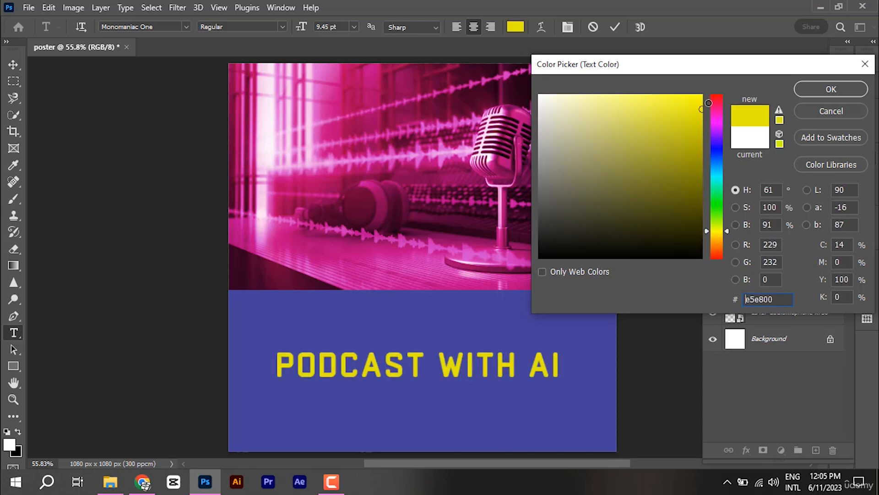
{"action": "left_click", "coordinate": [717, 232]}
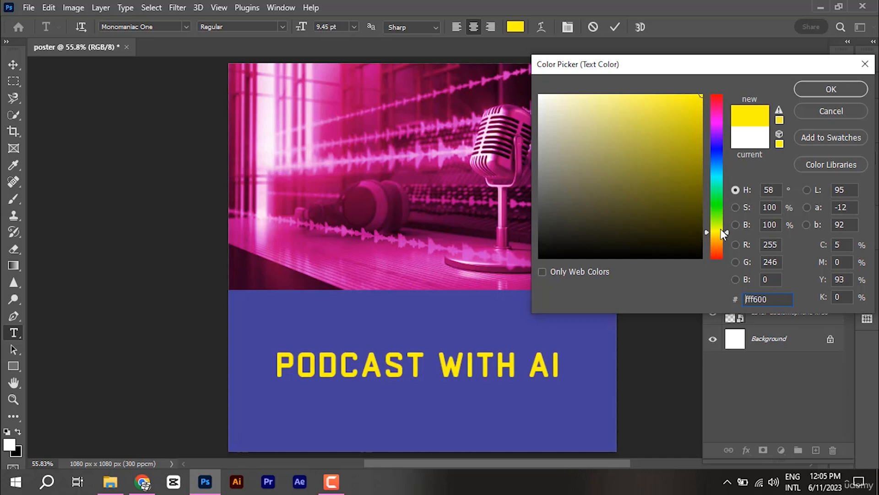
{"action": "left_click_drag", "start_coordinate": [721, 230], "coordinate": [720, 239]}
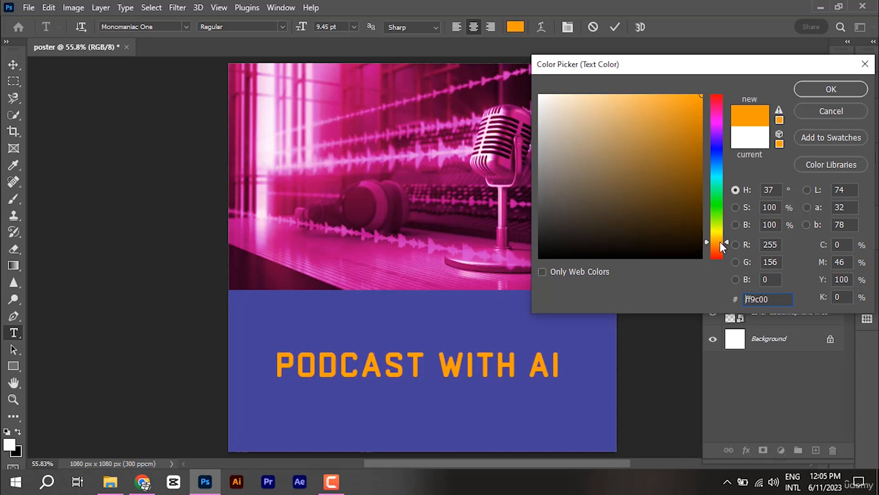
{"action": "left_click", "coordinate": [837, 90]}
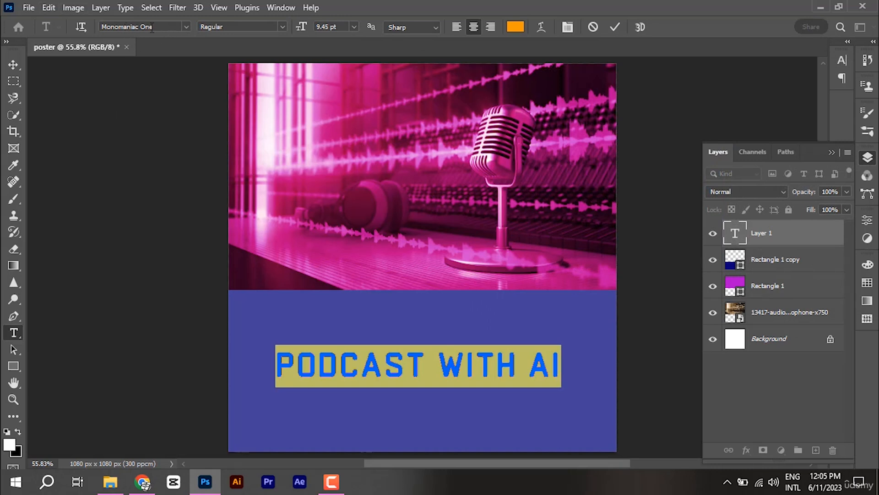
Set the font of the "PODCAST WITH AI" text to Saira in the SemiBold style.
{"action": "left_click", "coordinate": [186, 27]}
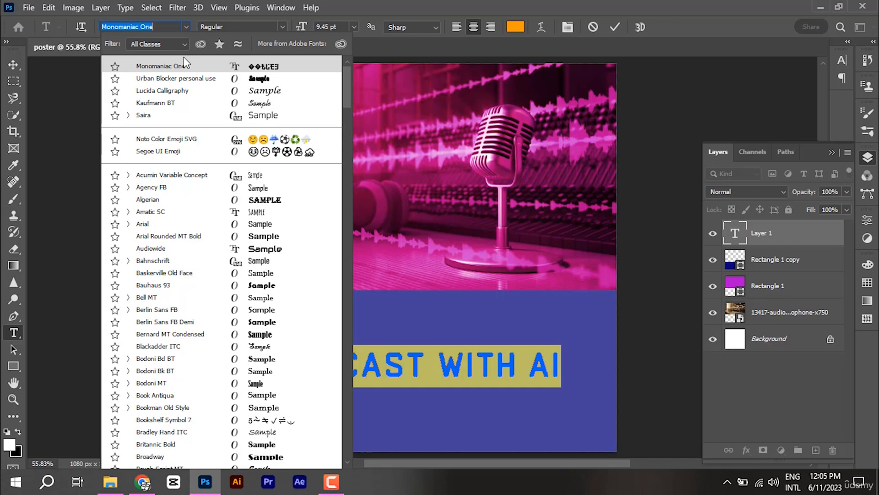
{"action": "left_click", "coordinate": [160, 118]}
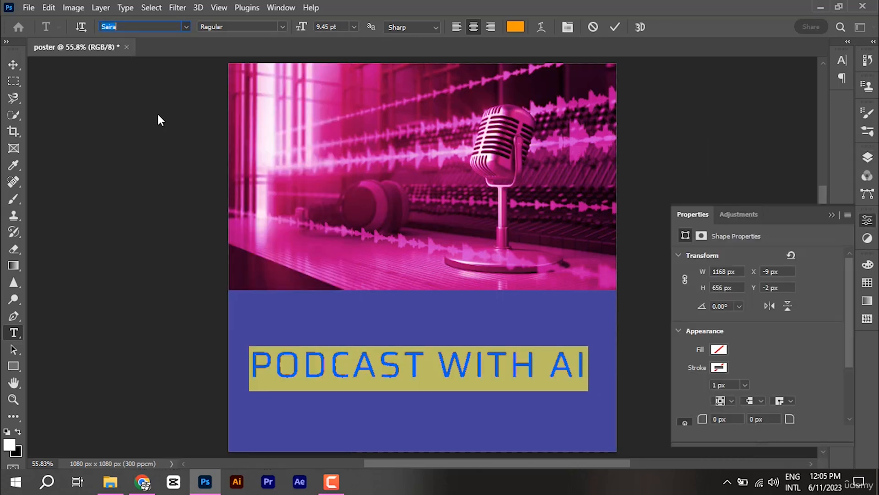
{"action": "left_click", "coordinate": [282, 27]}
{"action": "left_click", "coordinate": [241, 81]}
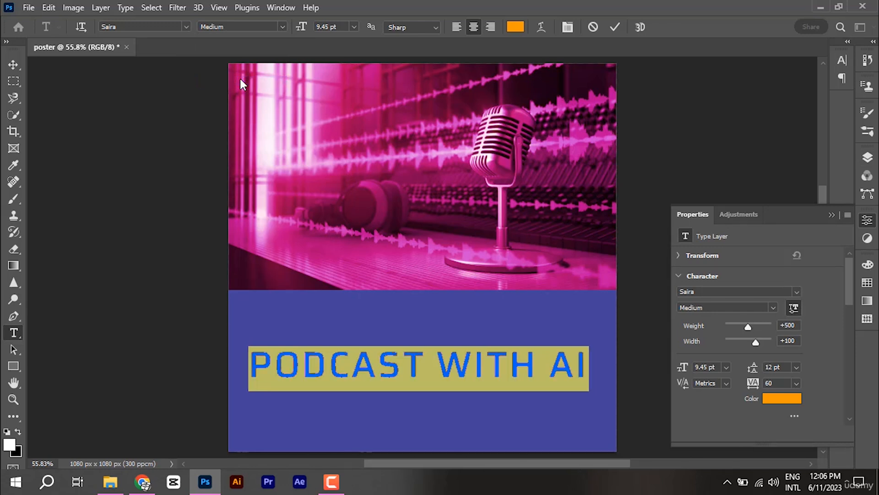
{"action": "left_click", "coordinate": [282, 26]}
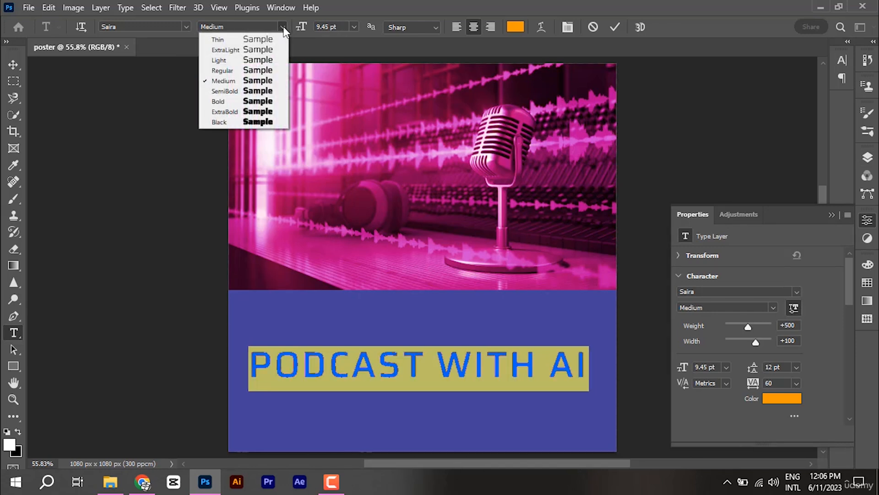
{"action": "left_click", "coordinate": [238, 87]}
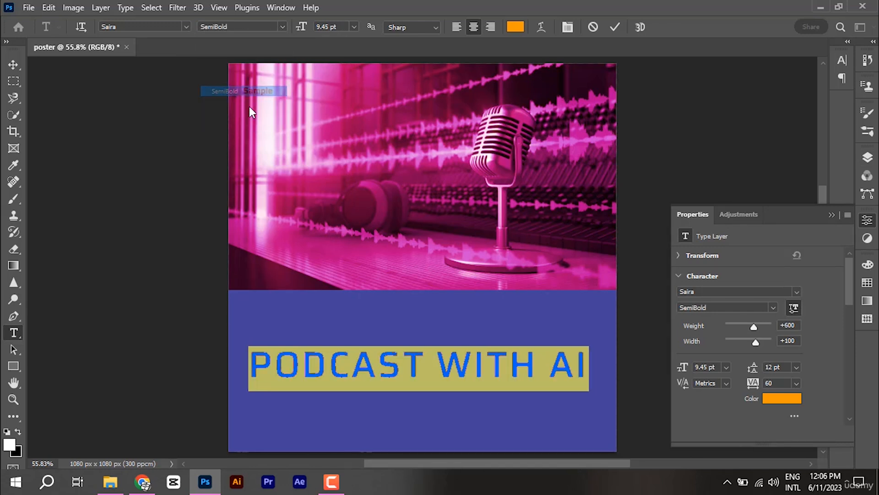
{"action": "left_click", "coordinate": [832, 215]}
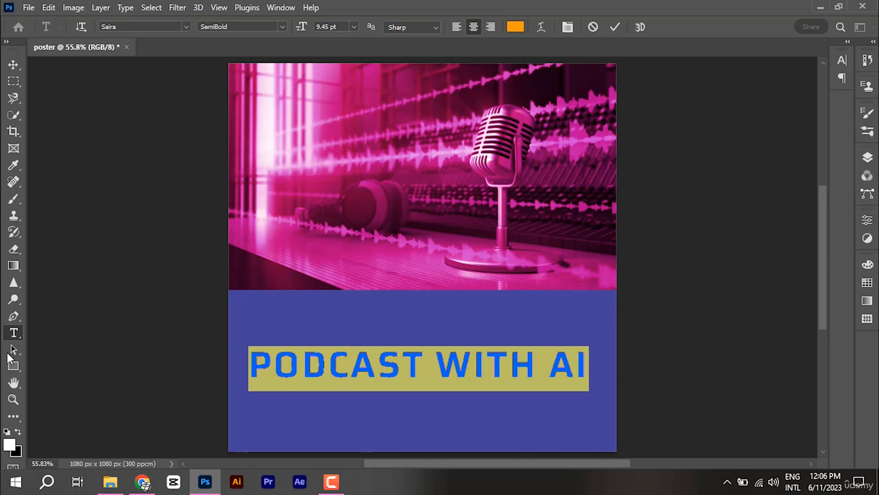
Draw a rectangle about 1113 x 178 px over the "PODCAST WITH AI" text, spanning the poster's width.
{"action": "left_click", "coordinate": [11, 365]}
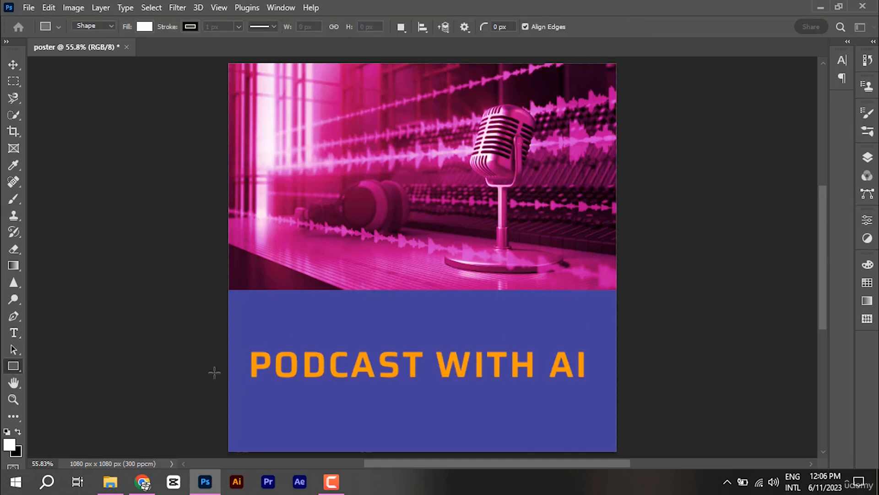
{"action": "left_click", "coordinate": [868, 158]}
{"action": "left_click", "coordinate": [766, 400]}
{"action": "left_click_drag", "start_coordinate": [245, 341], "coordinate": [625, 395]}
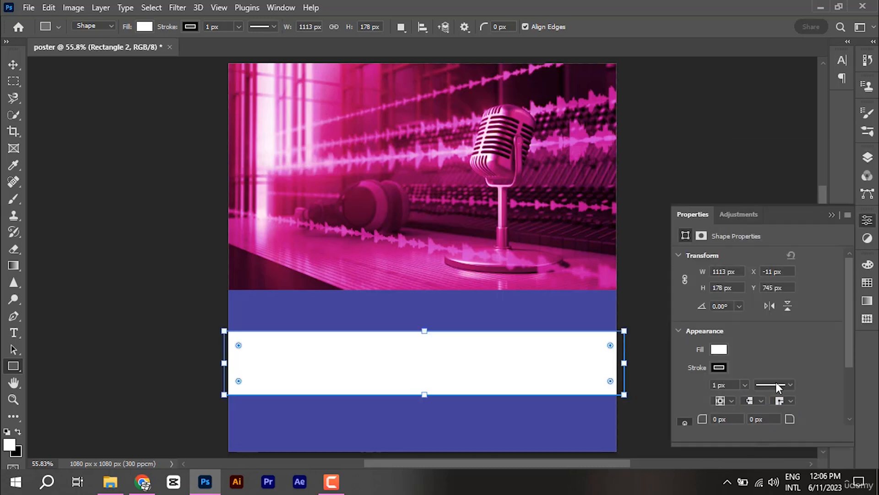
Change the fill of the rectangle covering the title text to bright red.
{"action": "left_click", "coordinate": [717, 350]}
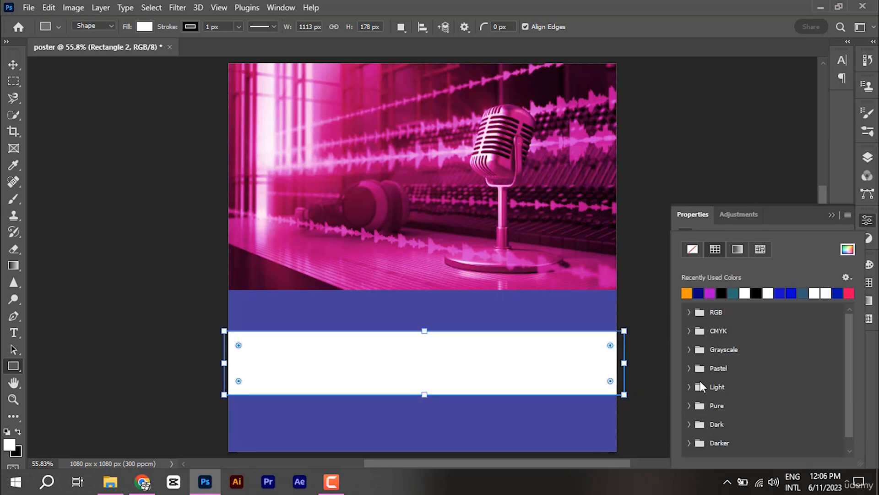
{"action": "left_click", "coordinate": [856, 256]}
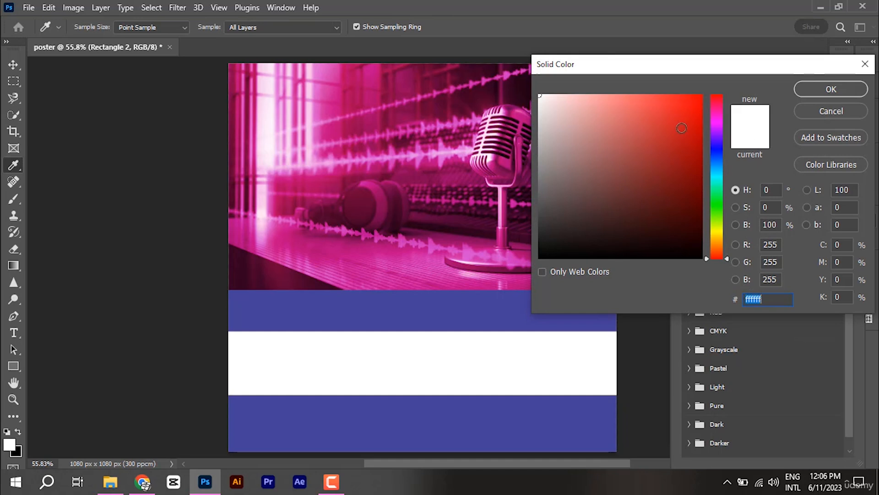
{"action": "left_click_drag", "start_coordinate": [681, 128], "coordinate": [739, 73]}
{"action": "left_click", "coordinate": [843, 87]}
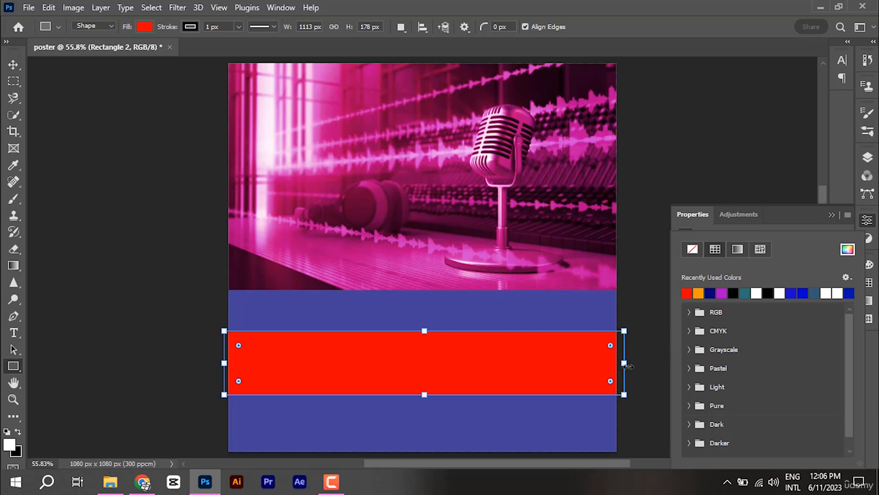
Narrow the red rectangle over the title text to about 816 px wide and shift it right to about X 186 px.
{"action": "left_click_drag", "start_coordinate": [623, 362], "coordinate": [563, 362]}
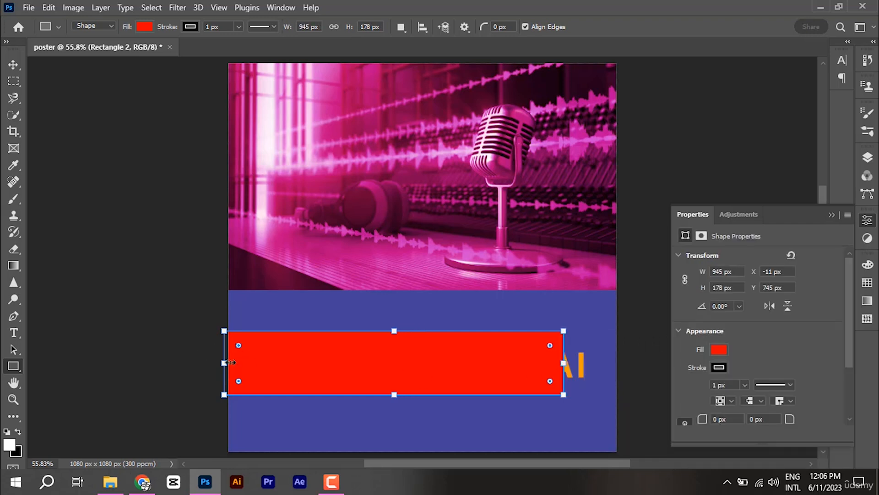
{"action": "left_click_drag", "start_coordinate": [224, 363], "coordinate": [271, 363]}
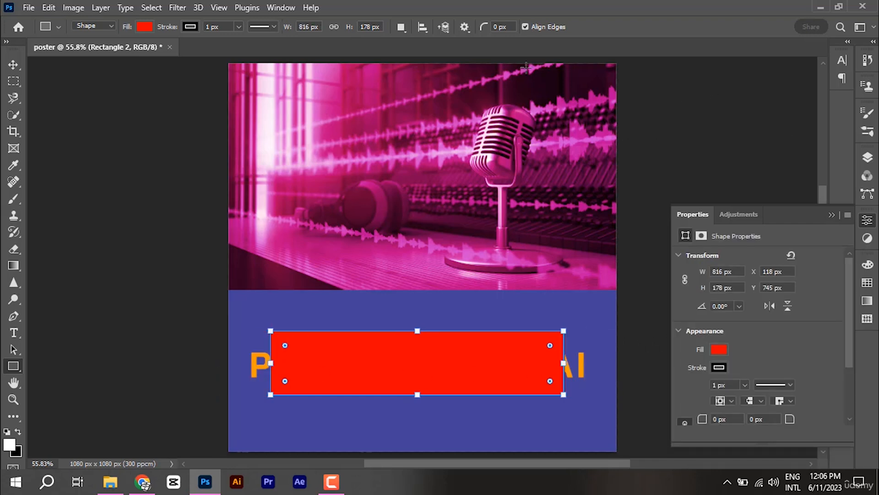
{"action": "left_click_drag", "start_coordinate": [485, 29], "coordinate": [522, 32]}
{"action": "left_click", "coordinate": [13, 64]}
{"action": "left_click_drag", "start_coordinate": [398, 365], "coordinate": [423, 366]}
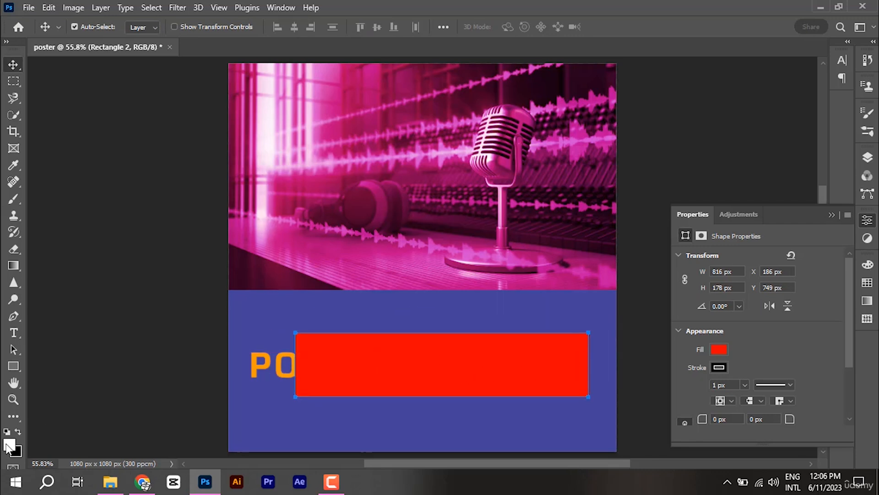
Remove the stroke from the red rectangle, keeping its red fill.
{"action": "left_click", "coordinate": [13, 365]}
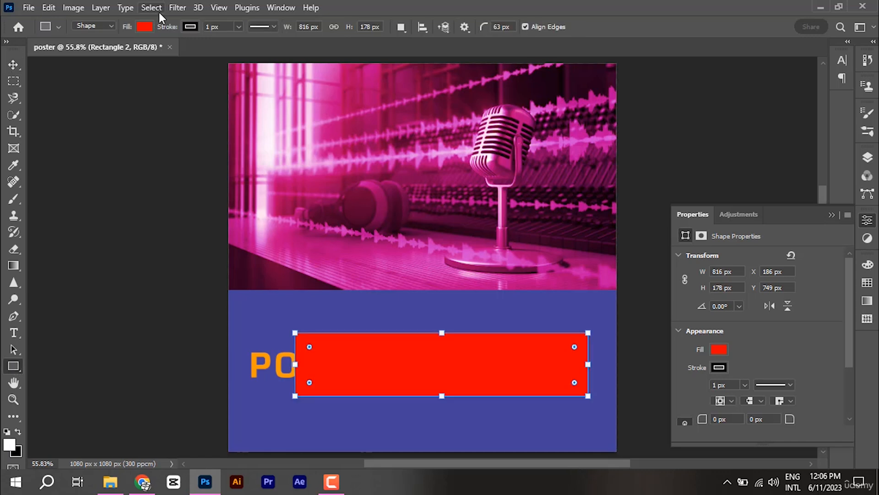
{"action": "left_click", "coordinate": [145, 27]}
{"action": "left_click", "coordinate": [114, 52]}
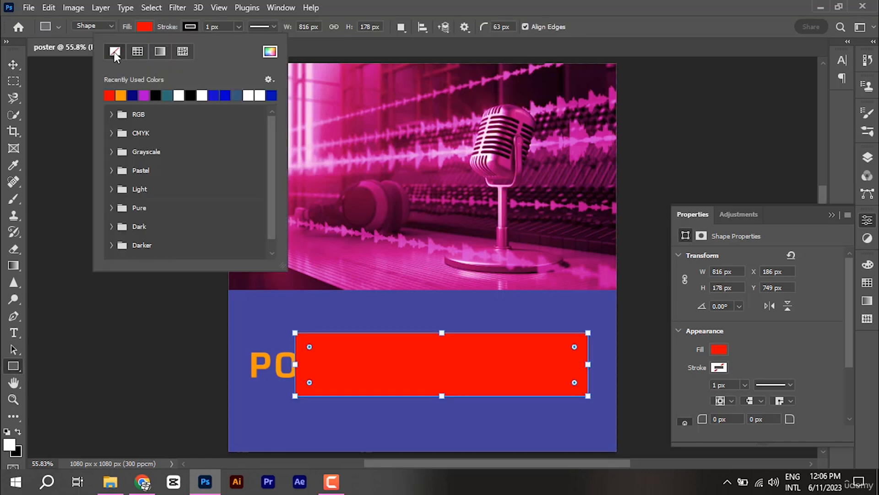
{"action": "left_click", "coordinate": [787, 347]}
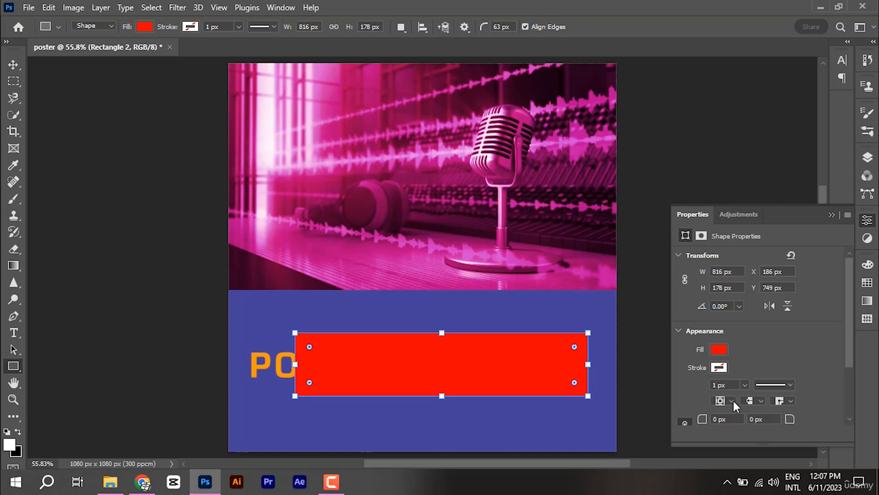
Round all four corners of the red rectangle with a 15 px radius and deselect it to check the shape.
{"action": "left_click", "coordinate": [789, 402]}
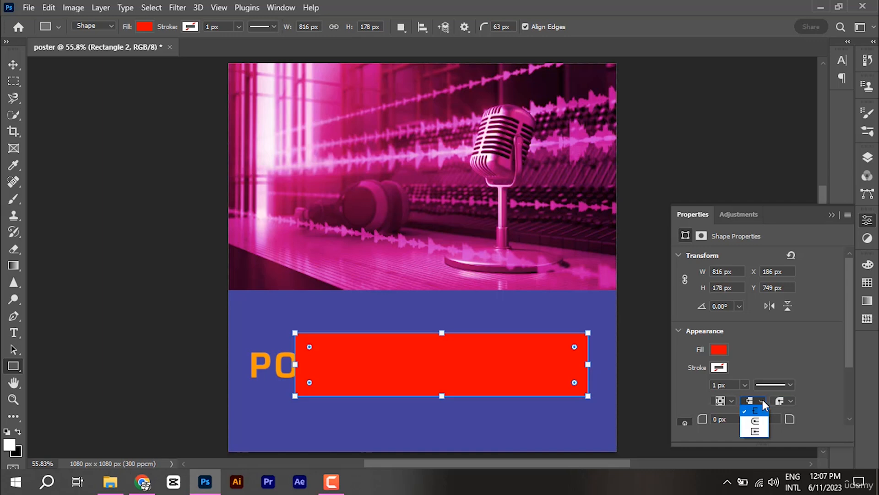
{"action": "scroll", "coordinate": [829, 387], "scroll_direction": "down", "scroll_amount": 3}
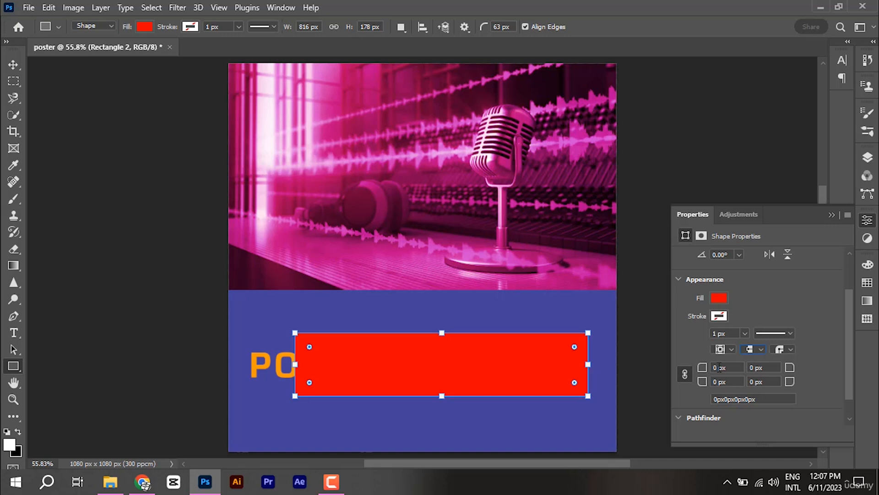
{"action": "left_click", "coordinate": [719, 367]}
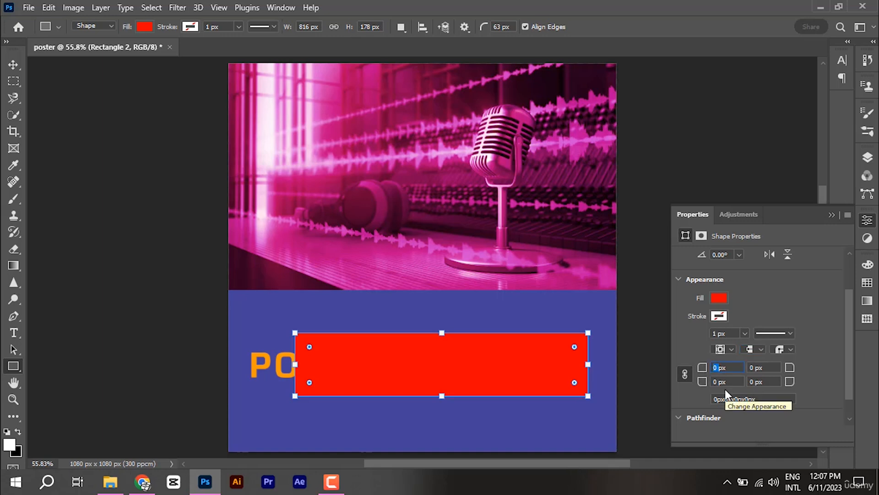
{"action": "type", "text": "15"}
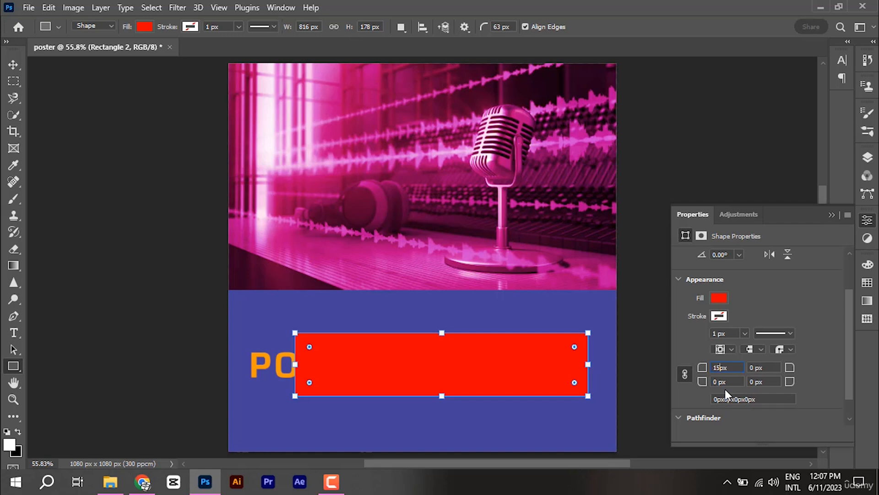
{"action": "key", "text": "Return"}
{"action": "left_click", "coordinate": [756, 368]}
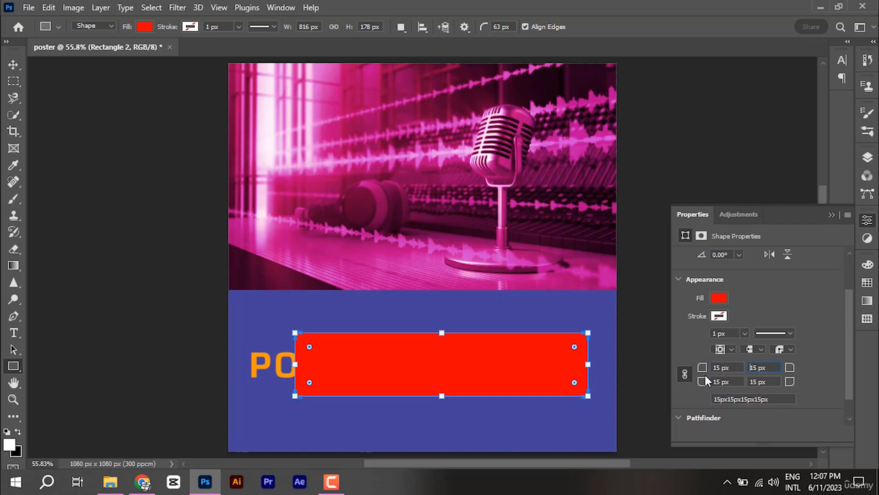
{"action": "left_click", "coordinate": [482, 366]}
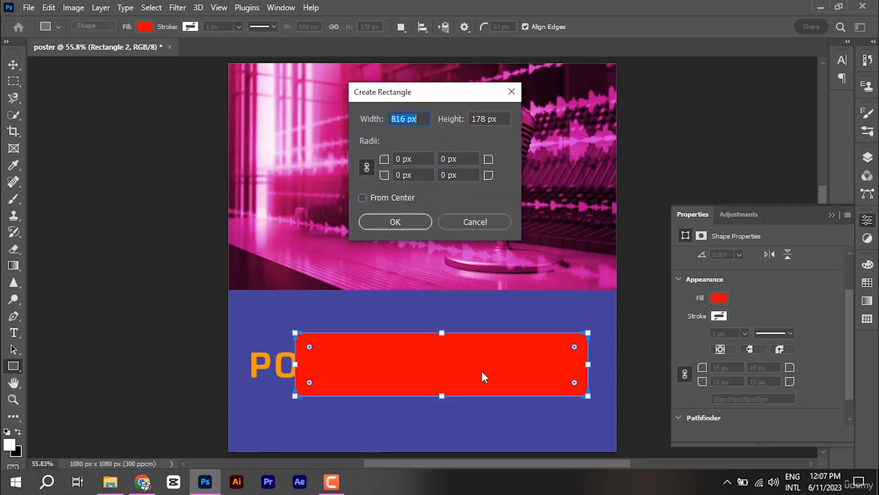
{"action": "left_click", "coordinate": [519, 91]}
{"action": "left_click", "coordinate": [13, 64]}
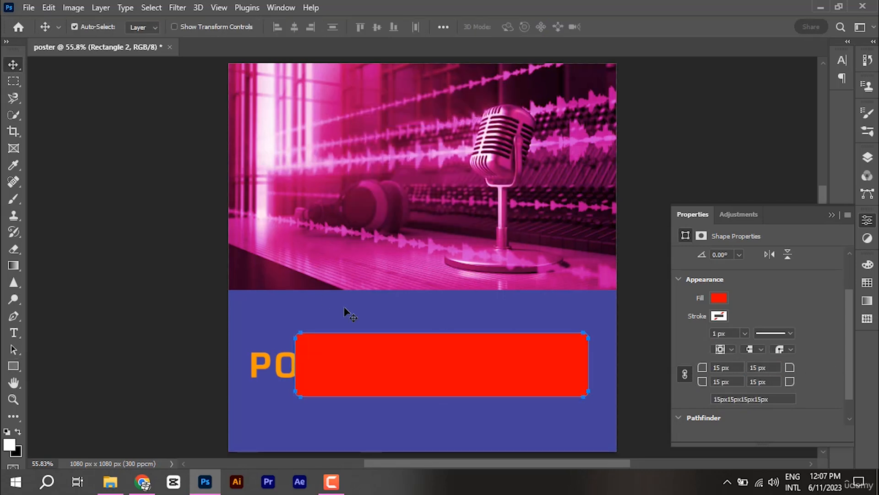
{"action": "left_click", "coordinate": [771, 143]}
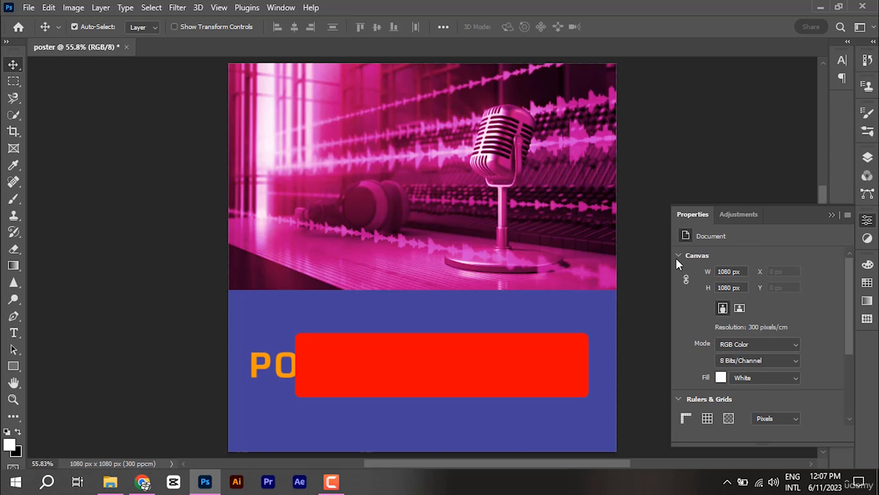
Set all four corner radii of the red rectangle to 25 px and shift it left to about X 102 px.
{"action": "left_click", "coordinate": [531, 353]}
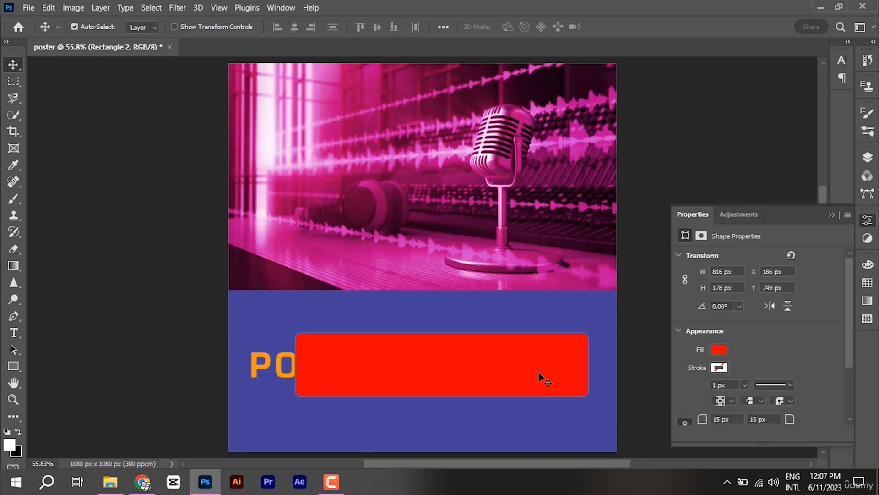
{"action": "left_click", "coordinate": [11, 367]}
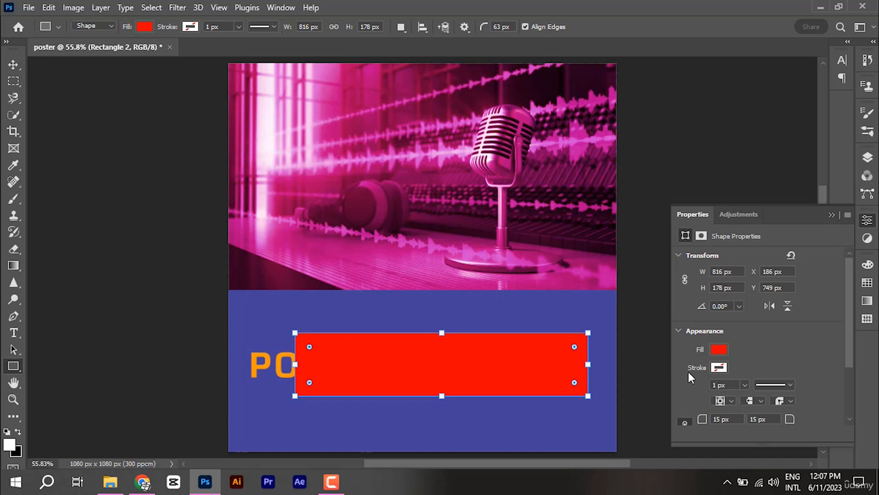
{"action": "scroll", "coordinate": [781, 353], "scroll_direction": "down", "scroll_amount": 2}
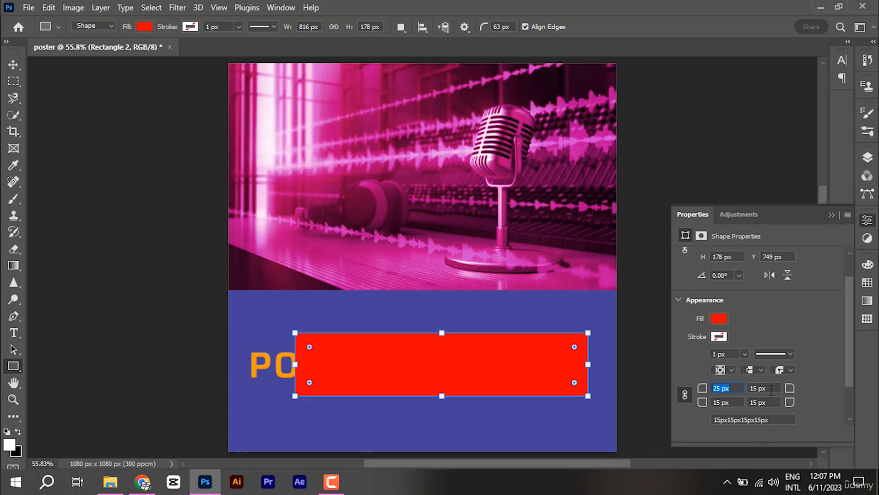
{"action": "key", "text": "Tab"}
{"action": "left_click", "coordinate": [13, 65]}
{"action": "left_click_drag", "start_coordinate": [534, 379], "coordinate": [513, 370]}
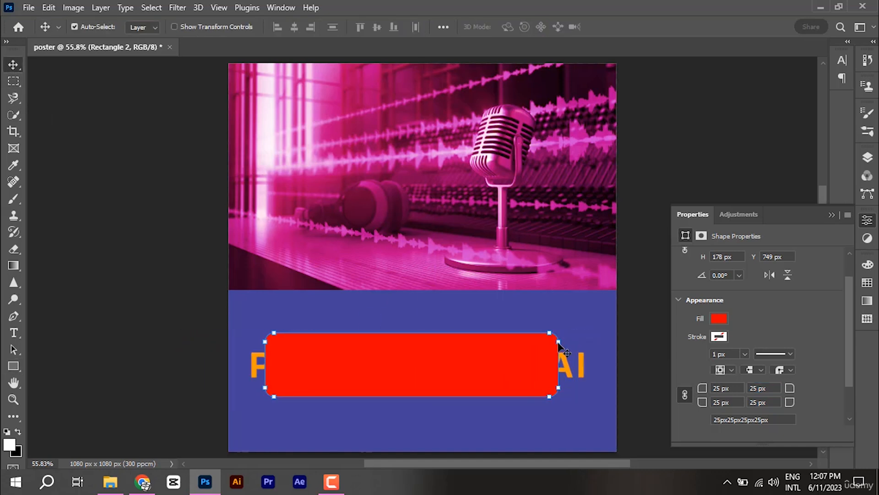
Scale the red rectangle down to about 523 x 89 px and move it below the "PODCAST WITH AI" text.
{"action": "key", "text": "ctrl"}
{"action": "left_click_drag", "start_coordinate": [556, 337], "coordinate": [579, 364]}
{"action": "left_click", "coordinate": [467, 187]}
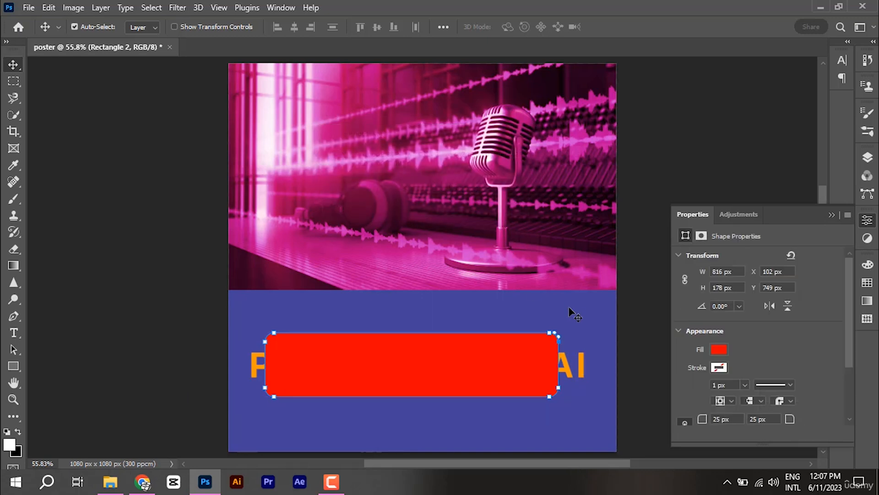
{"action": "left_click", "coordinate": [570, 344]}
{"action": "left_click", "coordinate": [471, 370]}
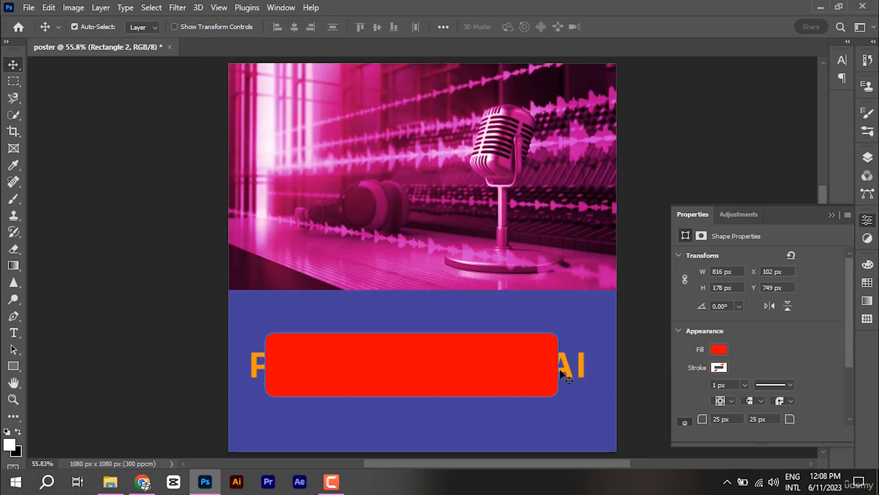
{"action": "key", "text": "ctrl+t"}
{"action": "mouse_move", "coordinate": [558, 365]}
{"action": "left_mouse_down"}
{"action": "mouse_move", "coordinate": [589, 367]}
{"action": "mouse_move", "coordinate": [558, 366]}
{"action": "left_mouse_up"}
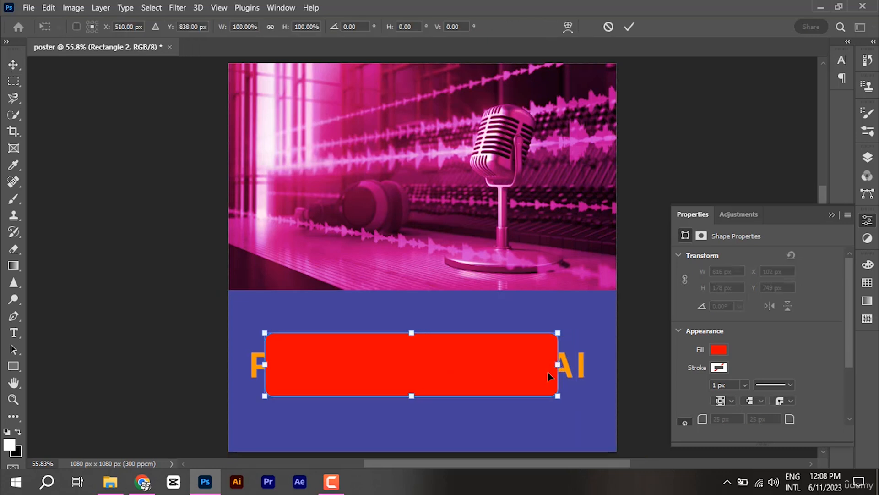
{"action": "left_click_drag", "start_coordinate": [557, 365], "coordinate": [445, 367]}
{"action": "left_click_drag", "start_coordinate": [355, 330], "coordinate": [355, 357]}
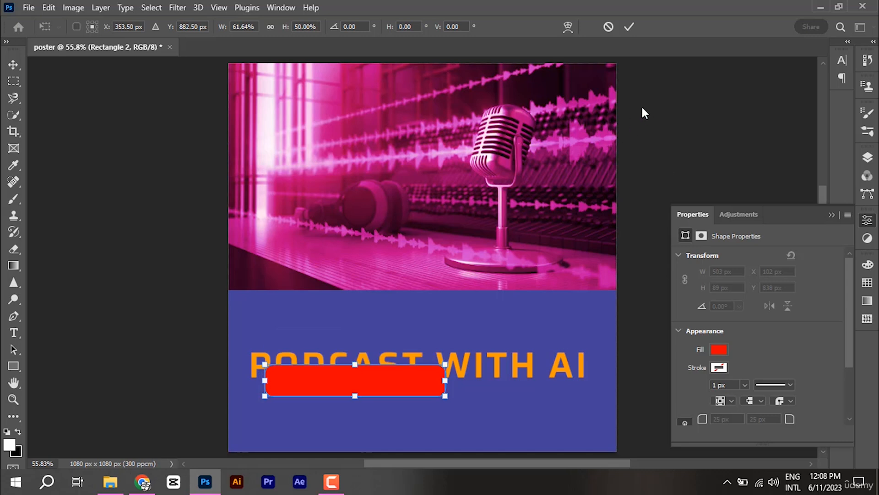
{"action": "left_click_drag", "start_coordinate": [443, 386], "coordinate": [453, 386]}
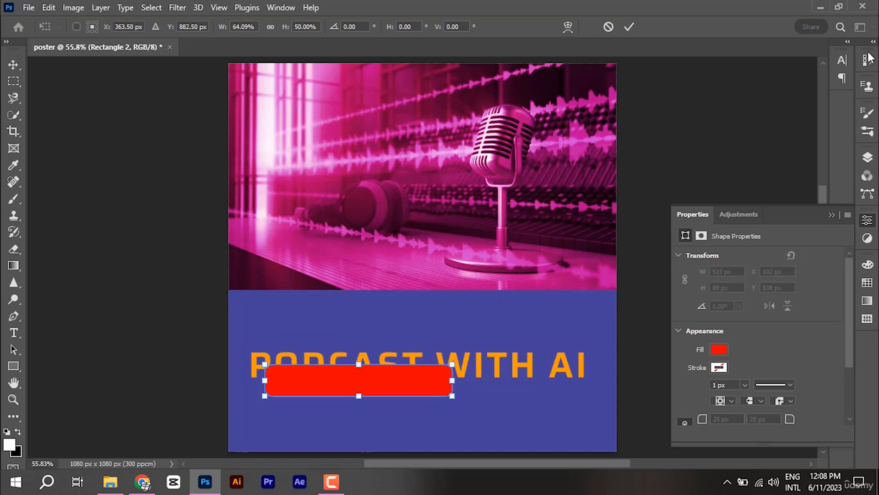
{"action": "left_click", "coordinate": [628, 28]}
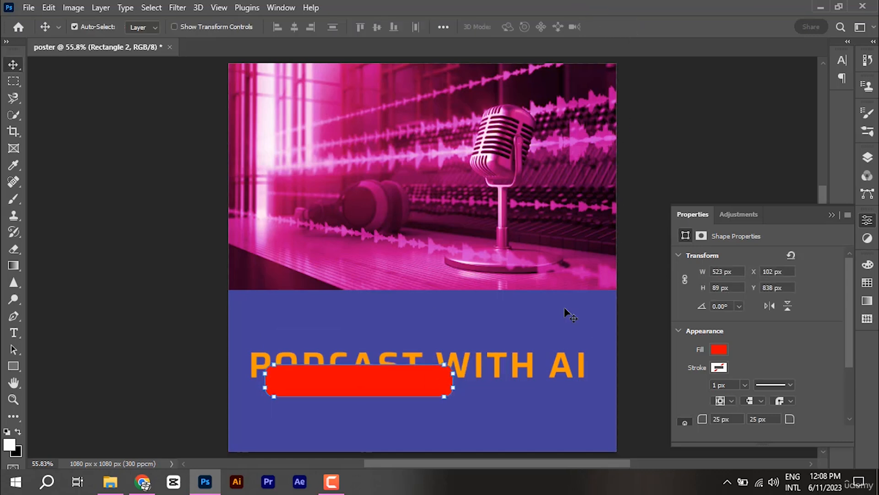
{"action": "left_click_drag", "start_coordinate": [407, 391], "coordinate": [476, 414]}
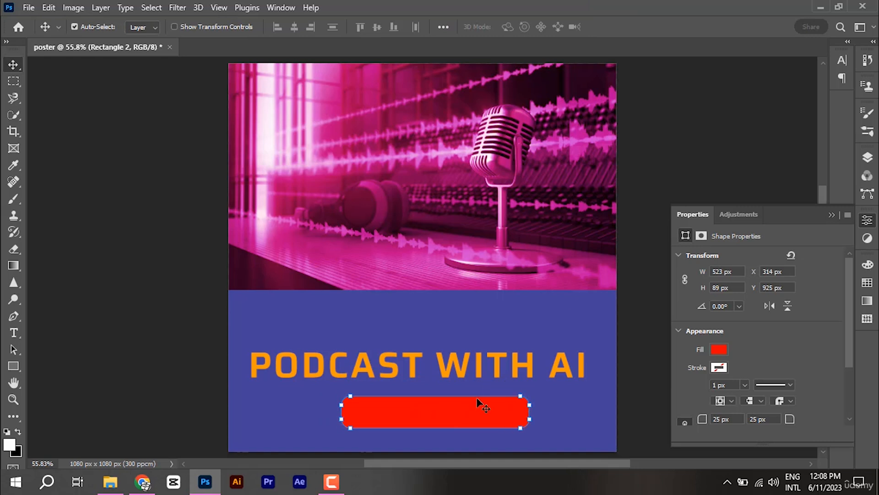
Scale the "PODCAST WITH AI" text down to about 53%, roughly 5 pt, so it is narrower than the red bar.
{"action": "left_click", "coordinate": [468, 370]}
{"action": "key", "text": "ctrl+t"}
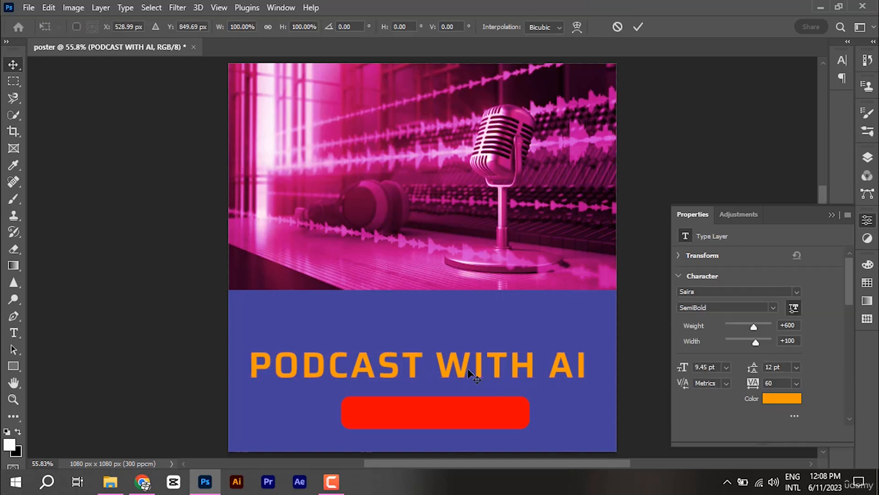
{"action": "left_click_drag", "start_coordinate": [587, 369], "coordinate": [446, 369]}
{"action": "key", "text": "ctrl+z"}
{"action": "left_click_drag", "start_coordinate": [588, 345], "coordinate": [431, 395]}
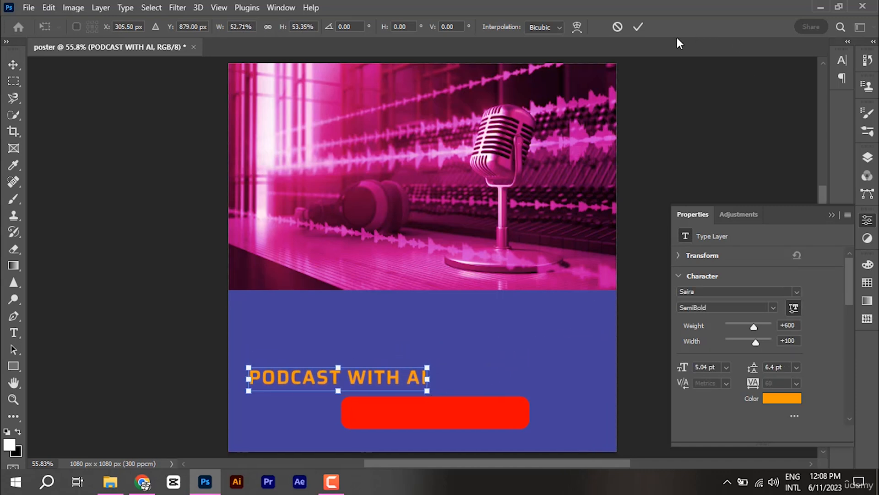
{"action": "left_click", "coordinate": [639, 27]}
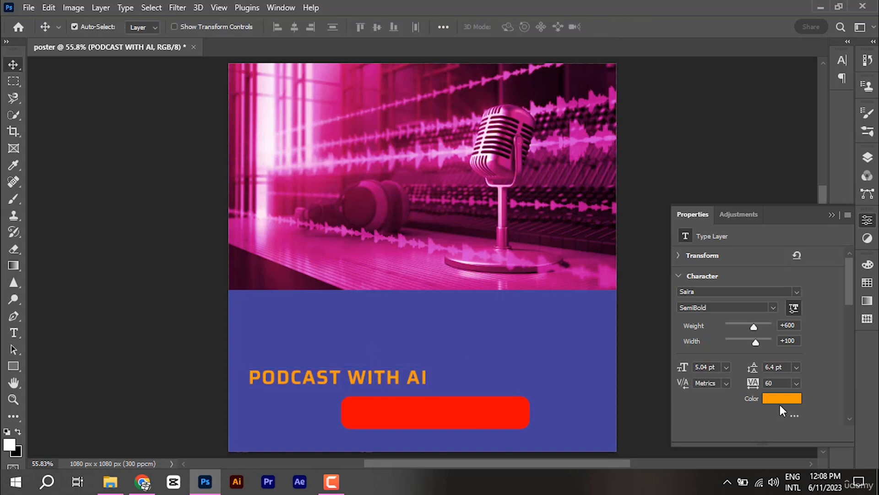
Change the colour of the "PODCAST WITH AI" text to white, ffffff.
{"action": "double_click", "coordinate": [387, 382]}
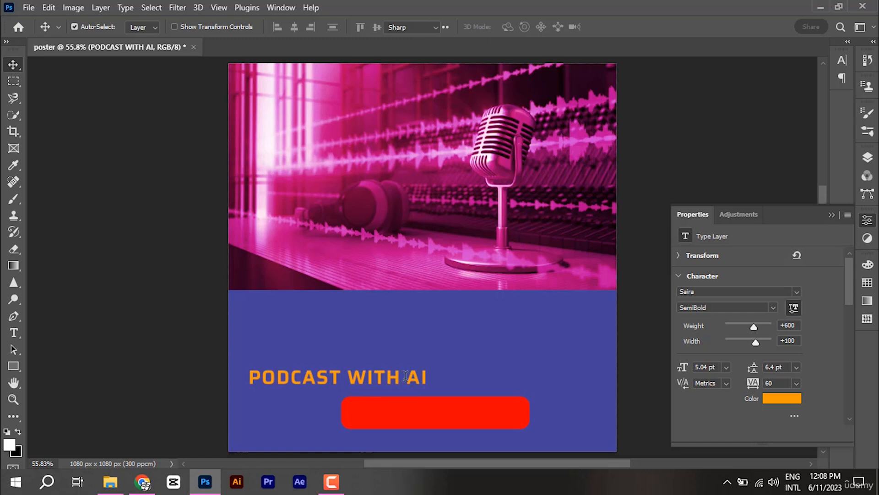
{"action": "left_click", "coordinate": [515, 27]}
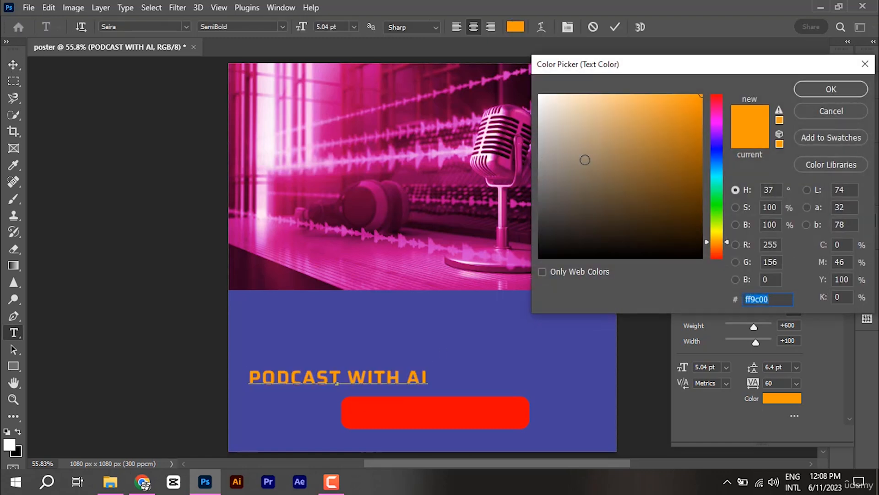
{"action": "type", "text": "ffffff"}
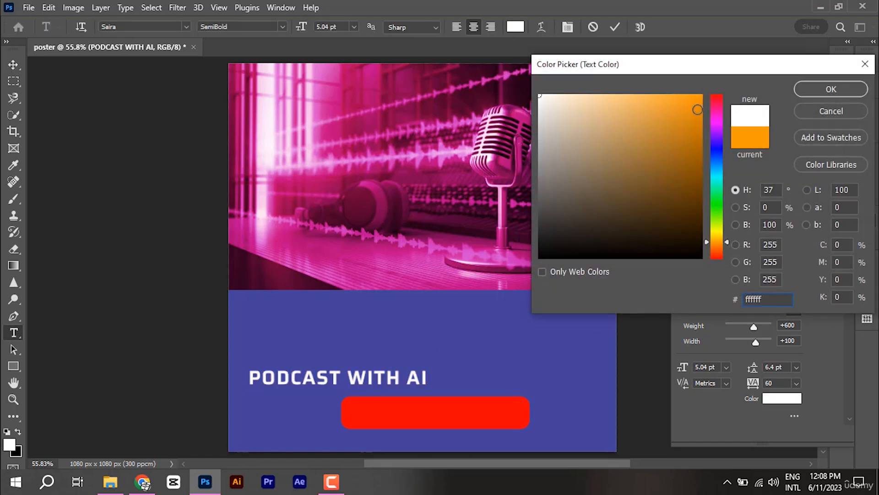
{"action": "left_click", "coordinate": [831, 90]}
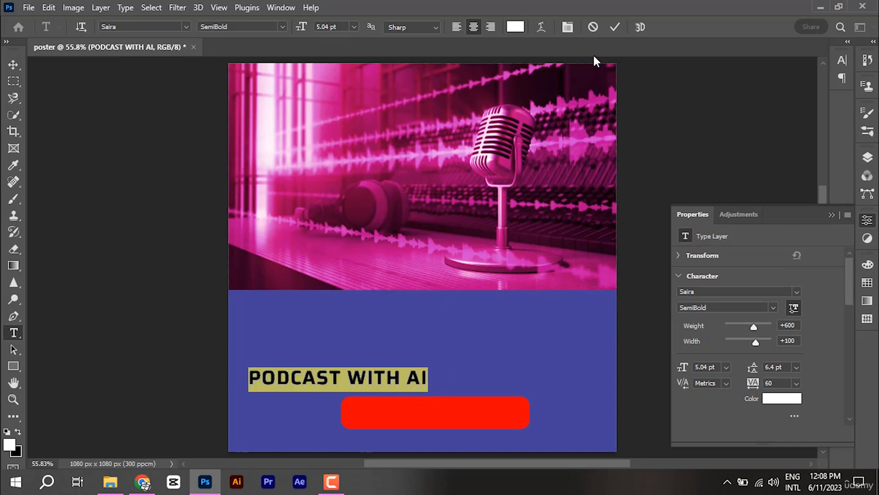
{"action": "left_click", "coordinate": [615, 27]}
Bring the "PODCAST WITH AI" layer above the Rectangle 2 layer and place the text centred on the red bar.
{"action": "key", "text": "v"}
{"action": "left_click_drag", "start_coordinate": [398, 372], "coordinate": [495, 343]}
{"action": "left_click", "coordinate": [868, 157]}
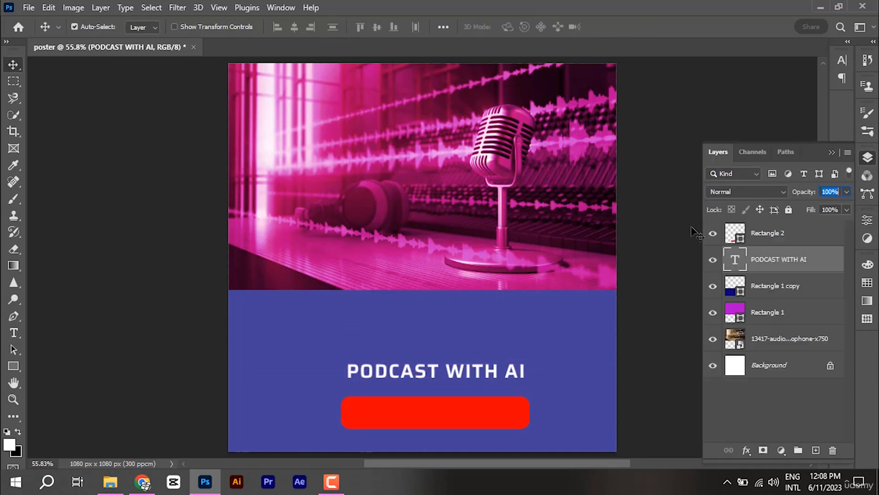
{"action": "left_click_drag", "start_coordinate": [771, 264], "coordinate": [778, 227]}
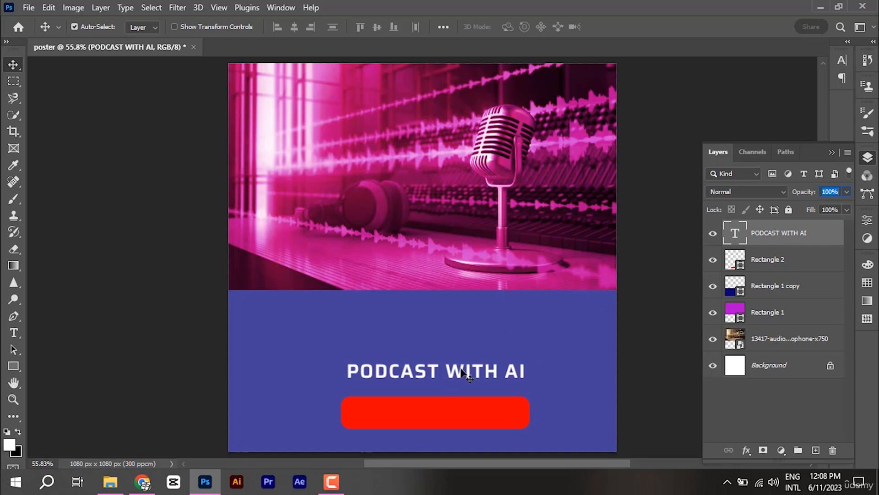
{"action": "left_click_drag", "start_coordinate": [464, 372], "coordinate": [461, 412]}
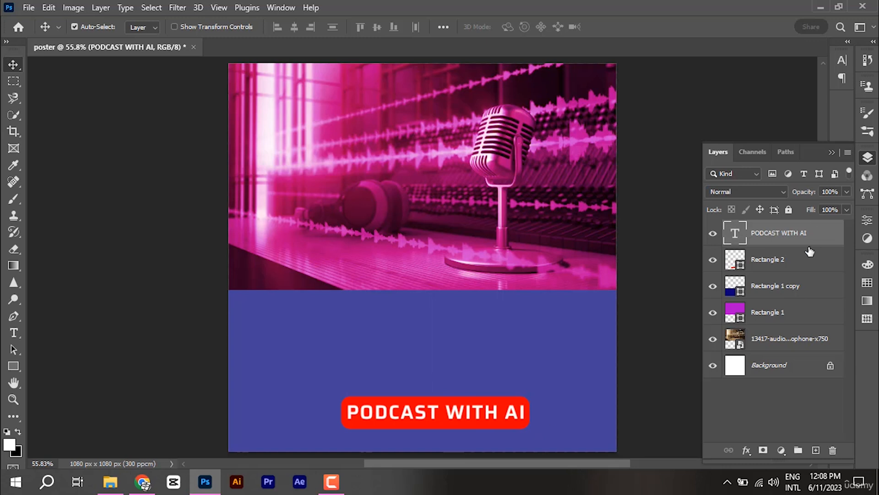
Move the "PODCAST WITH AI" text and its red bar together up to the top centre of the blue area.
{"action": "left_click", "coordinate": [781, 261], "text": "shift"}
{"action": "left_click_drag", "start_coordinate": [479, 419], "coordinate": [468, 332]}
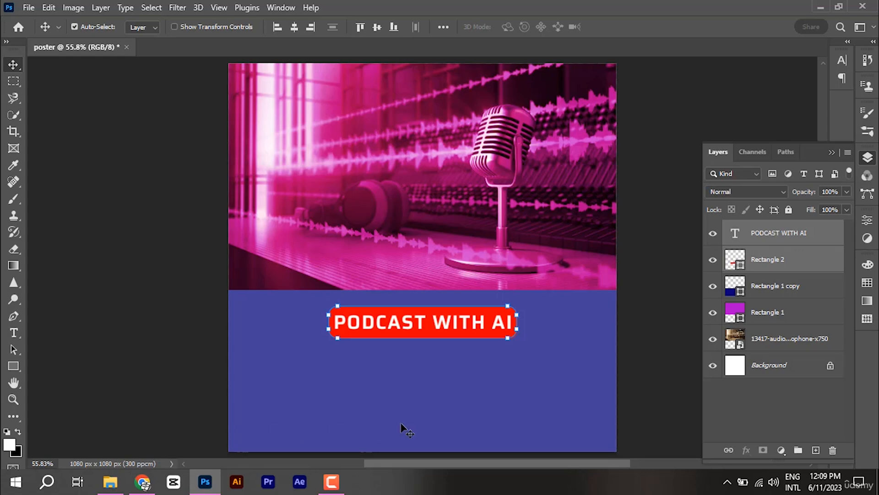
Switch to Chrome, open freepik.com and search all assets for "ai background".
{"action": "left_click", "coordinate": [142, 481]}
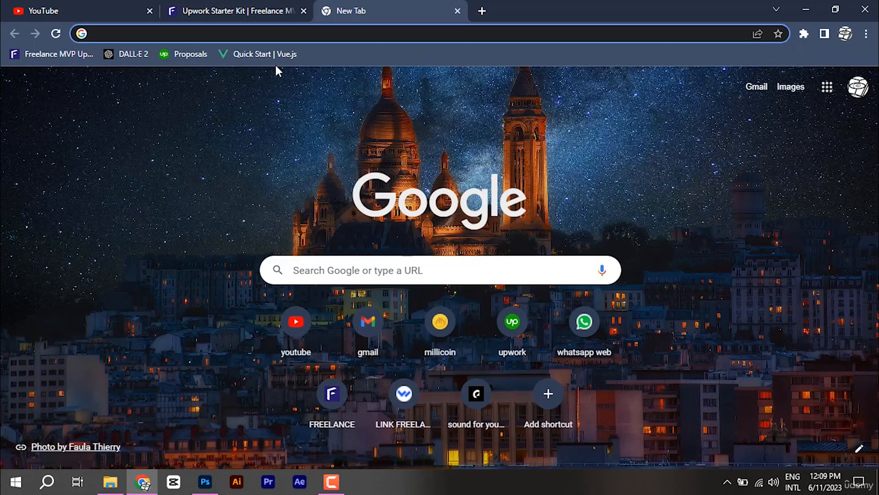
{"action": "type", "text": "fre"}
{"action": "key", "text": "Return"}
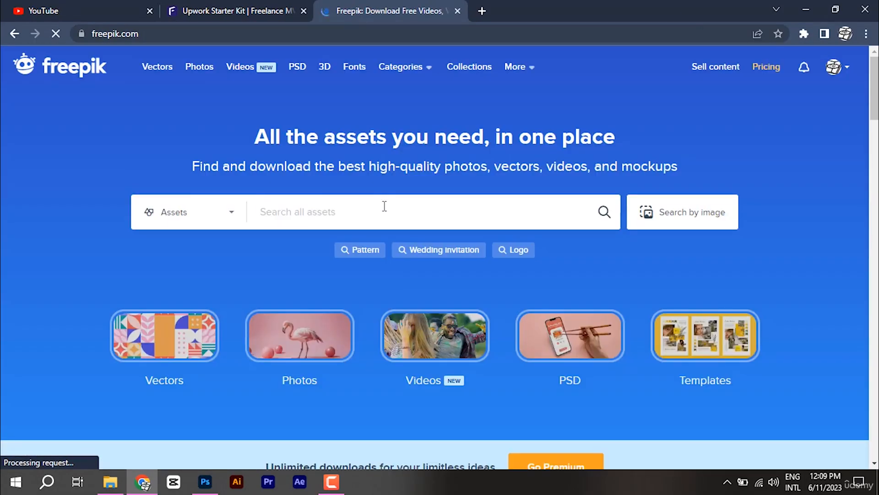
{"action": "type", "text": "ai back"}
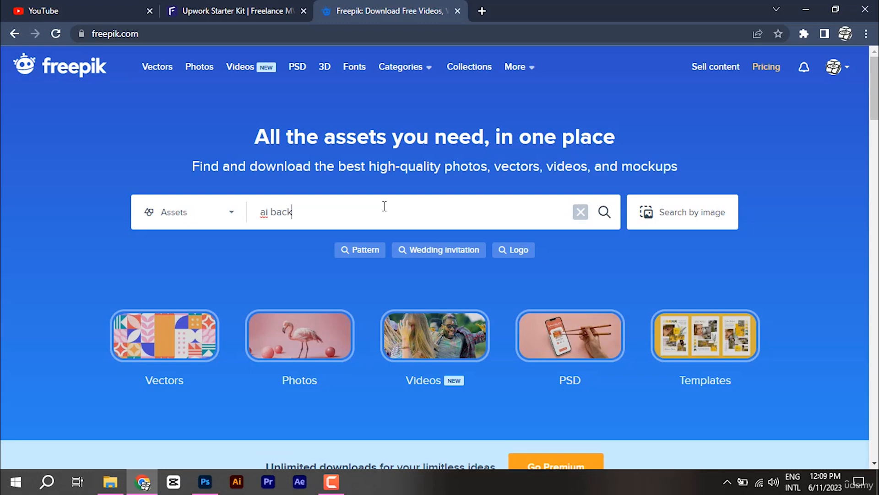
{"action": "type", "text": "ground"}
{"action": "key", "text": "Return"}
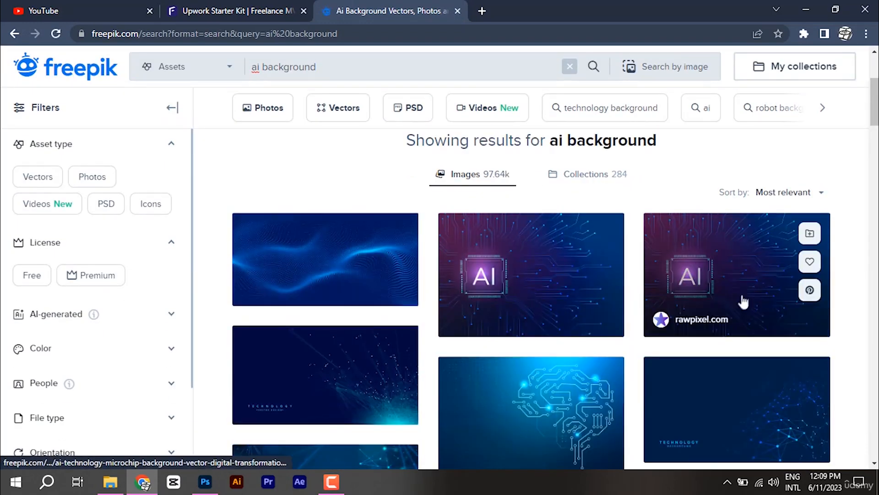
Browse the results and open the free vector of a digital technology face captioned "Digital Face Machine Learning".
{"action": "scroll", "coordinate": [742, 300], "scroll_direction": "down", "scroll_amount": 1}
{"action": "scroll", "coordinate": [295, 383], "scroll_direction": "down", "scroll_amount": 2}
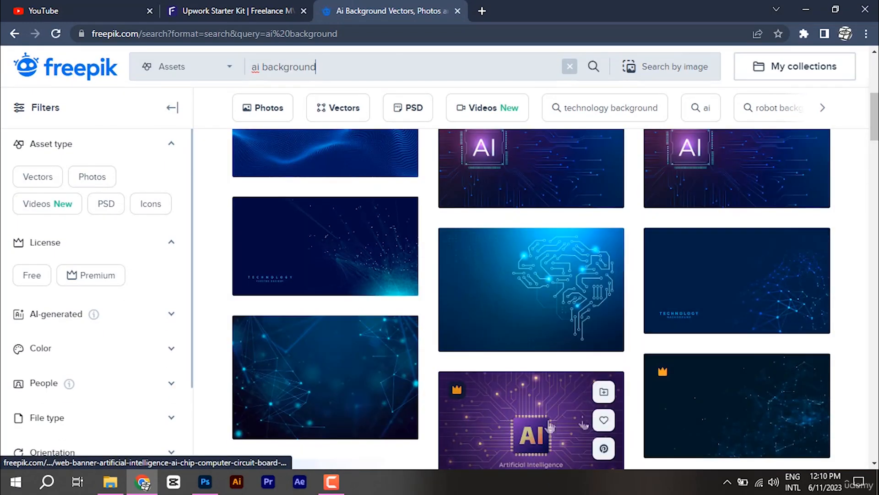
{"action": "scroll", "coordinate": [432, 338], "scroll_direction": "down", "scroll_amount": 6}
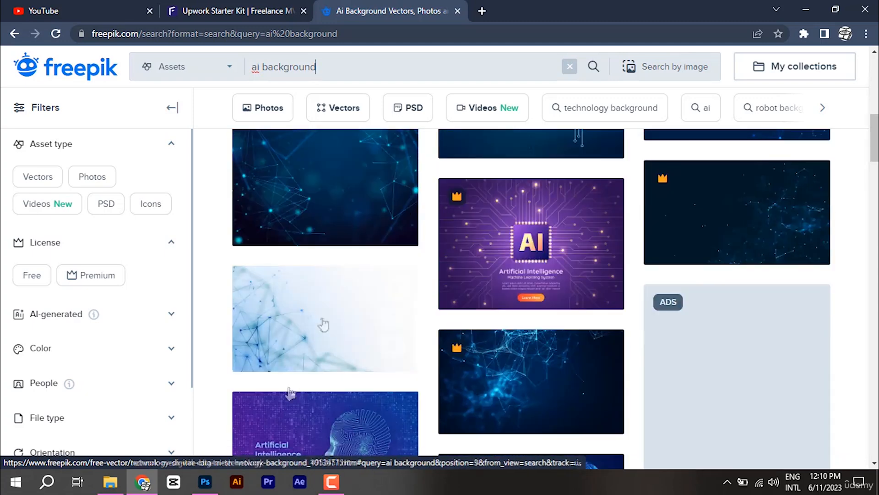
{"action": "scroll", "coordinate": [431, 338], "scroll_direction": "down", "scroll_amount": 3}
{"action": "left_click", "coordinate": [556, 259]}
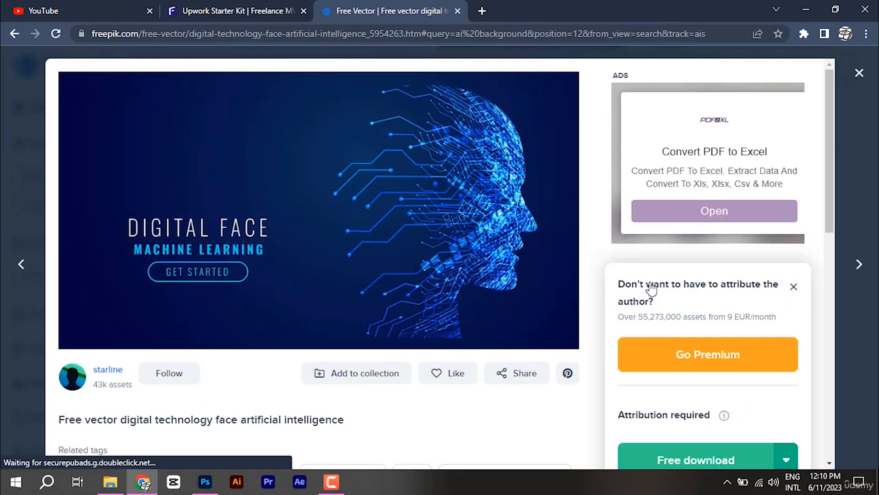
Download the digital technology face vector with the free licence.
{"action": "scroll", "coordinate": [607, 341], "scroll_direction": "down", "scroll_amount": 3}
{"action": "left_click", "coordinate": [623, 337]}
{"action": "scroll", "coordinate": [527, 338], "scroll_direction": "down", "scroll_amount": 3}
{"action": "scroll", "coordinate": [73, 206], "scroll_direction": "up", "scroll_amount": 4}
{"action": "scroll", "coordinate": [192, 229], "scroll_direction": "down", "scroll_amount": 4}
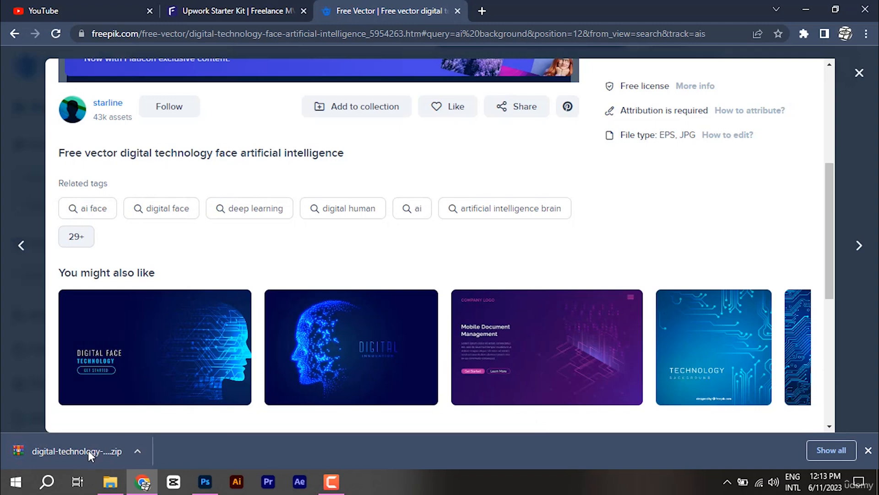
Open the downloaded zip, place its 21770.jpg into the Photoshop poster and shift the image down over the blue area.
{"action": "left_click", "coordinate": [89, 447]}
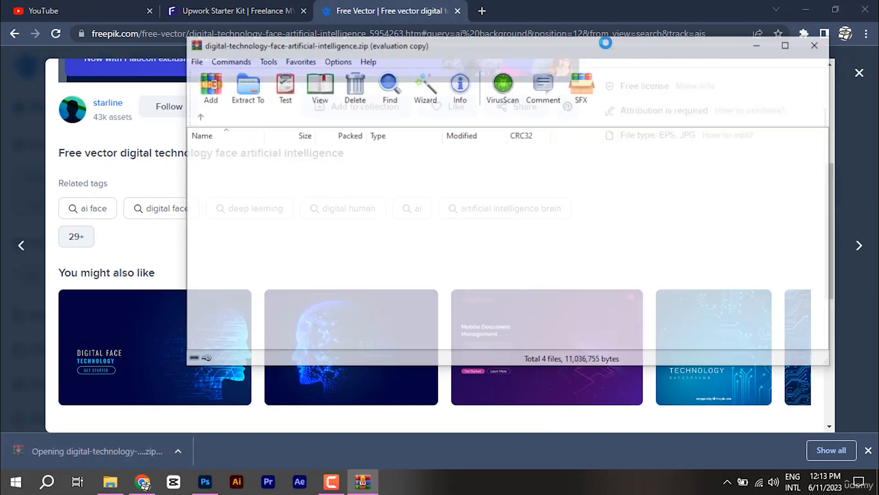
{"action": "left_click", "coordinate": [684, 40]}
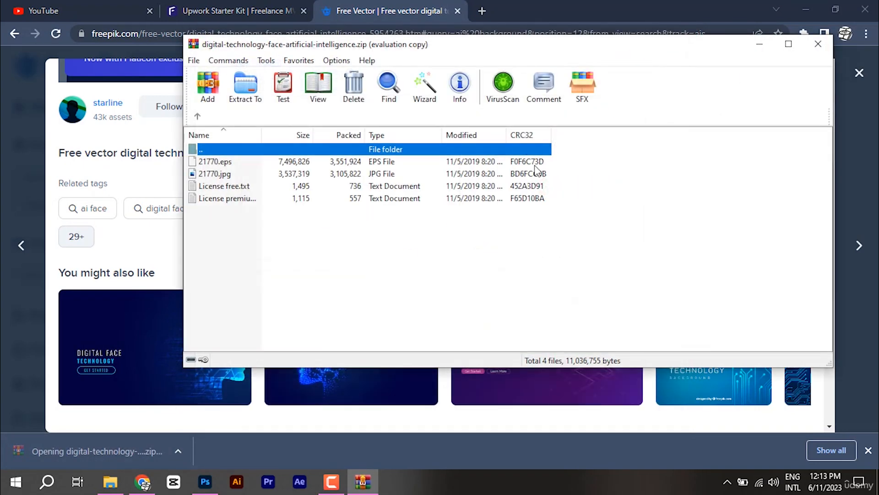
{"action": "left_click", "coordinate": [806, 9]}
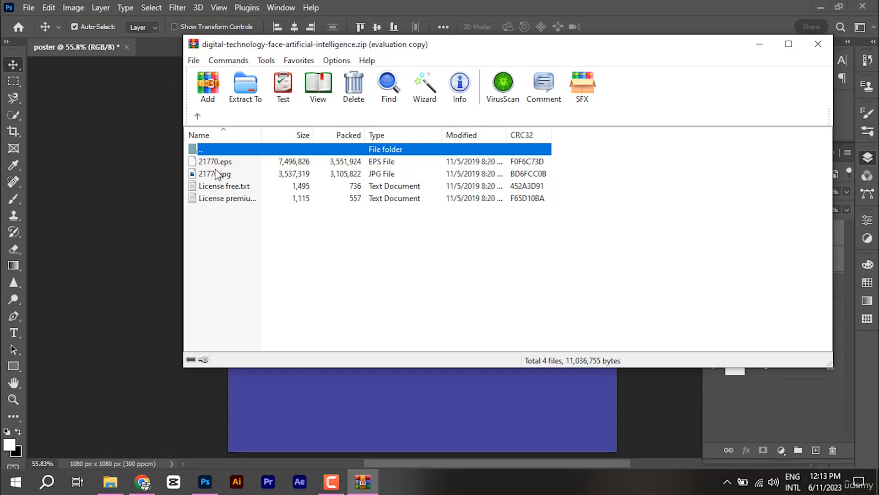
{"action": "left_click_drag", "start_coordinate": [216, 174], "coordinate": [87, 221]}
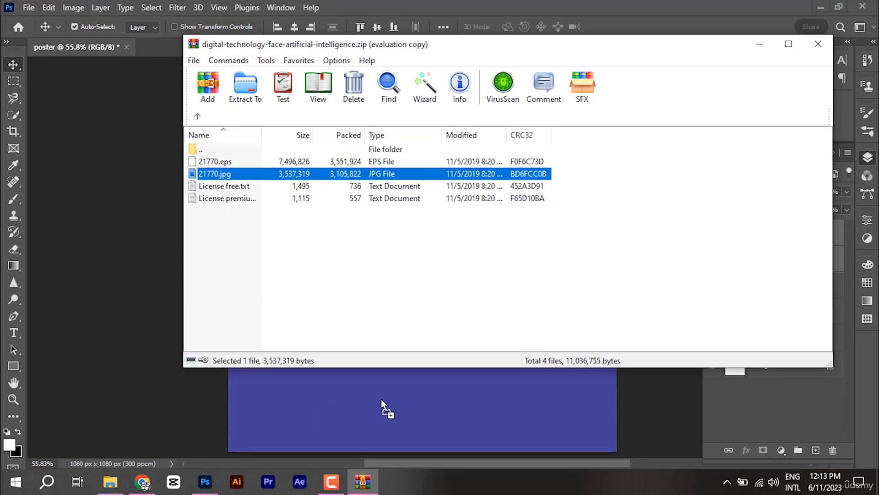
{"action": "left_click_drag", "start_coordinate": [381, 400], "coordinate": [381, 401]}
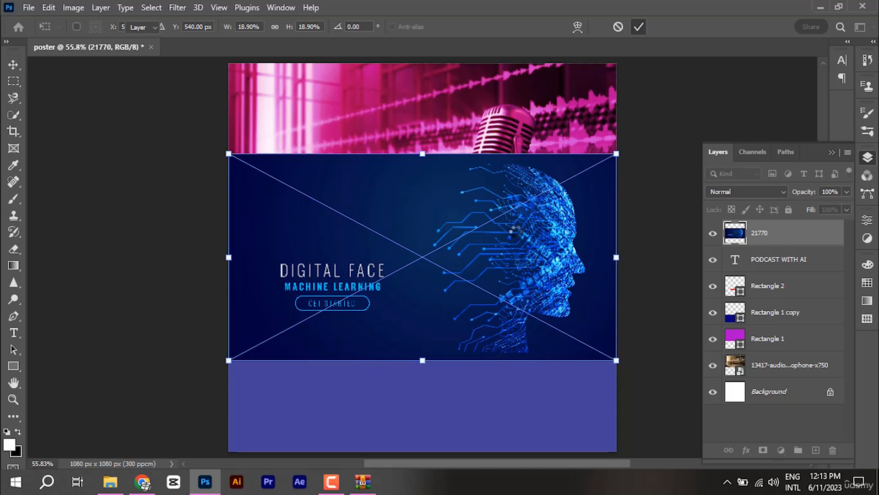
{"action": "key", "text": "Return"}
{"action": "left_click_drag", "start_coordinate": [547, 233], "coordinate": [532, 254]}
{"action": "left_click_drag", "start_coordinate": [488, 331], "coordinate": [487, 329]}
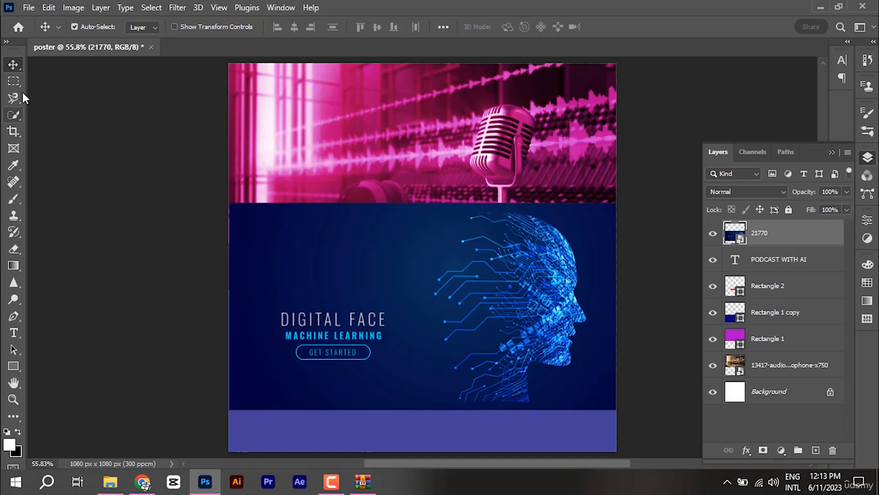
Make a rectangular selection around the face in the 21770 image and scale its height to about 97% to match the image's upper edge.
{"action": "left_click", "coordinate": [15, 80]}
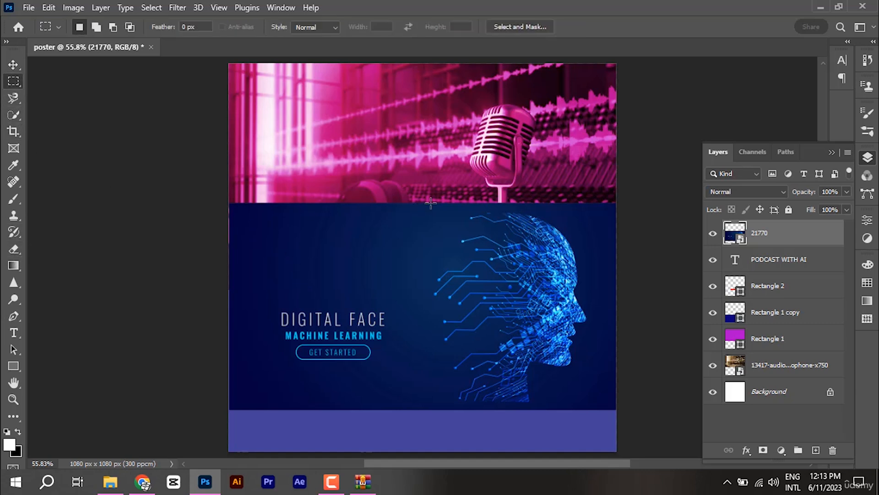
{"action": "left_click_drag", "start_coordinate": [429, 197], "coordinate": [632, 407]}
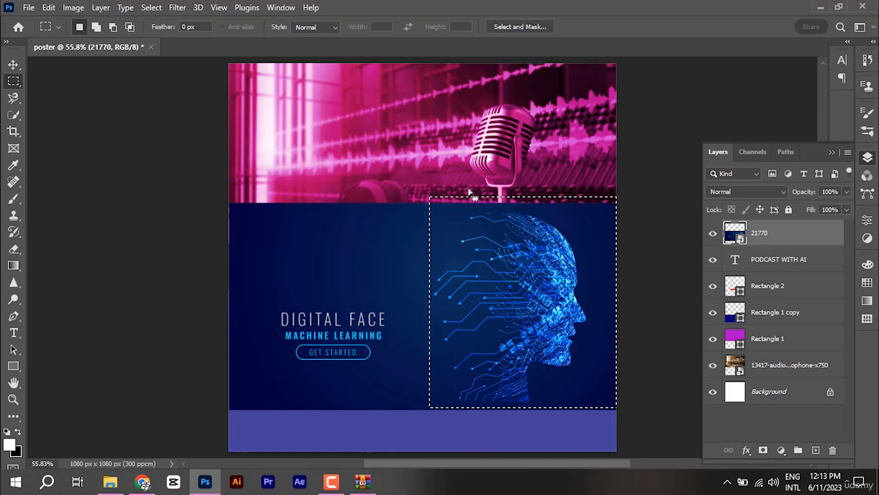
{"action": "right_click", "coordinate": [601, 275]}
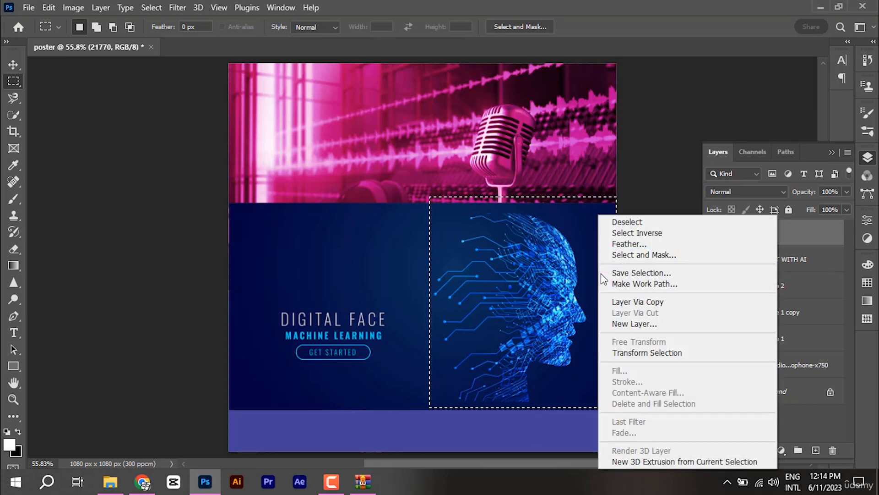
{"action": "left_click", "coordinate": [647, 353]}
{"action": "left_click_drag", "start_coordinate": [528, 196], "coordinate": [528, 206]}
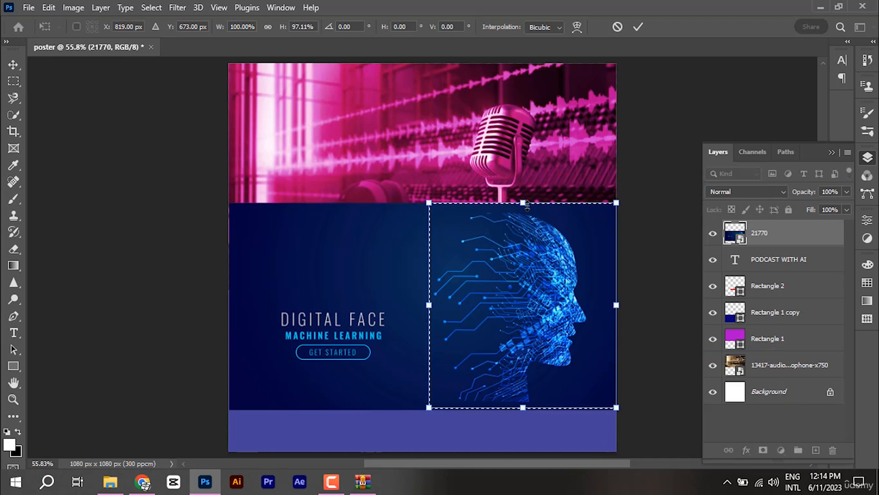
{"action": "left_click", "coordinate": [639, 28]}
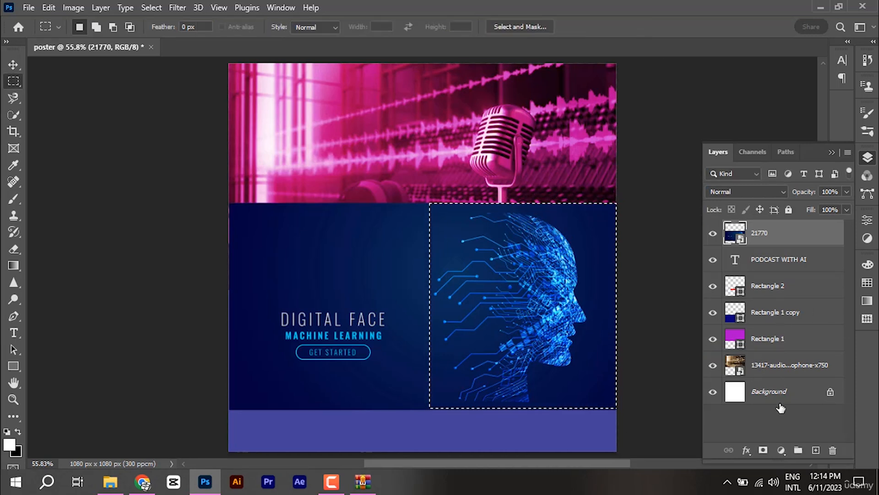
Mask the 21770 layer to the face selection, rasterize the layer and apply the layer mask.
{"action": "left_click", "coordinate": [763, 450]}
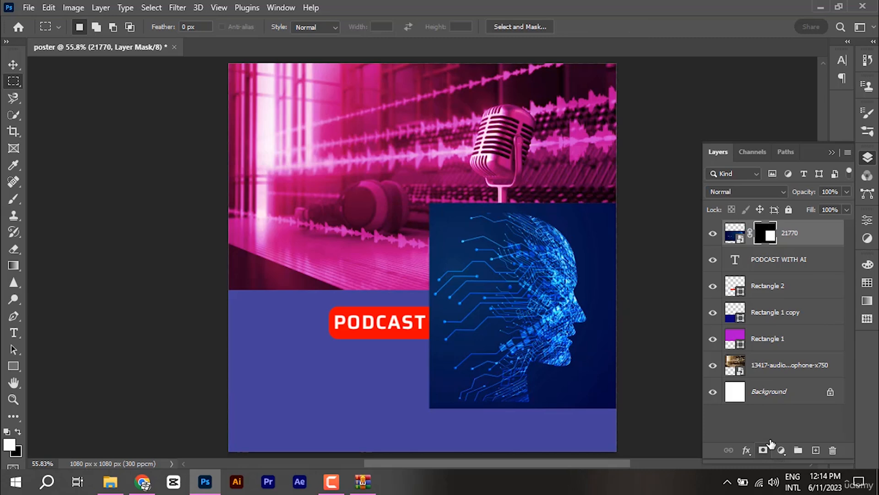
{"action": "right_click", "coordinate": [803, 243]}
{"action": "left_click", "coordinate": [720, 270]}
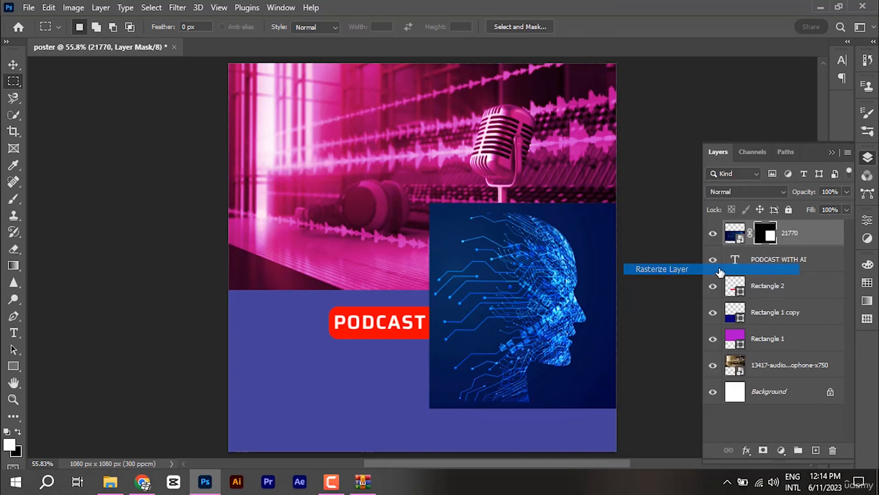
{"action": "right_click", "coordinate": [766, 234]}
{"action": "left_click", "coordinate": [784, 272]}
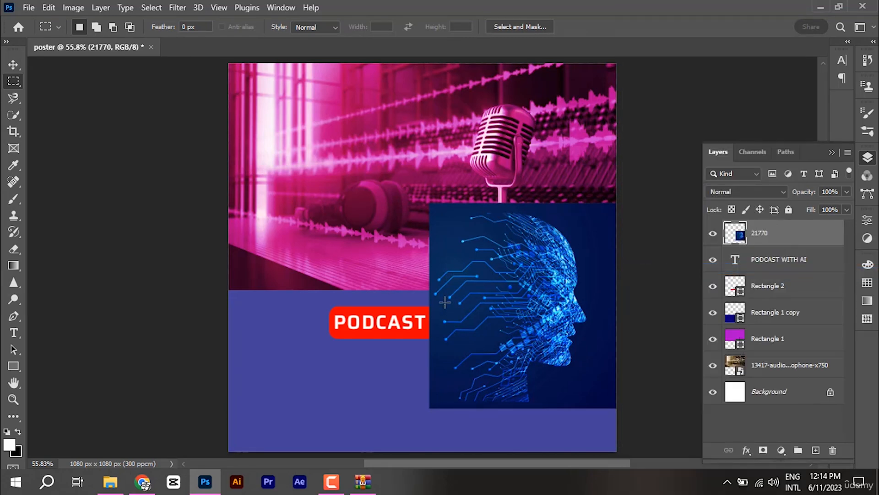
Scale the cropped face image to about 79% and fit it into the lower-left corner of the poster below the microphone photo.
{"action": "key", "text": "v"}
{"action": "left_click_drag", "start_coordinate": [522, 307], "coordinate": [412, 271]}
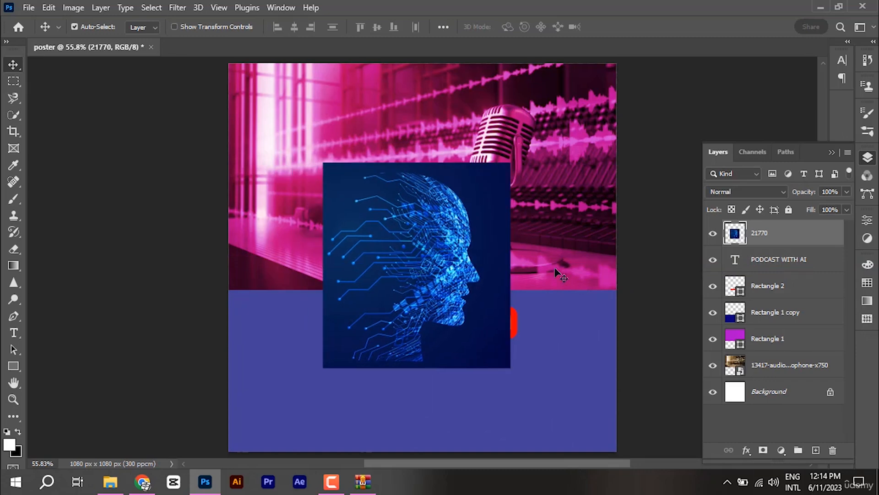
{"action": "left_click_drag", "start_coordinate": [481, 267], "coordinate": [486, 268]}
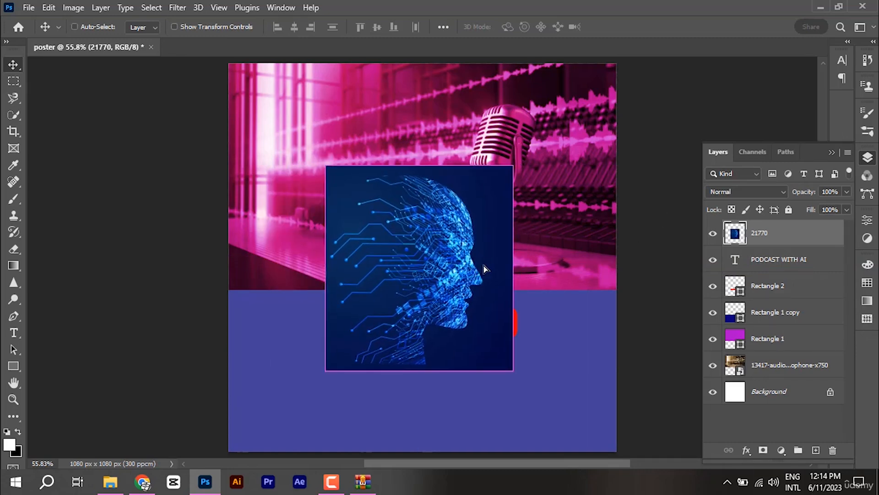
{"action": "key", "text": "ctrl+t"}
{"action": "left_click_drag", "start_coordinate": [517, 161], "coordinate": [473, 208]}
{"action": "left_click_drag", "start_coordinate": [463, 335], "coordinate": [321, 387]}
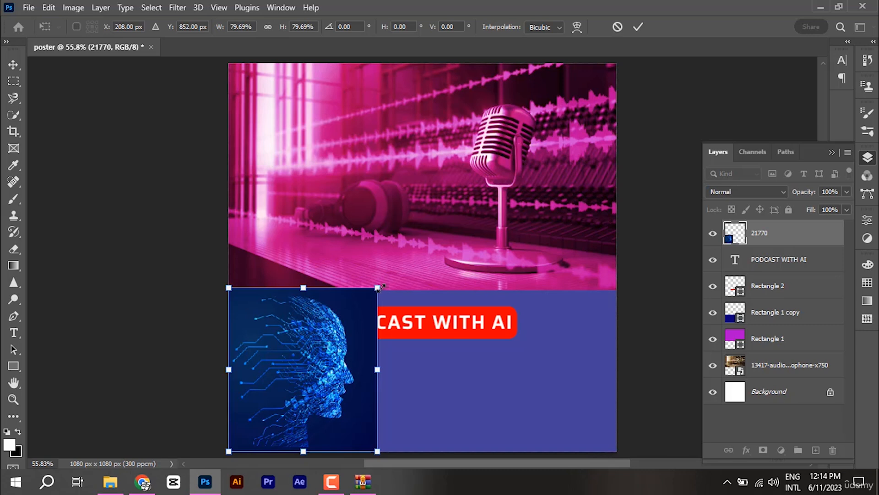
{"action": "left_click_drag", "start_coordinate": [378, 288], "coordinate": [377, 288]}
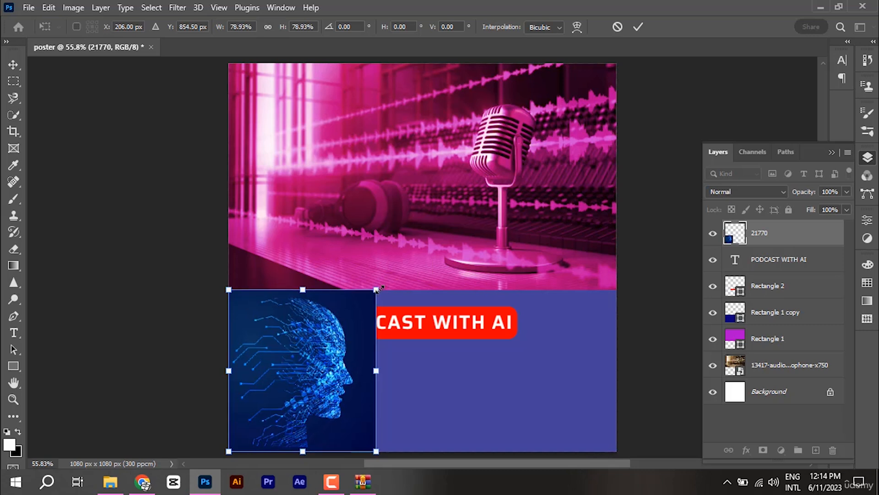
{"action": "left_click", "coordinate": [639, 25]}
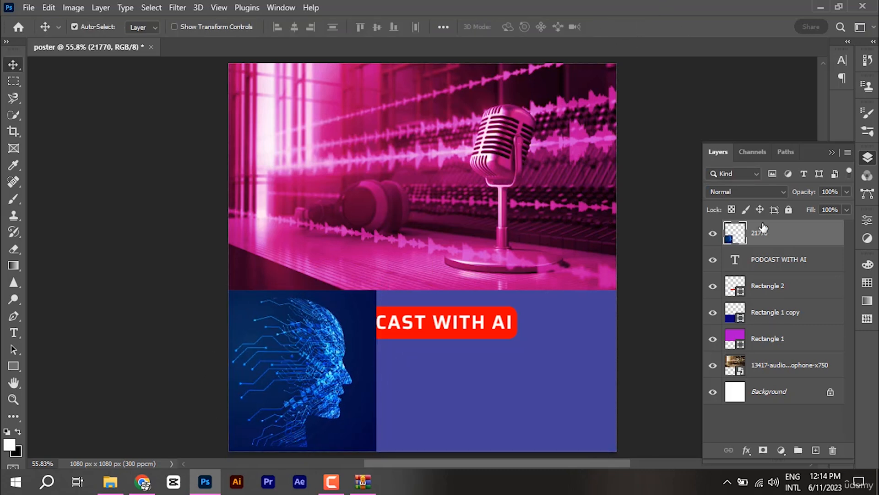
Try the Overlay blend mode on the 21770 layer.
{"action": "left_click", "coordinate": [745, 191]}
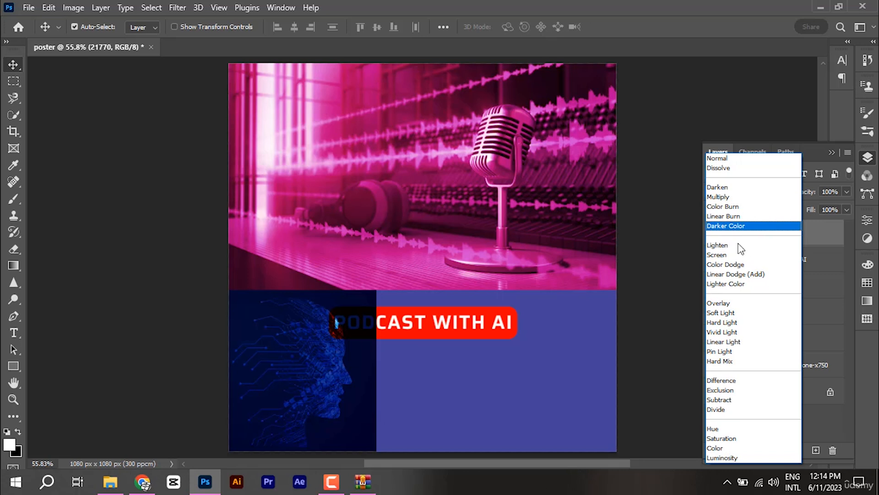
{"action": "left_click", "coordinate": [729, 304]}
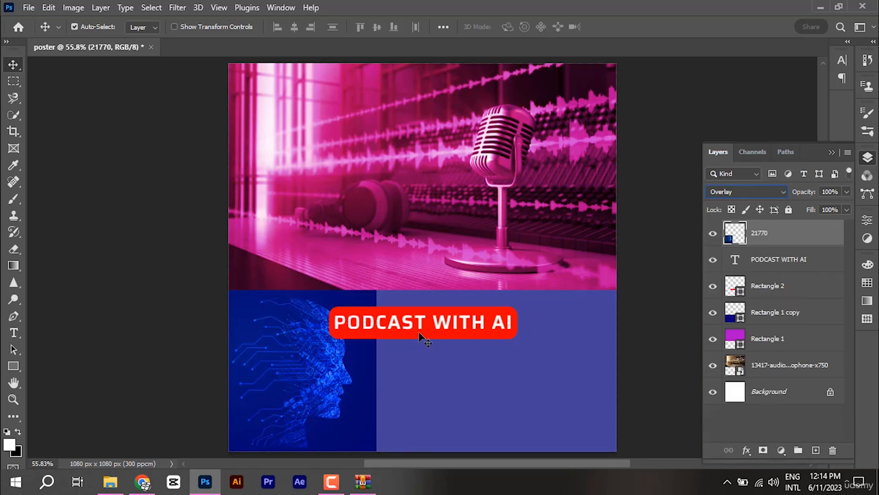
Move the "PODCAST WITH AI" text together with its red bar to the right of the face image, then deselect the layers.
{"action": "left_click", "coordinate": [770, 316]}
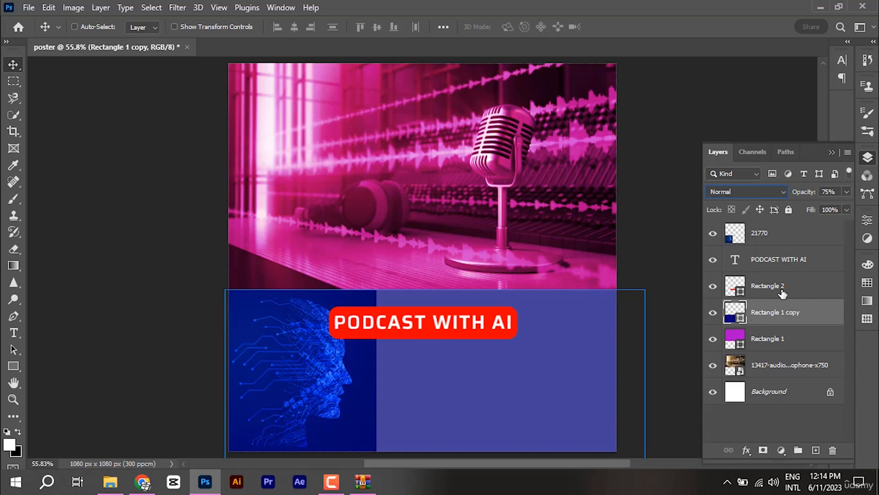
{"action": "left_click", "coordinate": [781, 290]}
{"action": "left_click", "coordinate": [803, 258], "text": "shift"}
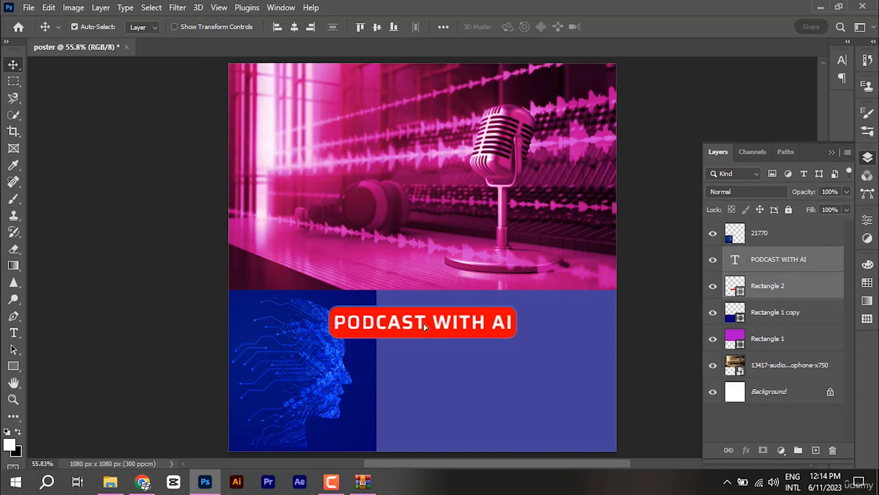
{"action": "left_click_drag", "start_coordinate": [424, 323], "coordinate": [481, 385]}
{"action": "left_click", "coordinate": [119, 173]}
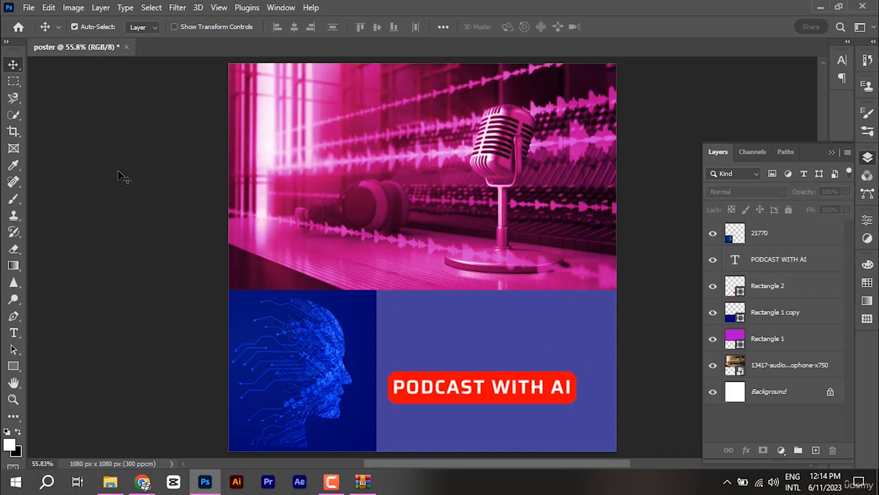
Set the blend mode of the 21770 face layer back to Normal.
{"action": "left_click", "coordinate": [236, 361]}
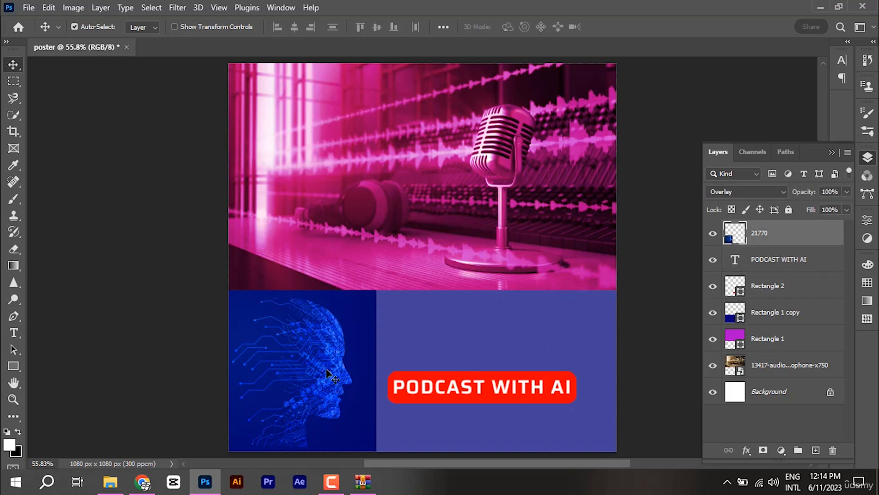
{"action": "left_click", "coordinate": [763, 195]}
{"action": "left_click", "coordinate": [754, 155]}
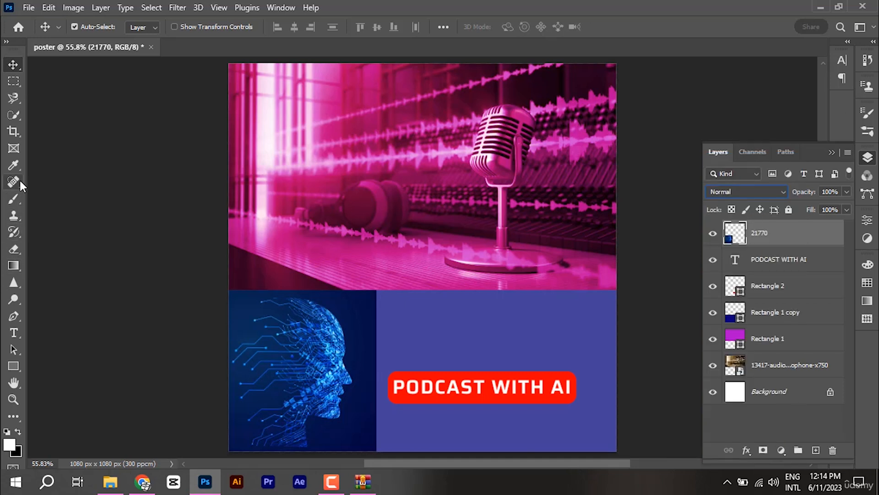
Recolour the blue rectangle behind the title by sampling the face image's dark background, first as #031249 and finally as #020643.
{"action": "left_click", "coordinate": [467, 422]}
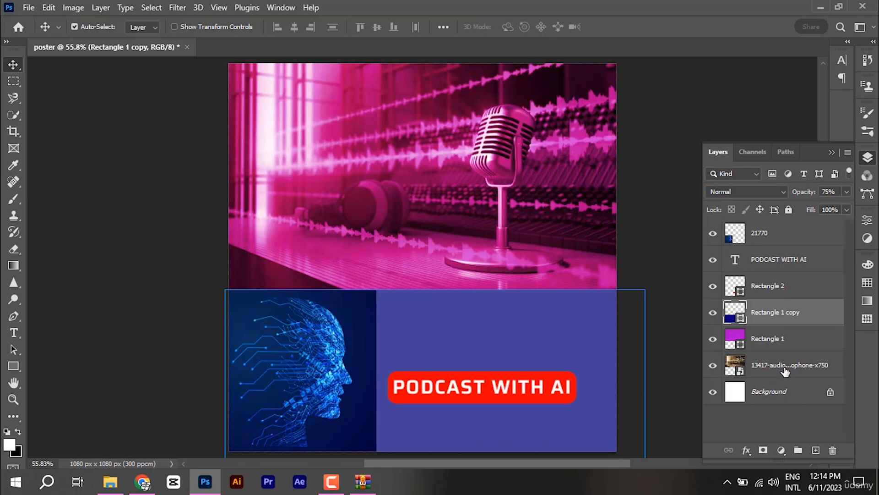
{"action": "left_click", "coordinate": [13, 366]}
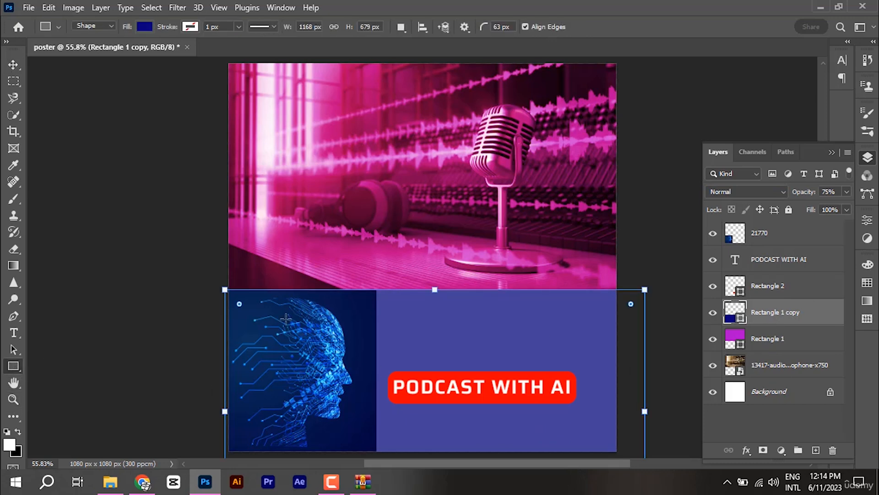
{"action": "left_click", "coordinate": [145, 26]}
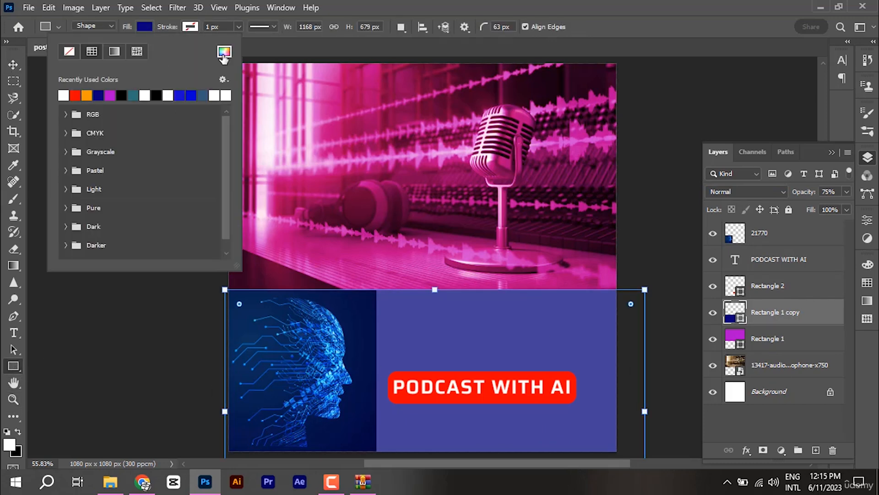
{"action": "left_click", "coordinate": [224, 52]}
{"action": "left_click", "coordinate": [360, 330]}
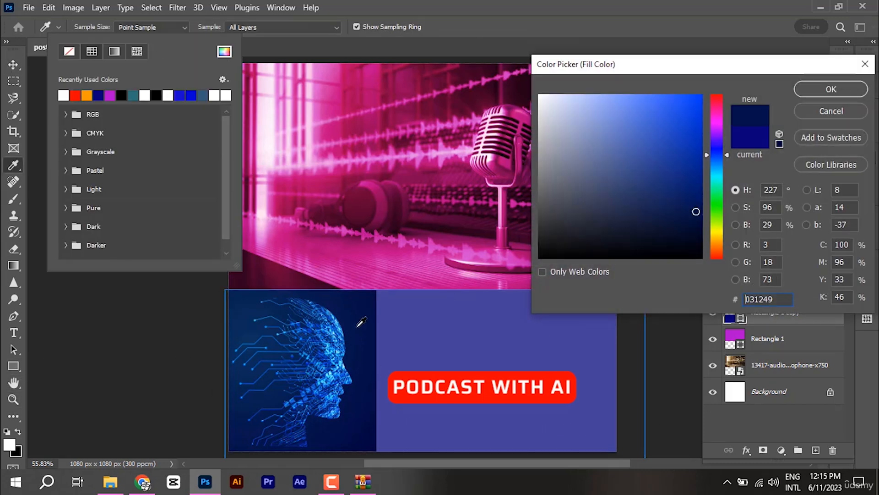
{"action": "left_click", "coordinate": [837, 83]}
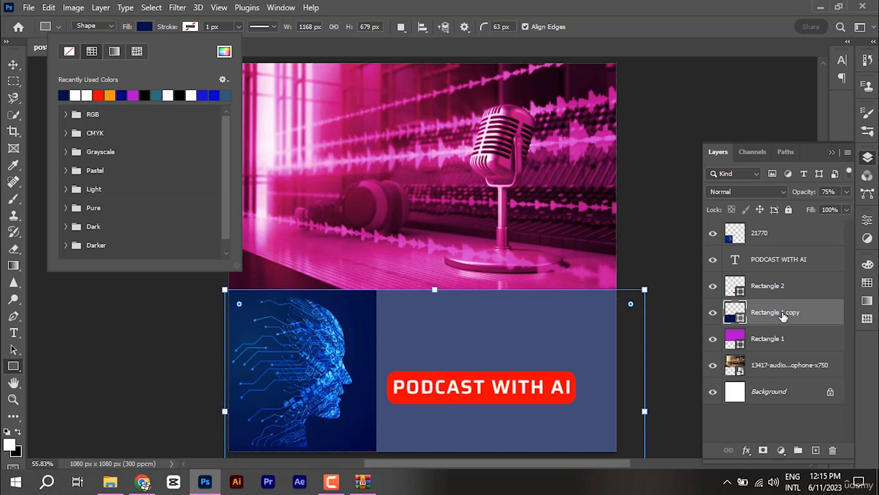
{"action": "left_click", "coordinate": [224, 51]}
{"action": "left_click", "coordinate": [375, 435]}
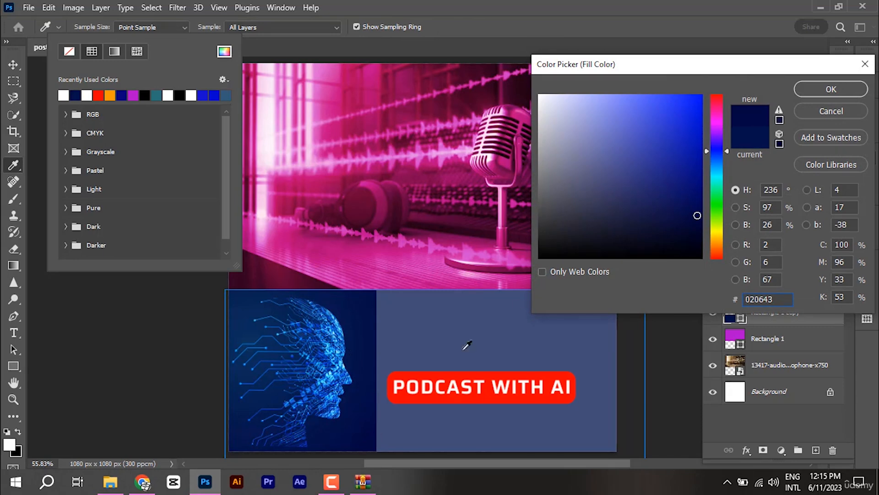
{"action": "left_click", "coordinate": [823, 93]}
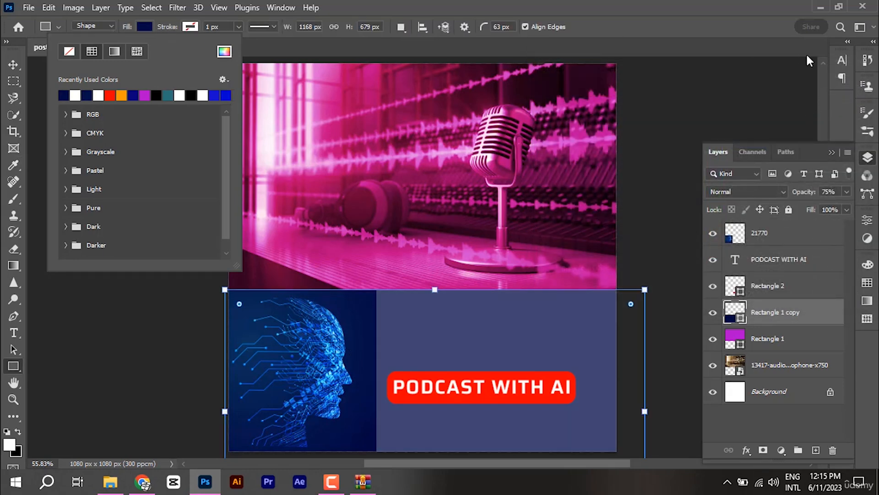
Raise the opacity of the Rectangle 1 copy layer to 100%.
{"action": "left_click", "coordinate": [871, 158]}
{"action": "left_click", "coordinate": [872, 158]}
{"action": "left_click", "coordinate": [872, 157]}
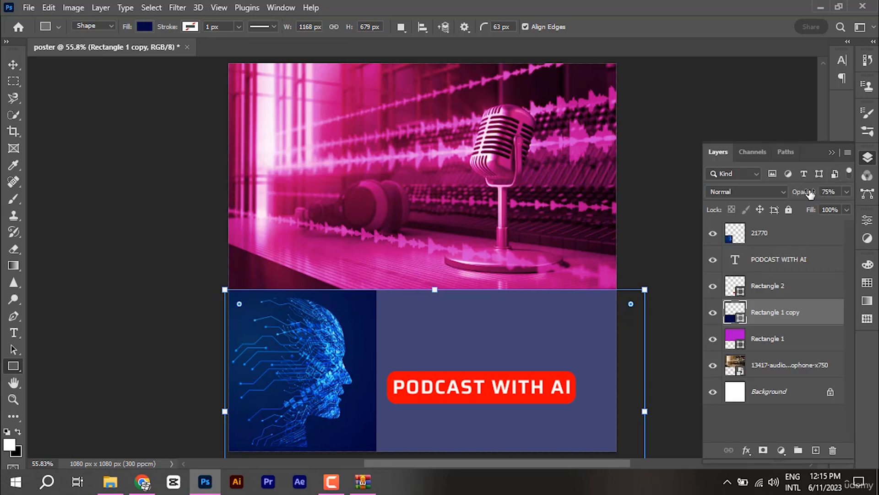
{"action": "left_click_drag", "start_coordinate": [814, 192], "coordinate": [874, 190]}
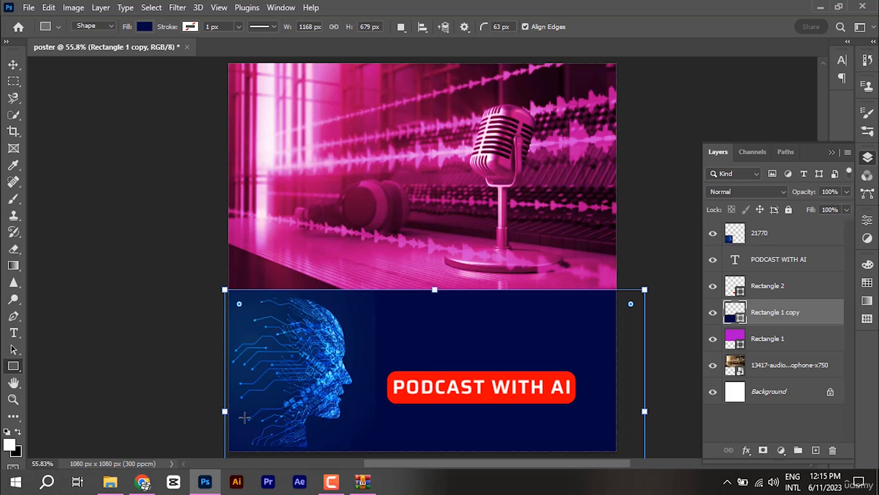
Try the Magic Eraser beside the face on the Rectangle 1 copy layer, rasterizing the shape, and undo the erasure.
{"action": "left_click", "coordinate": [13, 248]}
{"action": "left_click", "coordinate": [78, 273]}
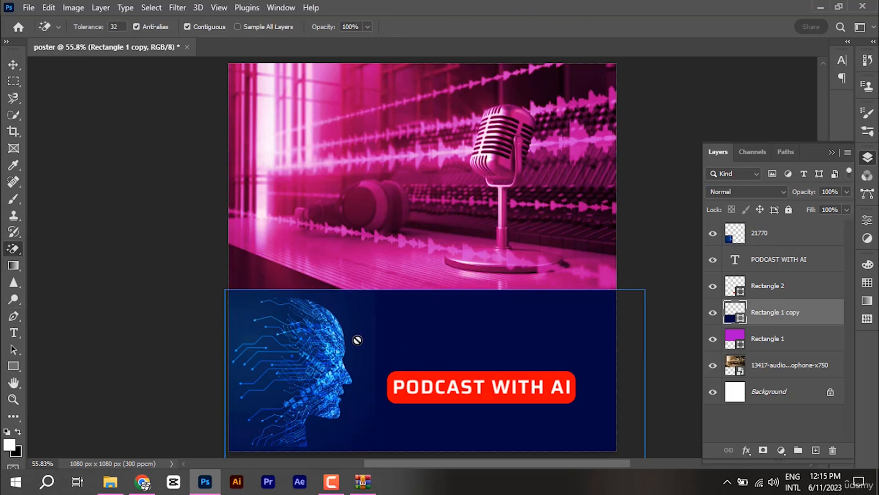
{"action": "left_click", "coordinate": [365, 326]}
{"action": "left_click", "coordinate": [388, 188]}
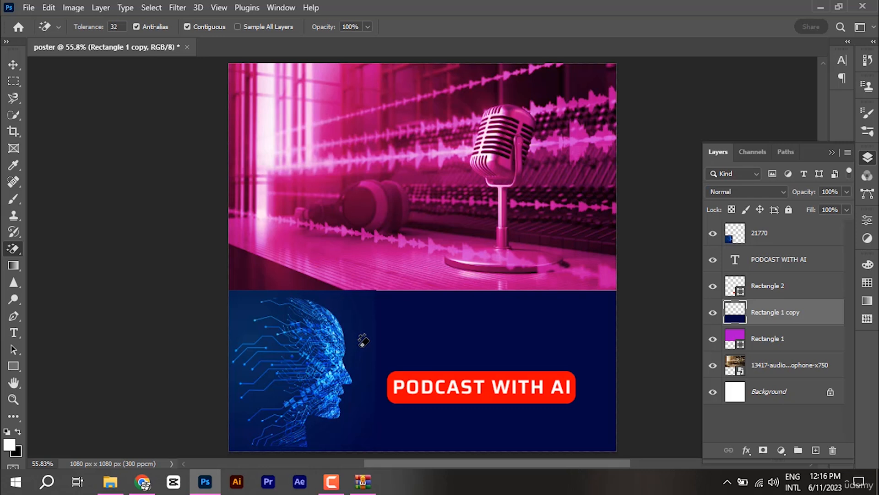
{"action": "left_click", "coordinate": [363, 341]}
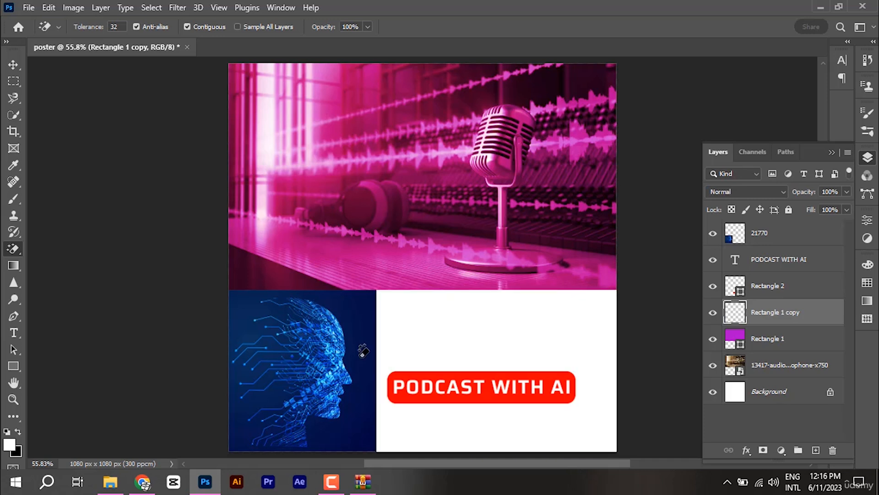
{"action": "key", "text": "ctrl+z"}
Erase the dark background around the face on the 21770 layer with the Magic Eraser at tolerance 32.
{"action": "left_click", "coordinate": [785, 237]}
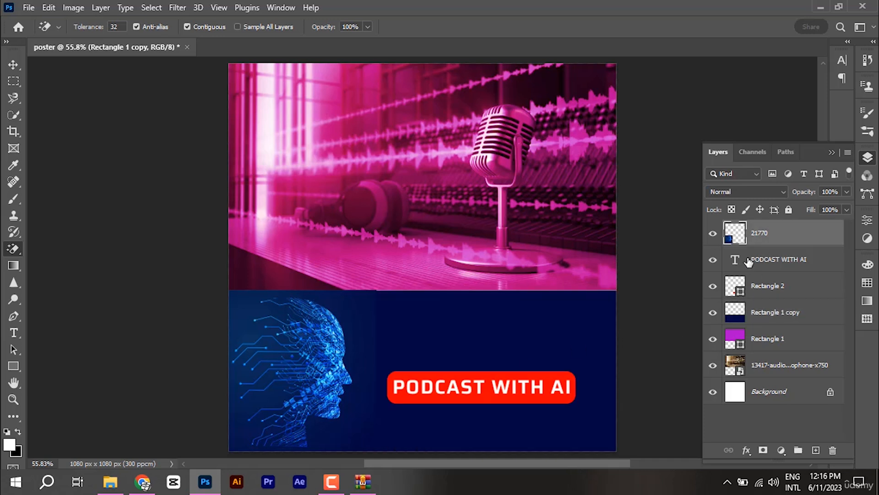
{"action": "left_click", "coordinate": [362, 361]}
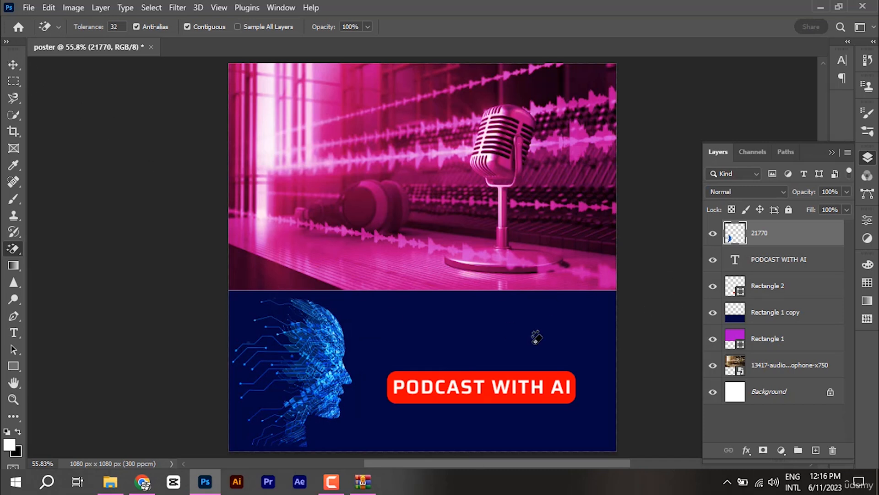
{"action": "left_click", "coordinate": [11, 64]}
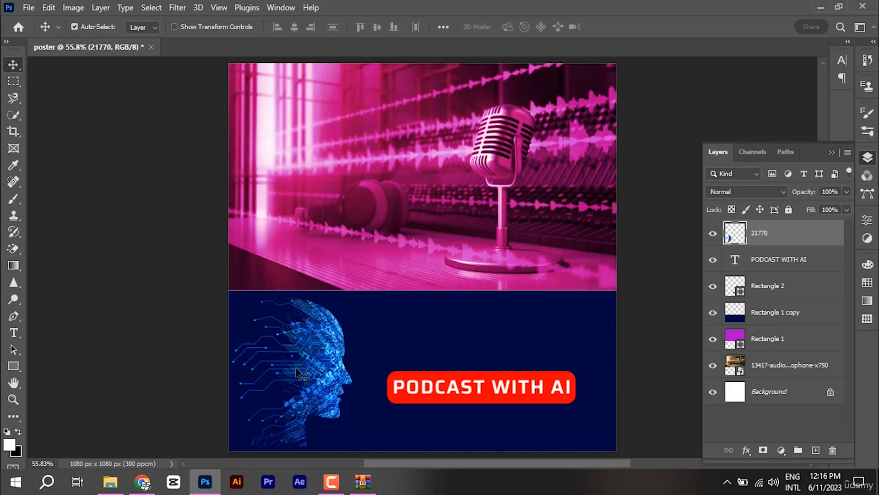
Examine the edges of the cut-out face, the title bar and the microphone photo up close.
{"action": "scroll", "coordinate": [294, 381], "scroll_direction": "up", "scroll_amount": 6}
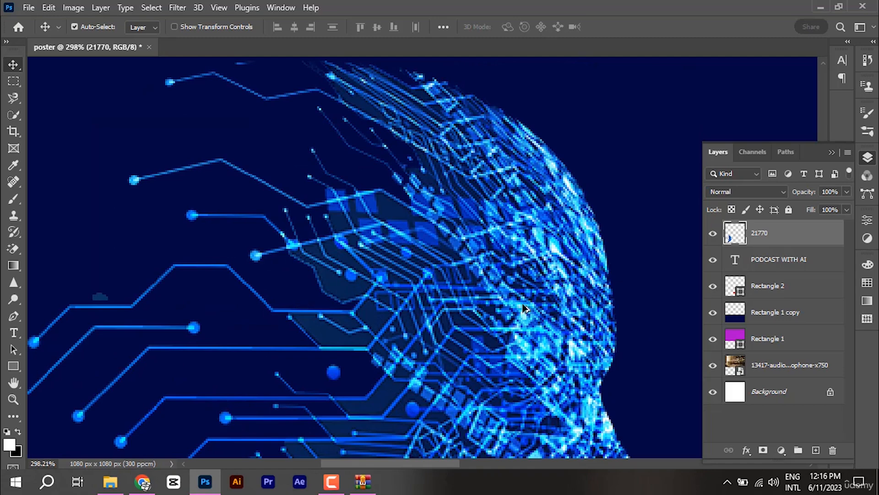
{"action": "scroll", "coordinate": [481, 240], "scroll_direction": "down", "scroll_amount": 5}
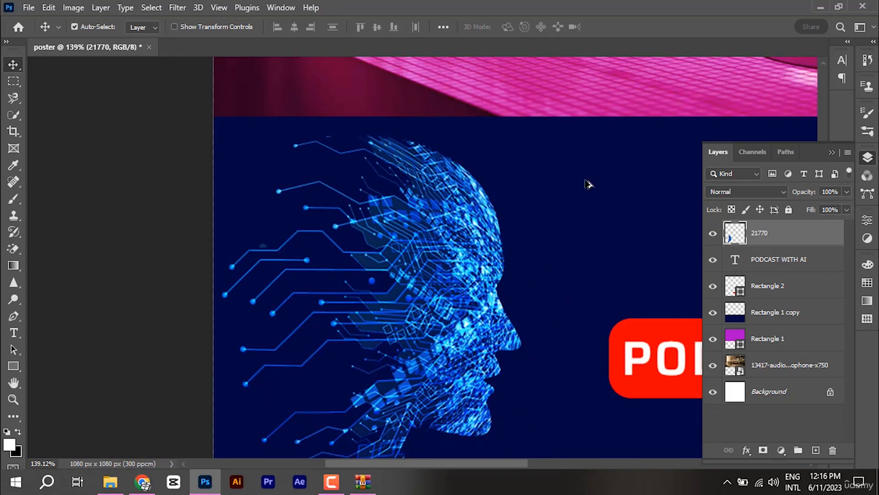
{"action": "scroll", "coordinate": [589, 184], "scroll_direction": "down", "scroll_amount": 1}
{"action": "scroll", "coordinate": [649, 373], "scroll_direction": "up", "scroll_amount": 6}
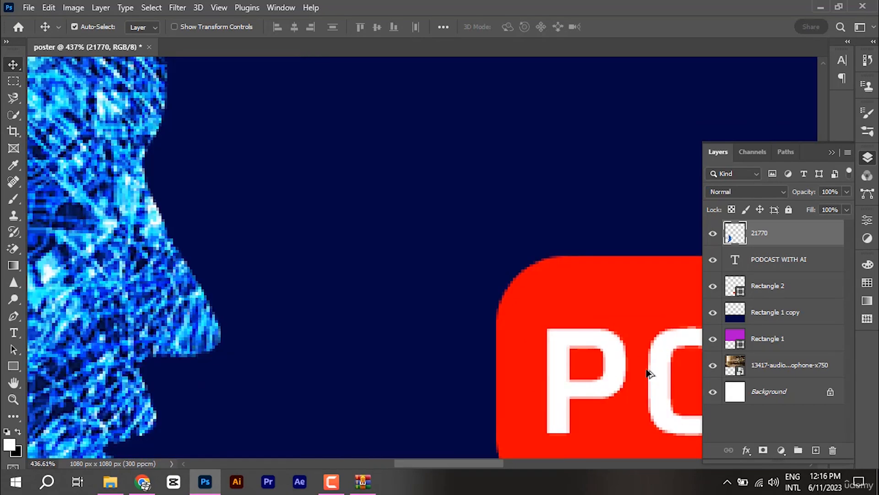
{"action": "scroll", "coordinate": [649, 373], "scroll_direction": "down", "scroll_amount": 8}
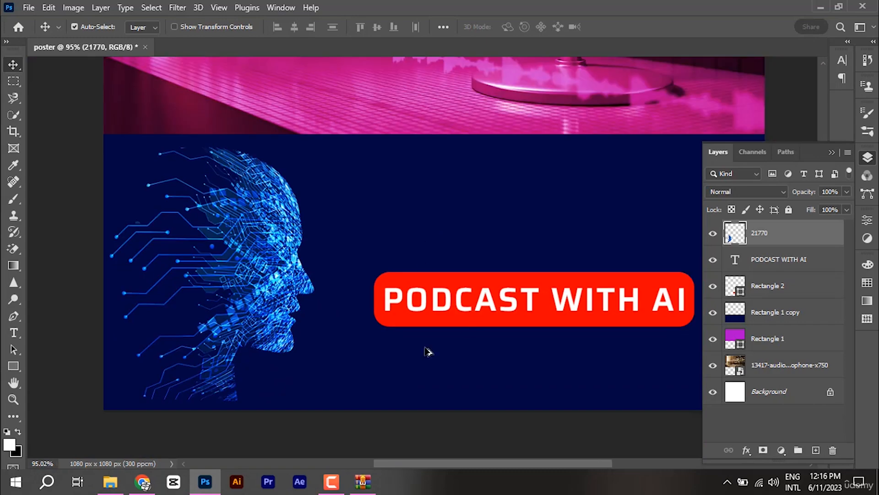
{"action": "scroll", "coordinate": [427, 352], "scroll_direction": "down", "scroll_amount": 4}
{"action": "scroll", "coordinate": [442, 156], "scroll_direction": "up", "scroll_amount": 2}
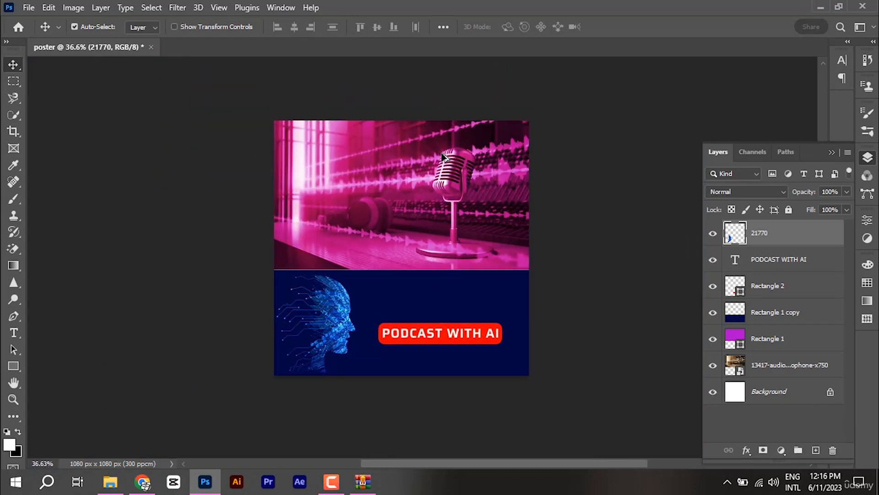
{"action": "scroll", "coordinate": [362, 230], "scroll_direction": "up", "scroll_amount": 2}
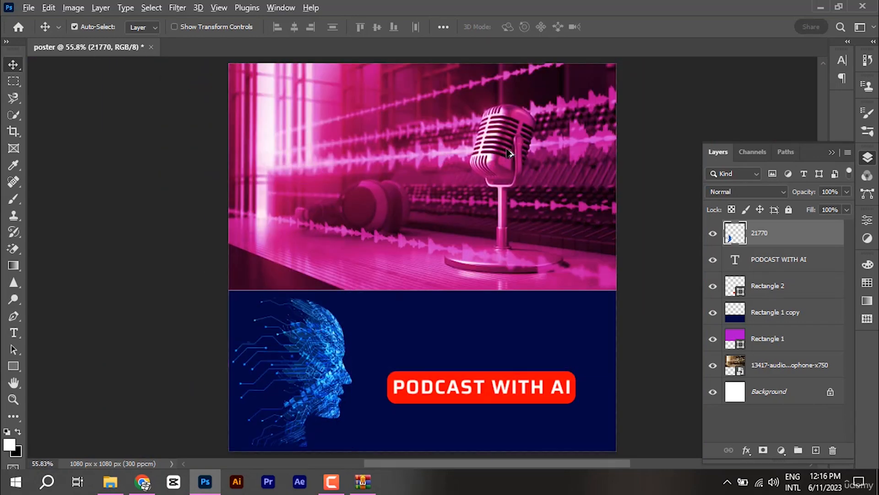
{"action": "scroll", "coordinate": [509, 154], "scroll_direction": "up", "scroll_amount": 4}
{"action": "scroll", "coordinate": [443, 165], "scroll_direction": "down", "scroll_amount": 3}
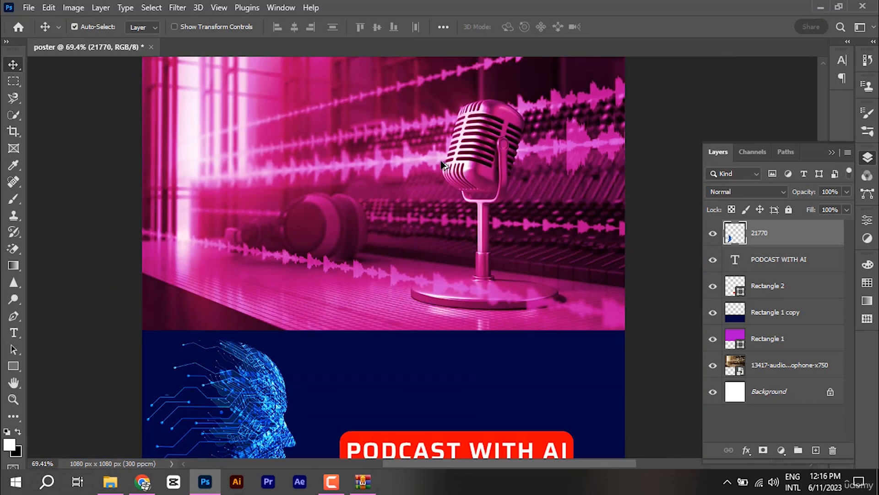
{"action": "scroll", "coordinate": [443, 165], "scroll_direction": "down", "scroll_amount": 2}
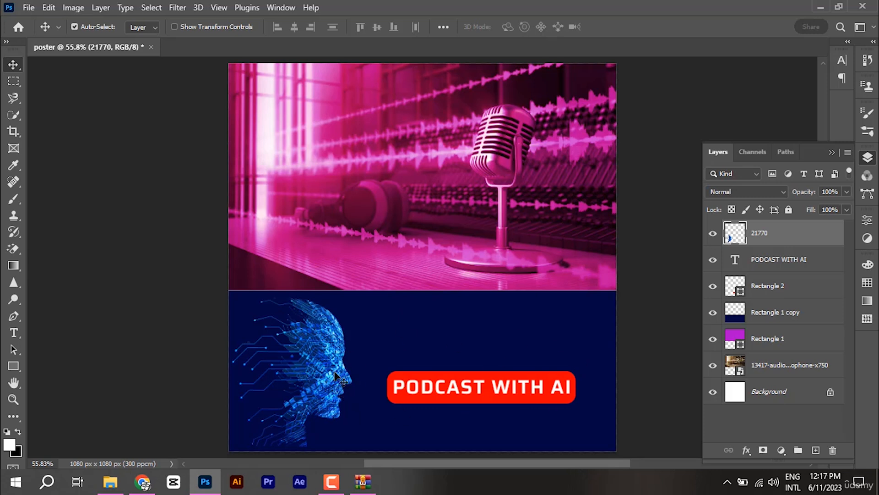
Select the red bar together with its "PODCAST WITH AI" text layer.
{"action": "left_click", "coordinate": [497, 391]}
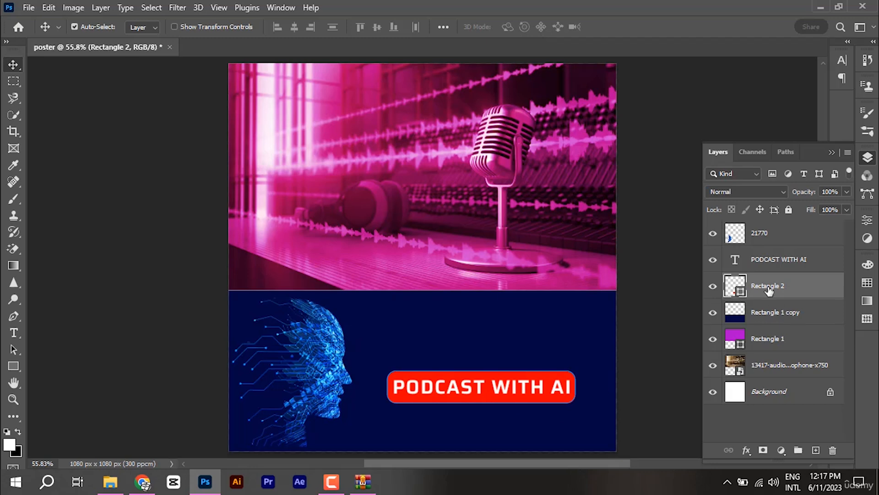
{"action": "left_click", "coordinate": [770, 265], "text": "shift"}
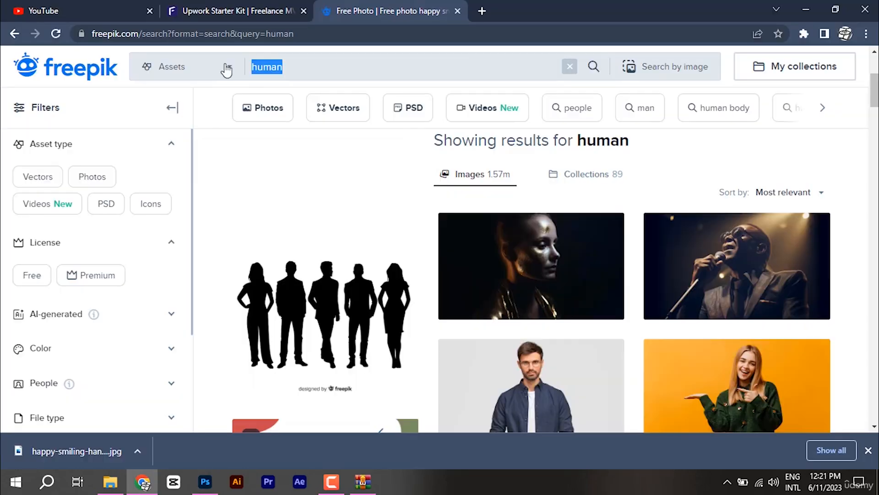
Search Freepik for "spotify icon" and download the free black social media icons vector set by rawpixel.com.
{"action": "type", "text": "spotify icon"}
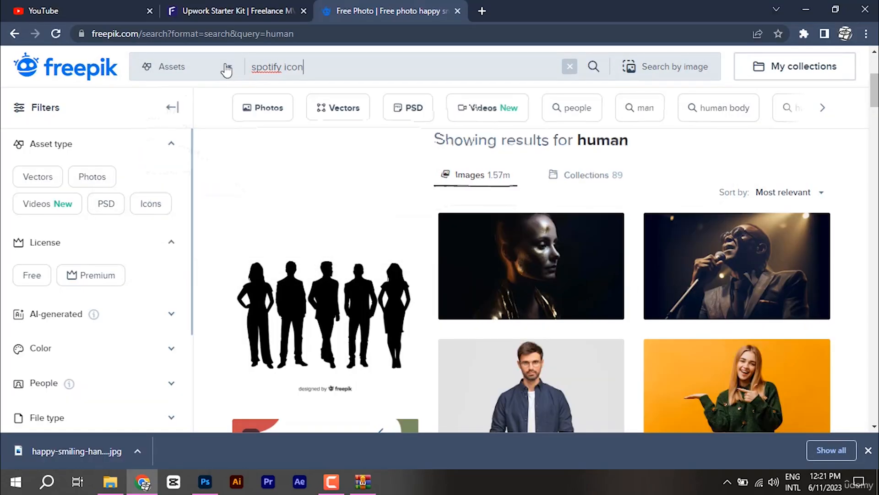
{"action": "key", "text": "Return"}
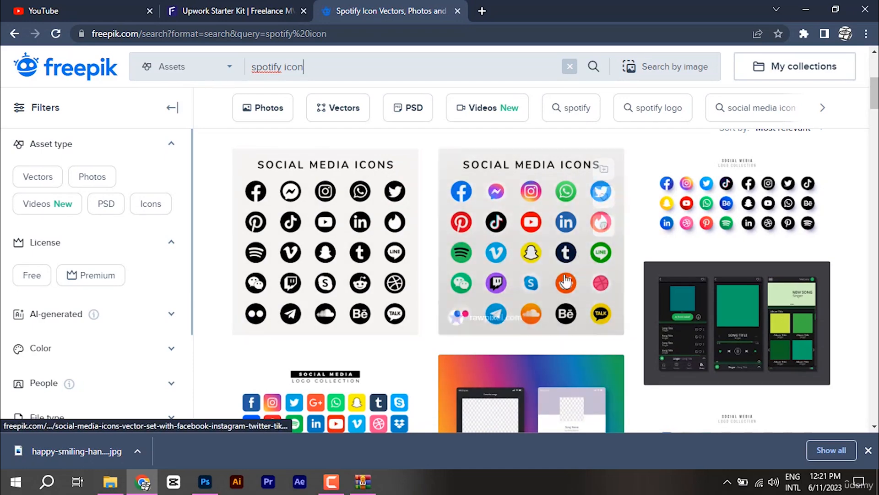
{"action": "left_click", "coordinate": [291, 288]}
{"action": "left_click", "coordinate": [665, 279]}
{"action": "scroll", "coordinate": [474, 261], "scroll_direction": "down", "scroll_amount": 5}
{"action": "left_click", "coordinate": [678, 206]}
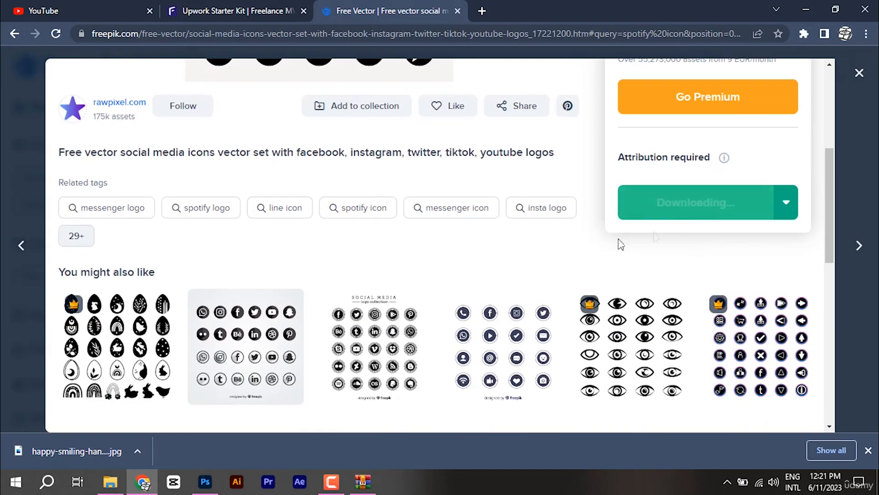
Open the downloaded icon archive, place v982-d4-01.jpg into the Photoshop poster and move its layer above the 21770 layer.
{"action": "left_click", "coordinate": [342, 336]}
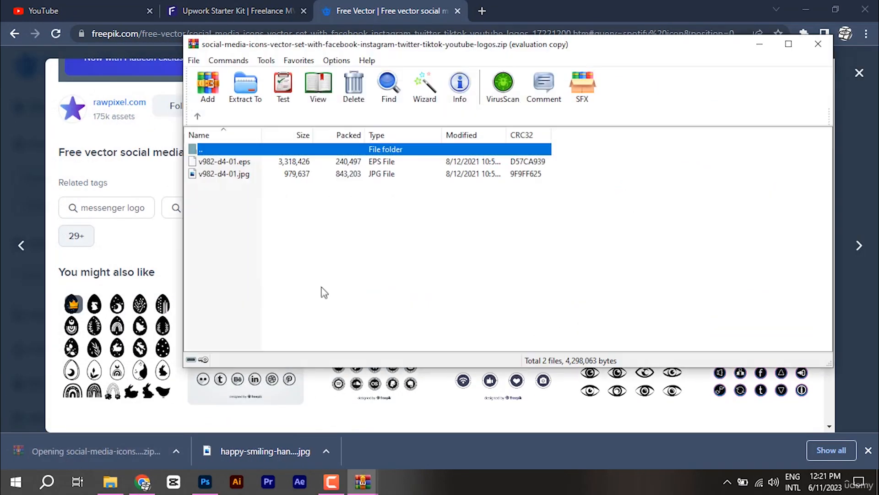
{"action": "left_click_drag", "start_coordinate": [220, 174], "coordinate": [431, 404]}
{"action": "left_click", "coordinate": [638, 26]}
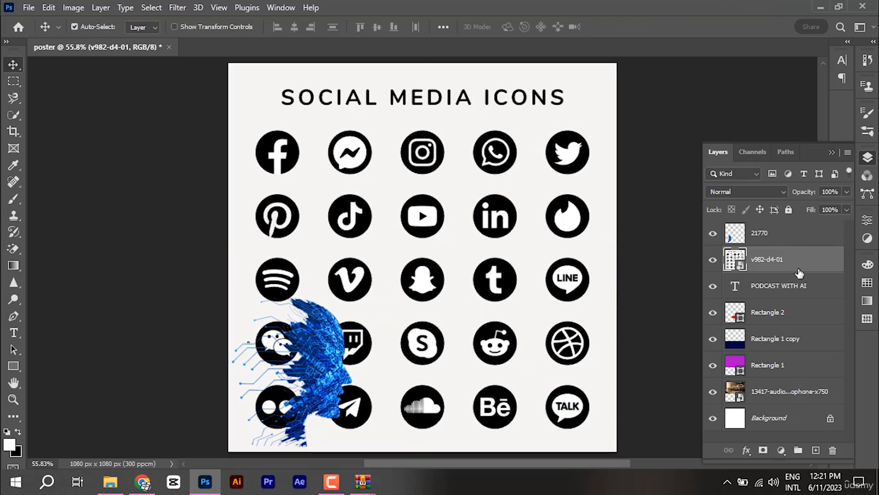
{"action": "left_click_drag", "start_coordinate": [800, 273], "coordinate": [797, 224]}
{"action": "left_click", "coordinate": [15, 81]}
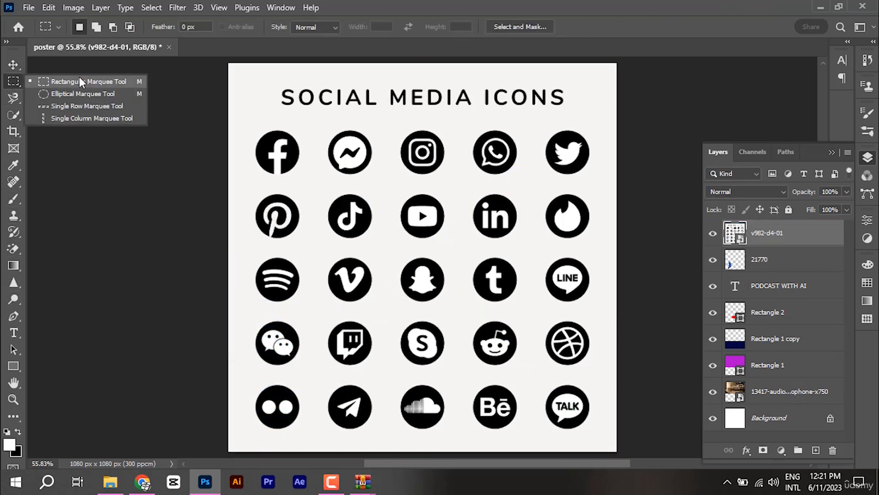
{"action": "left_click", "coordinate": [78, 78]}
{"action": "mouse_move", "coordinate": [242, 246]}
{"action": "left_mouse_down"}
{"action": "mouse_move", "coordinate": [325, 304]}
{"action": "mouse_move", "coordinate": [312, 308]}
{"action": "left_mouse_up"}
{"action": "right_click", "coordinate": [282, 279]}
{"action": "left_click", "coordinate": [339, 34]}
Select the round Spotify icon on the v982-d4-01 layer with an elliptical marquee fitted to its edge.
{"action": "right_click", "coordinate": [14, 82]}
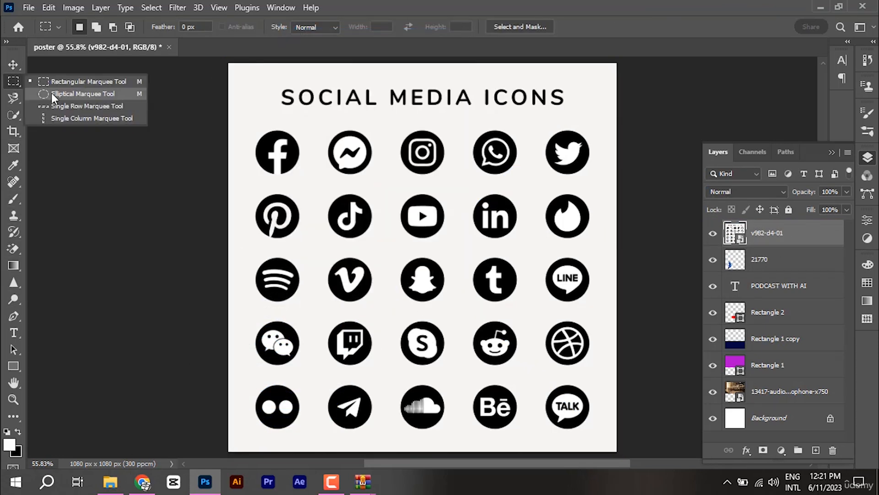
{"action": "left_click", "coordinate": [52, 94]}
{"action": "left_click_drag", "start_coordinate": [261, 260], "coordinate": [308, 303]}
{"action": "left_click_drag", "start_coordinate": [291, 287], "coordinate": [288, 285]}
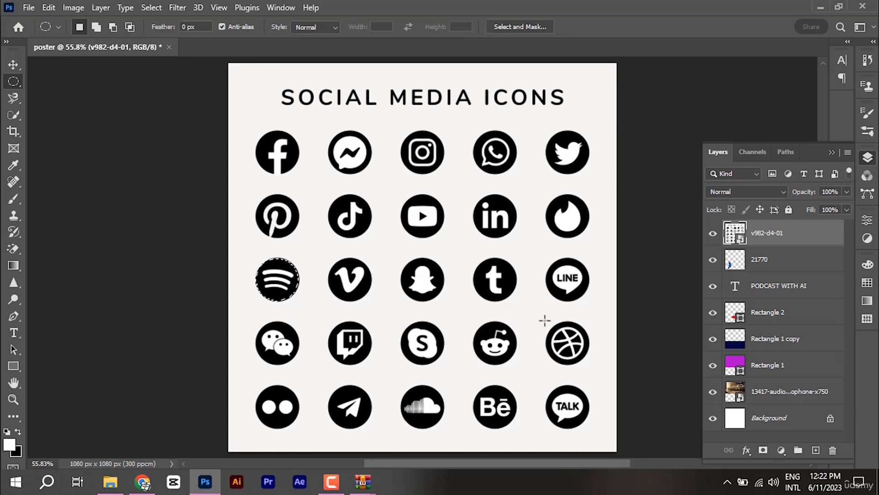
Mask the v982-d4-01 layer down to the selected Spotify icon and rasterize the layer.
{"action": "left_click", "coordinate": [763, 450]}
{"action": "right_click", "coordinate": [823, 239]}
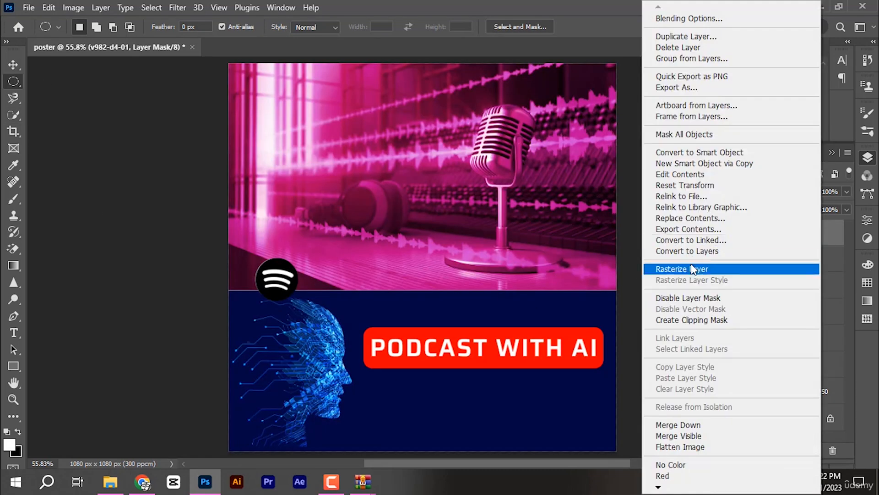
{"action": "left_click", "coordinate": [692, 266]}
{"action": "right_click", "coordinate": [763, 231]}
{"action": "left_click", "coordinate": [777, 267]}
Move the Spotify icon to the lower-right corner of the poster's navy area and scale it down.
{"action": "key", "text": "v"}
{"action": "left_click_drag", "start_coordinate": [261, 277], "coordinate": [390, 420]}
{"action": "key", "text": "ctrl+t"}
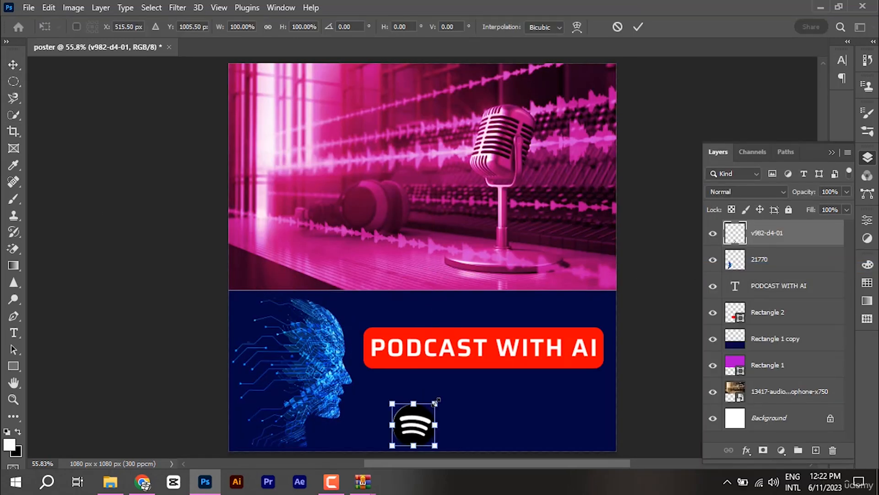
{"action": "left_click_drag", "start_coordinate": [435, 401], "coordinate": [595, 439]}
{"action": "key", "text": "Return"}
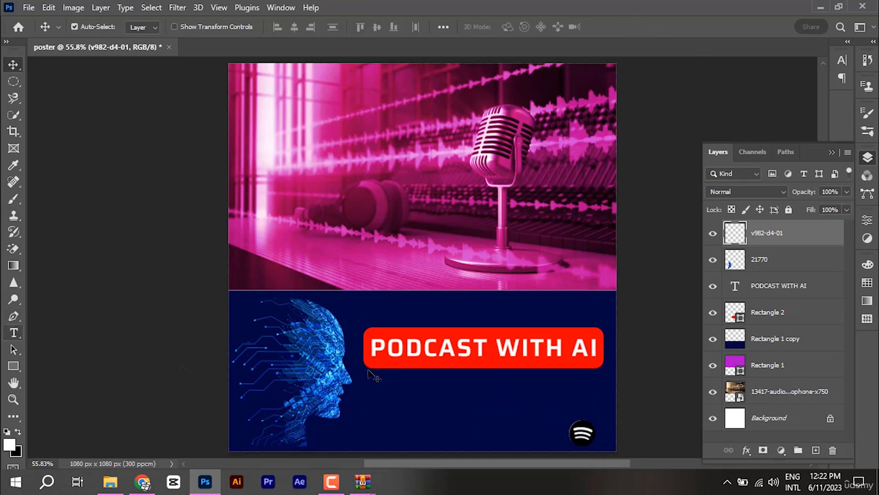
Duplicate the PODCAST WITH AI text below the red bar and shrink the copy to a small label.
{"action": "left_click_drag", "start_coordinate": [501, 347], "coordinate": [503, 413], "text": "alt"}
{"action": "key", "text": "ctrl+t"}
{"action": "left_click_drag", "start_coordinate": [601, 397], "coordinate": [470, 380]}
{"action": "mouse_move", "coordinate": [446, 280]}
{"action": "left_mouse_down"}
{"action": "mouse_move", "coordinate": [560, 285]}
{"action": "mouse_move", "coordinate": [439, 288]}
{"action": "left_mouse_up"}
{"action": "left_click", "coordinate": [638, 27]}
Place the small label in the poster's lower-right corner with the slightly reduced Spotify icon directly to its left.
{"action": "left_click", "coordinate": [576, 285]}
{"action": "left_click_drag", "start_coordinate": [550, 292], "coordinate": [597, 296]}
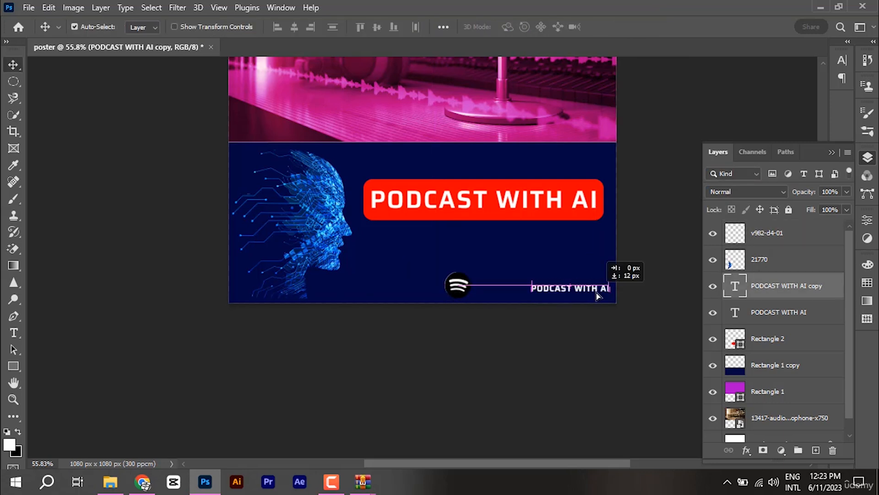
{"action": "left_click_drag", "start_coordinate": [464, 292], "coordinate": [528, 290]}
{"action": "key", "text": "ctrl+t"}
{"action": "left_click", "coordinate": [638, 27]}
{"action": "scroll", "coordinate": [534, 321], "scroll_direction": "up", "scroll_amount": 5}
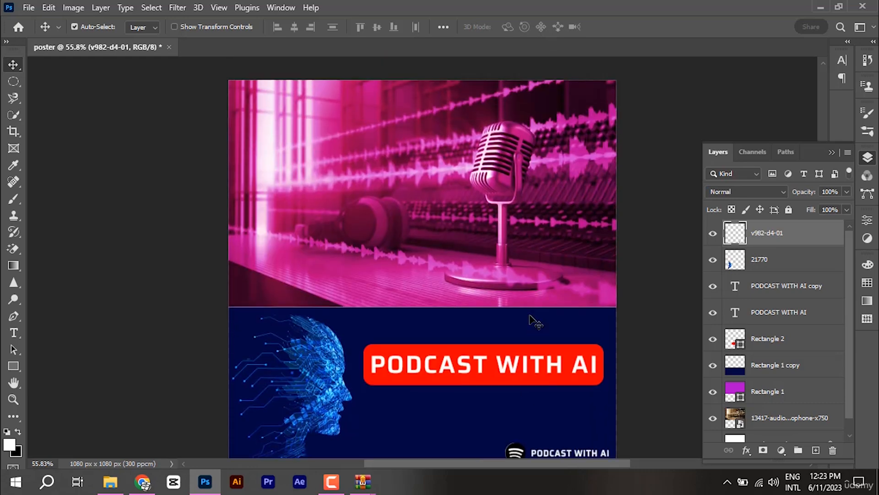
Add the white text EVERY TUESDAY in Saira SemiBold, 9.45 pt, on the navy area below the red bar.
{"action": "scroll", "coordinate": [535, 322], "scroll_direction": "down", "scroll_amount": 2}
{"action": "left_click", "coordinate": [461, 394]}
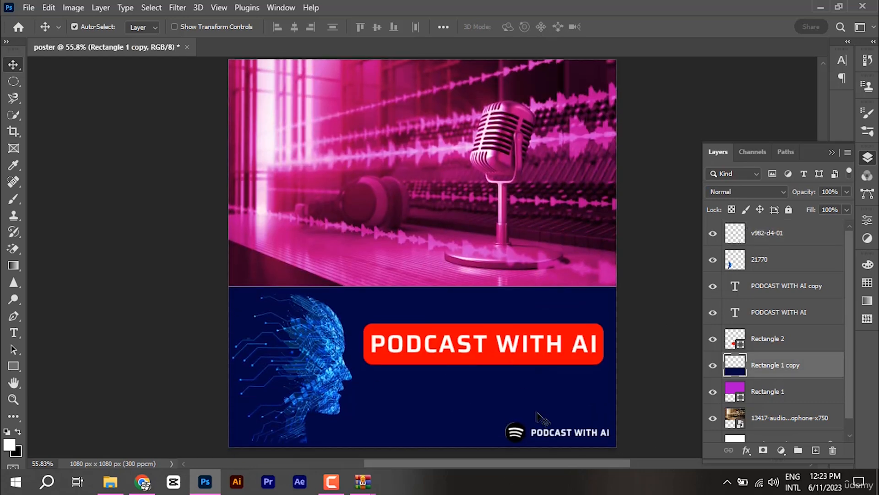
{"action": "key", "text": "t"}
{"action": "left_click", "coordinate": [394, 393]}
{"action": "type", "text": "EVE"}
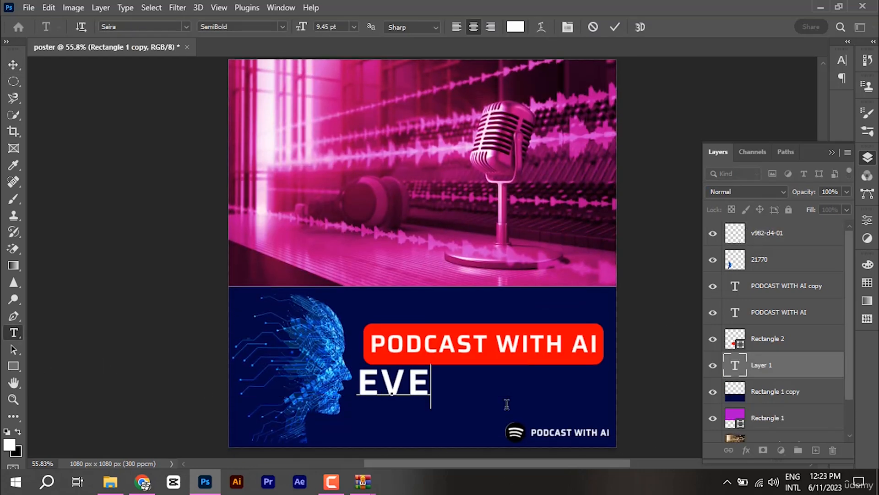
{"action": "type", "text": "RY TUESDAY"}
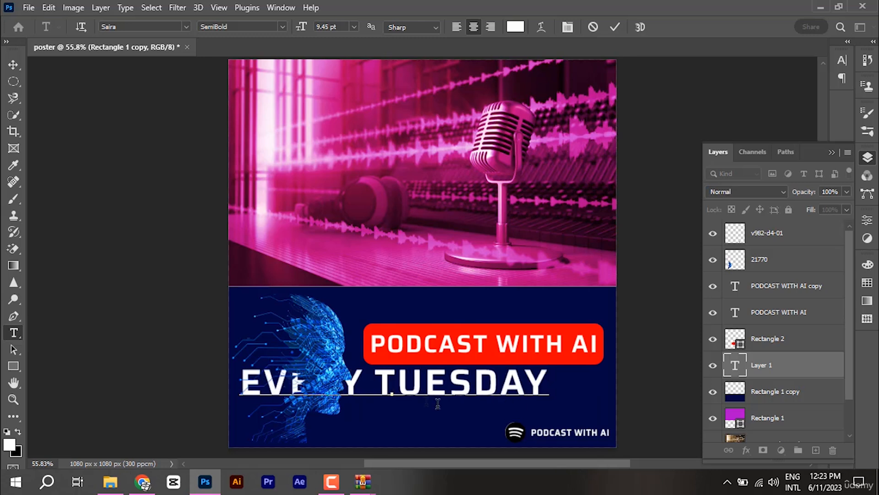
{"action": "left_click", "coordinate": [615, 26]}
Scale the EVERY TUESDAY text down to about 4.43 pt and center it beneath the red bar.
{"action": "key", "text": "ctrl+t"}
{"action": "left_click_drag", "start_coordinate": [548, 408], "coordinate": [383, 387]}
{"action": "left_click_drag", "start_coordinate": [359, 399], "coordinate": [509, 409]}
{"action": "key", "text": "Return"}
Duplicate the EVERY TUESDAY line directly beneath itself and change the copy's text to 14:00.
{"action": "key", "text": "v"}
{"action": "double_click", "coordinate": [509, 409]}
{"action": "type", "text": "14"}
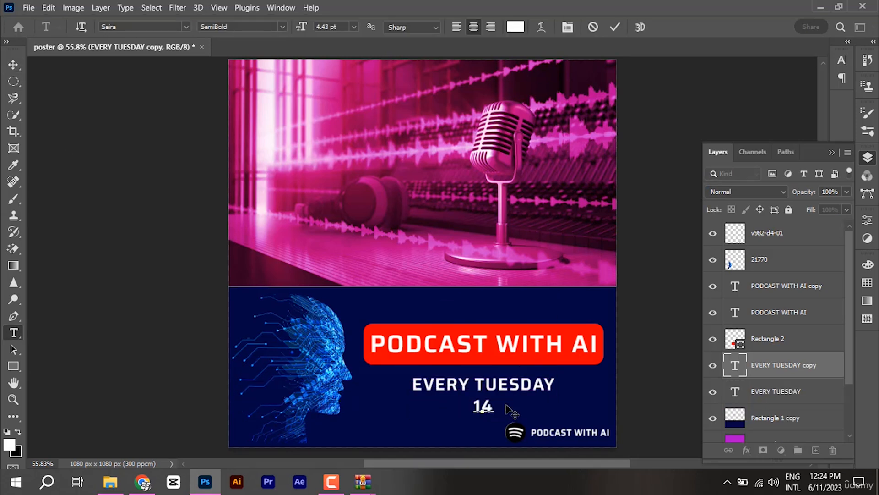
{"action": "type", "text": ":00"}
{"action": "key", "text": "ctrl+Return"}
{"action": "key", "text": "v"}
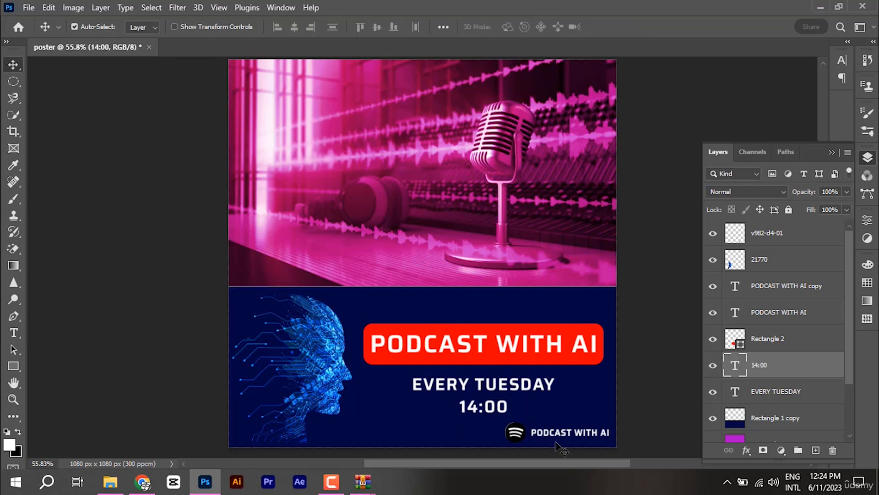
Center the reduced Spotify icon and its small label beneath 14:00, and raise the red bar together with its title.
{"action": "left_click", "coordinate": [517, 432]}
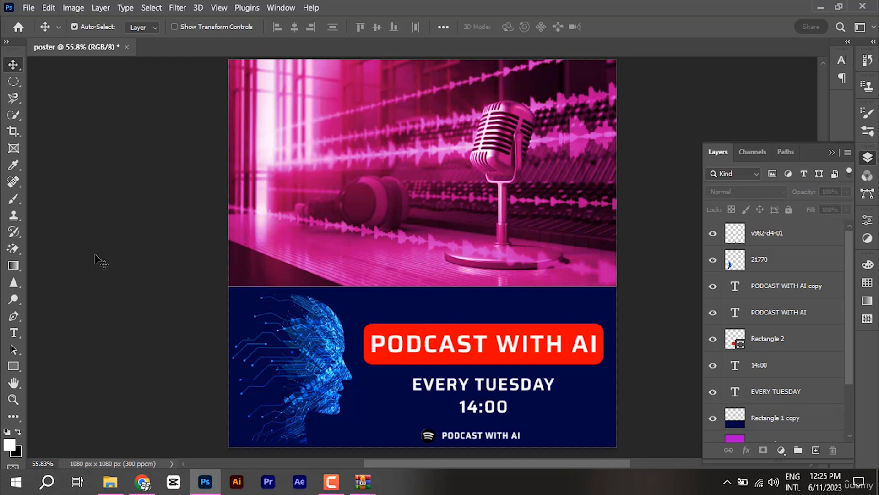
{"action": "left_click", "coordinate": [508, 363]}
{"action": "left_click", "coordinate": [515, 350], "text": "shift"}
{"action": "left_click_drag", "start_coordinate": [516, 350], "coordinate": [515, 338]}
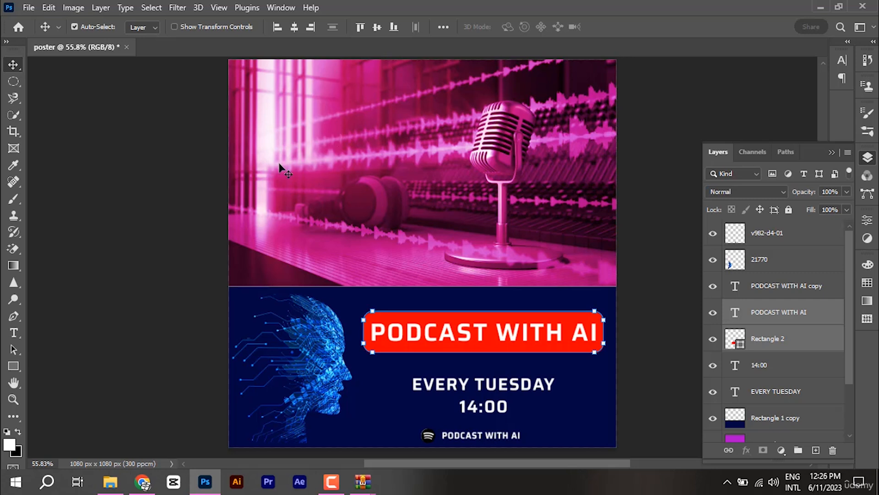
Try brushing a soft white glow onto the Rectangle 1 copy layer in Normal mode at 40% opacity.
{"action": "key", "text": "b"}
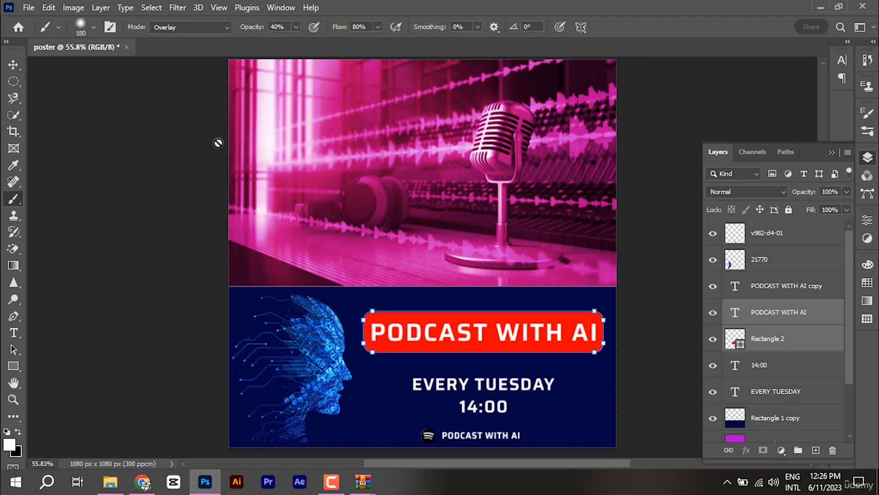
{"action": "left_click", "coordinate": [218, 27]}
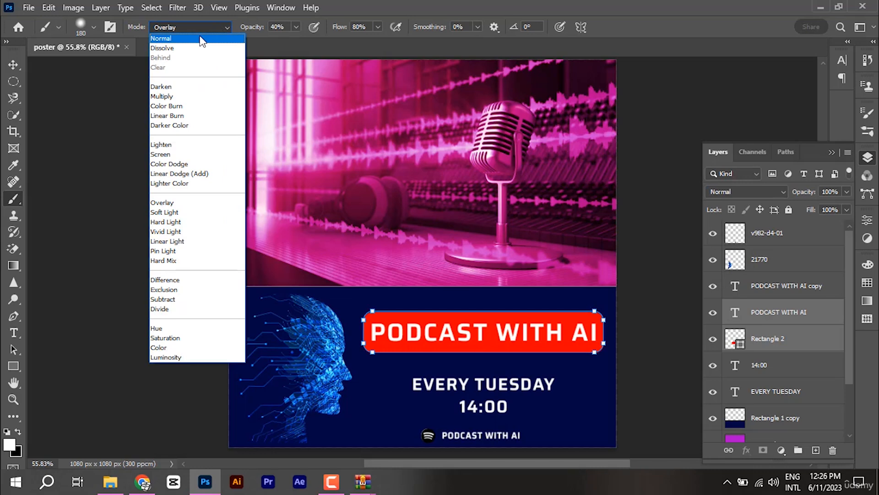
{"action": "left_click", "coordinate": [202, 40]}
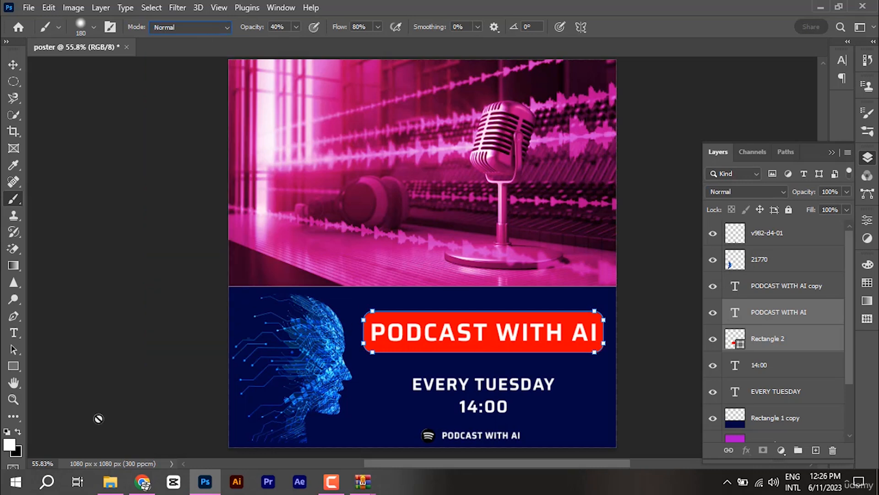
{"action": "mouse_move", "coordinate": [297, 221]}
{"action": "left_mouse_down"}
{"action": "mouse_move", "coordinate": [387, 278]}
{"action": "mouse_move", "coordinate": [486, 323]}
{"action": "mouse_move", "coordinate": [531, 329]}
{"action": "left_mouse_up"}
{"action": "scroll", "coordinate": [794, 416], "scroll_direction": "down", "scroll_amount": 1}
{"action": "scroll", "coordinate": [793, 412], "scroll_direction": "down", "scroll_amount": 1}
{"action": "left_click", "coordinate": [778, 371]}
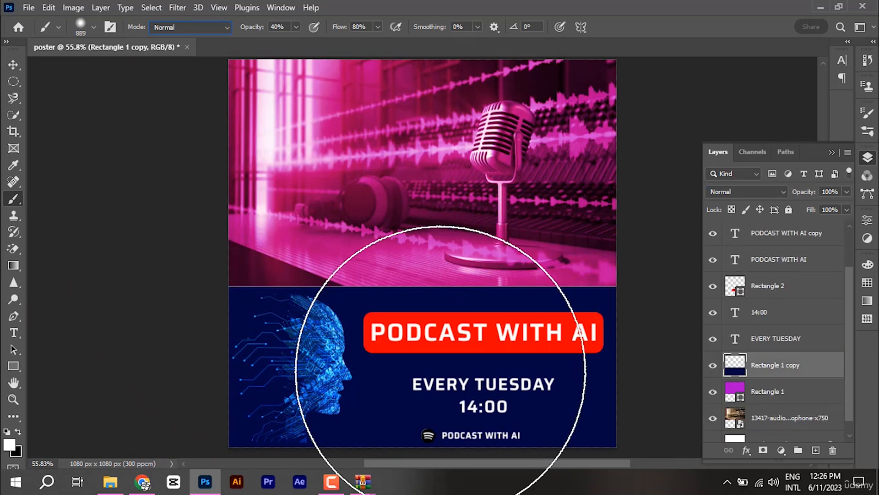
{"action": "left_click_drag", "start_coordinate": [440, 370], "coordinate": [355, 369]}
{"action": "left_click", "coordinate": [434, 368]}
{"action": "key", "text": "ctrl+z"}
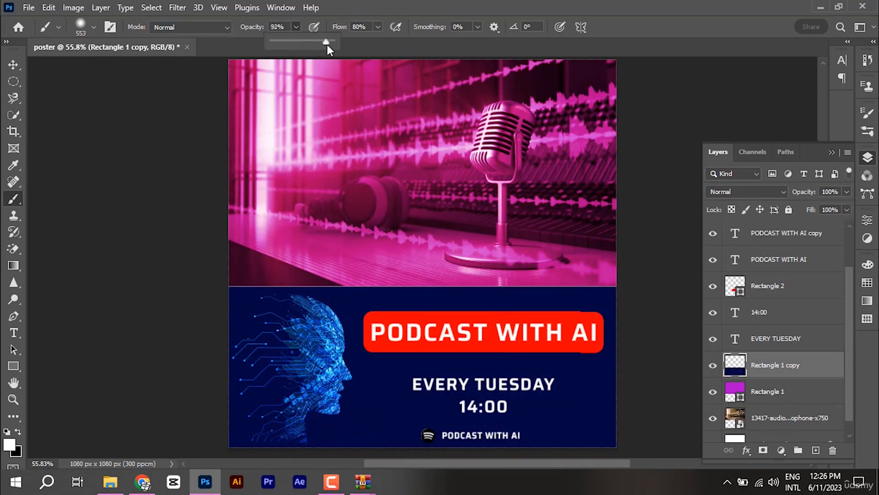
Set the brush to Lighten mode at 100% opacity and sample a deep pink from the microphone photo as the foreground color.
{"action": "key", "text": "0"}
{"action": "left_click", "coordinate": [190, 27]}
{"action": "left_click", "coordinate": [165, 143]}
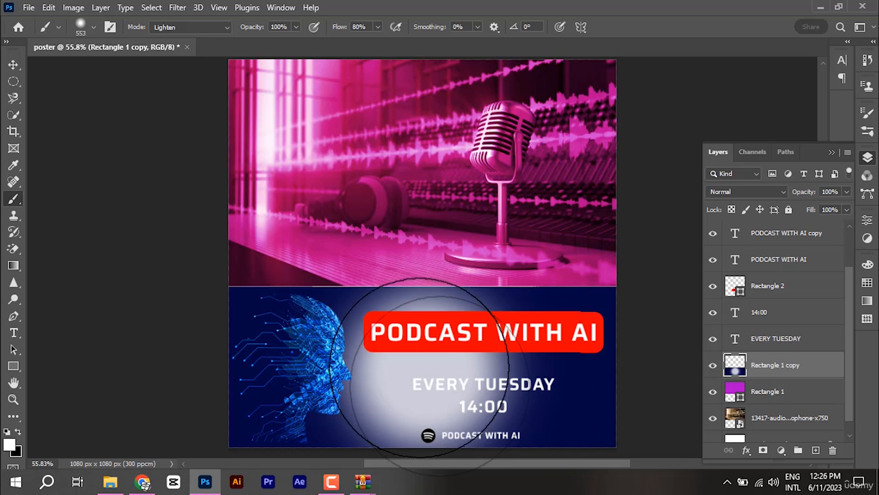
{"action": "left_click", "coordinate": [9, 444]}
{"action": "left_click", "coordinate": [360, 249]}
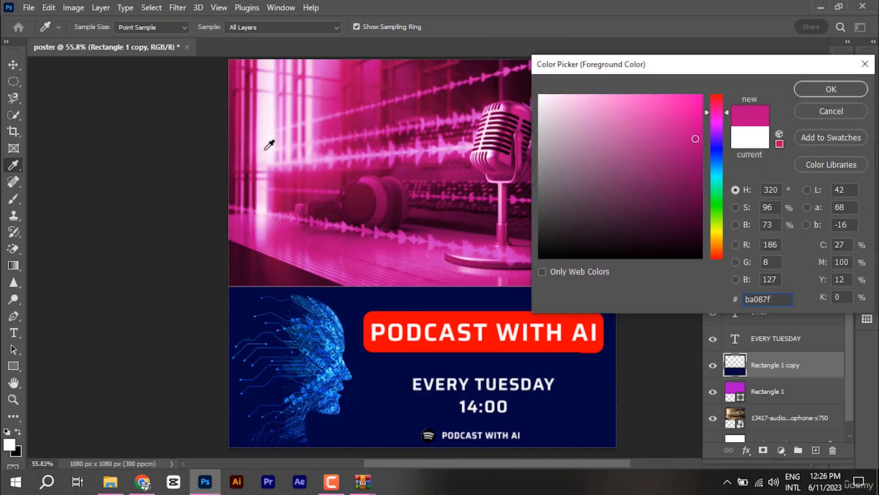
{"action": "left_click", "coordinate": [295, 182]}
{"action": "left_click", "coordinate": [297, 181]}
{"action": "key", "text": "Return"}
Try pink glows on the Rectangle 1 copy layer with a 553 px and a 1330 px brush, undoing each.
{"action": "left_click", "coordinate": [463, 373]}
{"action": "left_click", "coordinate": [467, 365]}
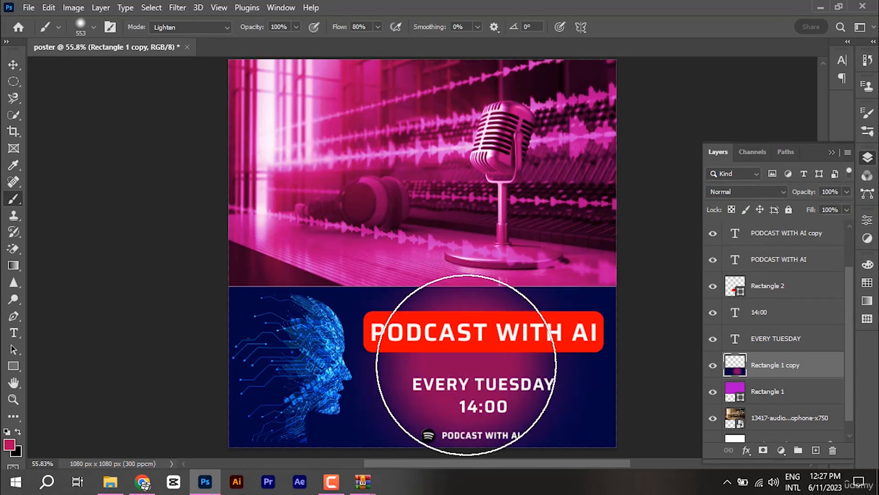
{"action": "key", "text": "ctrl+z"}
{"action": "left_click_drag", "start_coordinate": [403, 296], "coordinate": [617, 445]}
{"action": "left_click", "coordinate": [447, 357]}
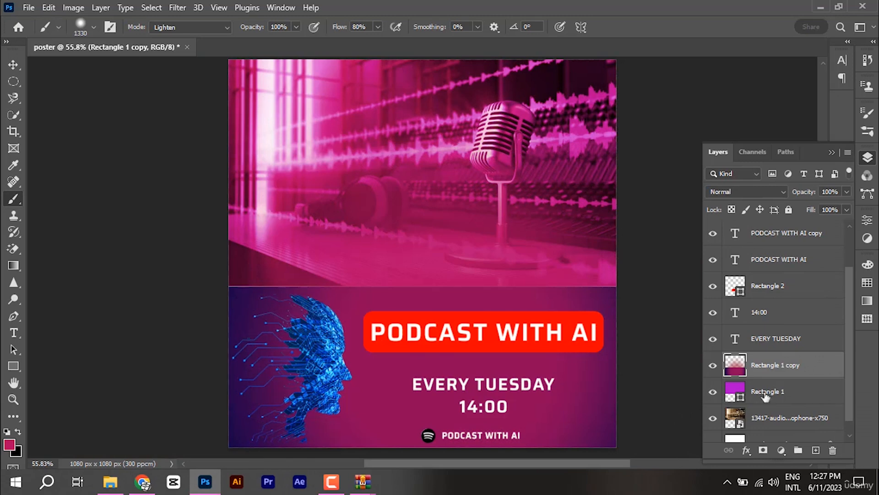
{"action": "key", "text": "ctrl+z"}
Move the Rectangle 1 copy layer beneath the photo layer, and give it a large pink brush glow and a layer mask.
{"action": "scroll", "coordinate": [776, 397], "scroll_direction": "down", "scroll_amount": 1}
{"action": "left_click_drag", "start_coordinate": [780, 352], "coordinate": [773, 418]}
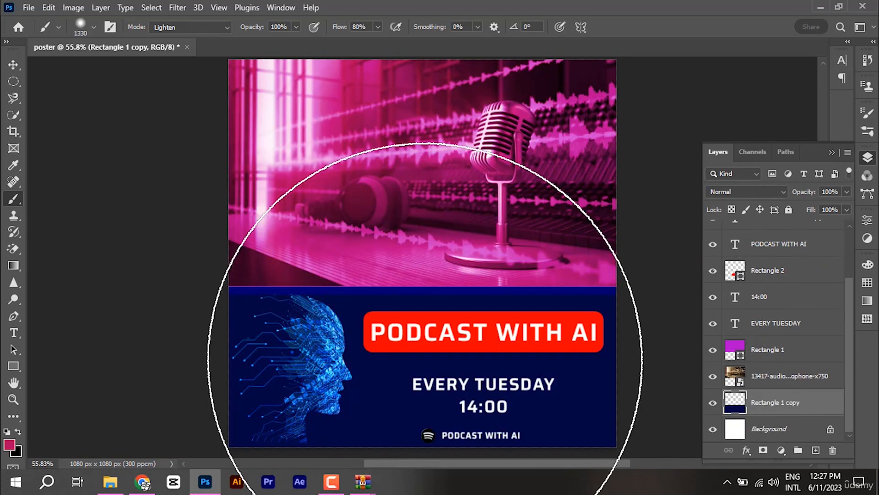
{"action": "key", "text": "ctrl+z"}
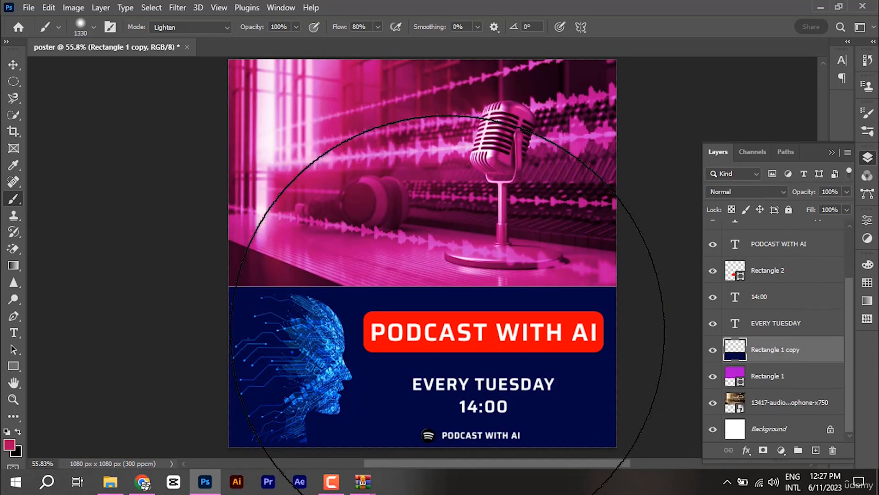
{"action": "key", "text": "ctrl+shift+z"}
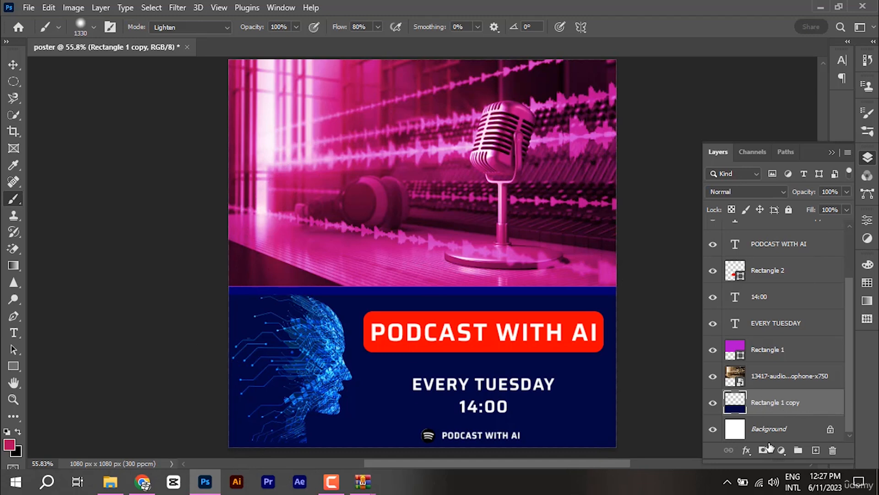
{"action": "left_click", "coordinate": [764, 448]}
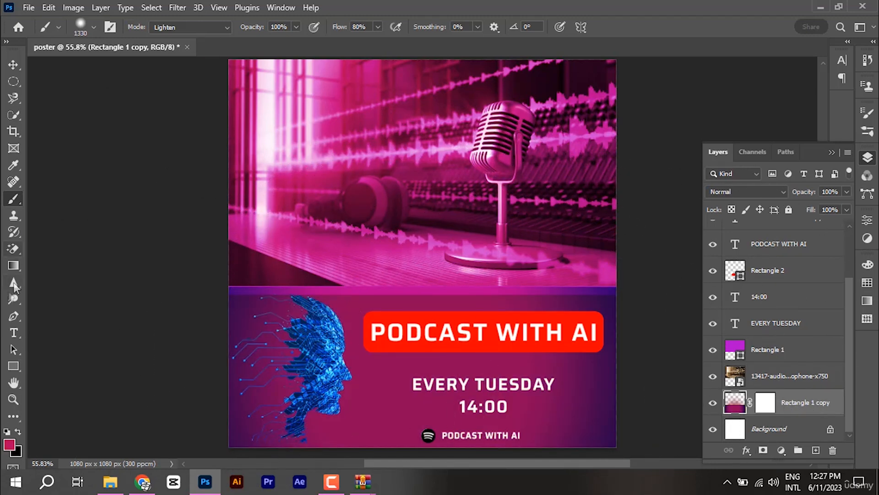
Set the brush to Normal mode at 54 px and add a layer mask to the purple Rectangle 1 layer.
{"action": "right_click", "coordinate": [24, 198]}
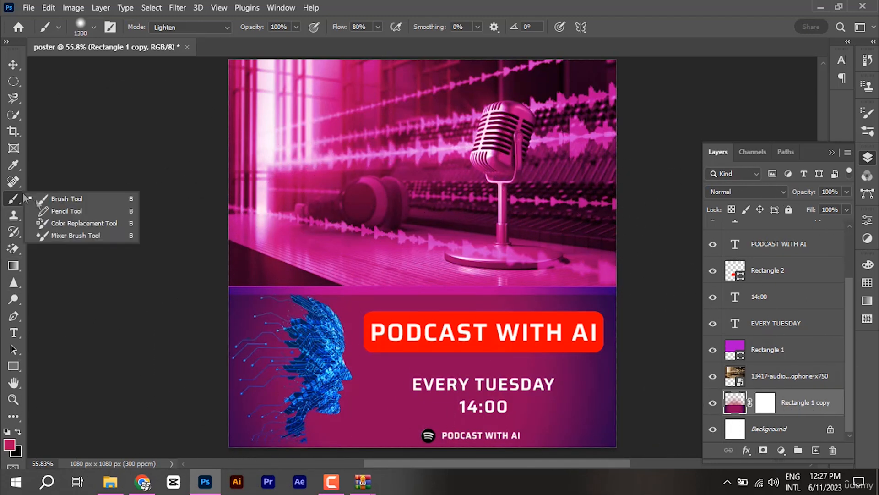
{"action": "left_click", "coordinate": [66, 199]}
{"action": "mouse_move", "coordinate": [422, 230]}
{"action": "left_mouse_down"}
{"action": "mouse_move", "coordinate": [310, 273]}
{"action": "mouse_move", "coordinate": [150, 291]}
{"action": "left_mouse_up"}
{"action": "left_click", "coordinate": [190, 27]}
{"action": "left_click", "coordinate": [188, 38]}
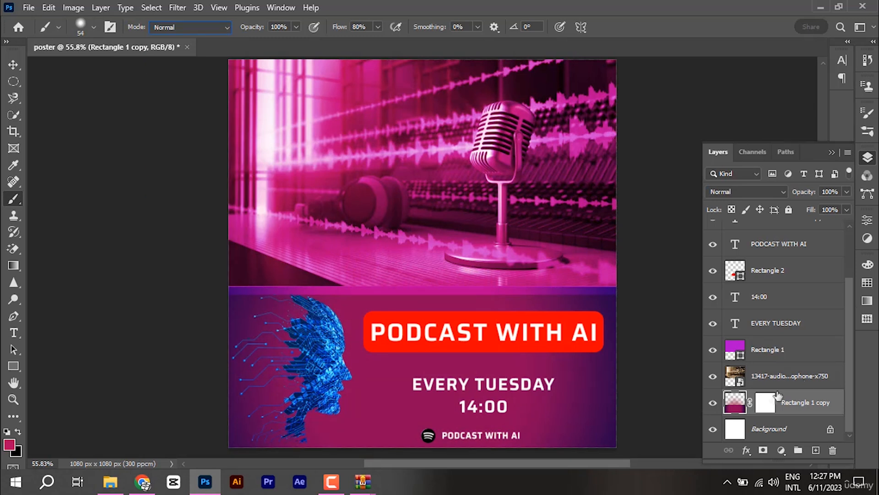
{"action": "left_click", "coordinate": [770, 399]}
{"action": "left_click", "coordinate": [781, 377]}
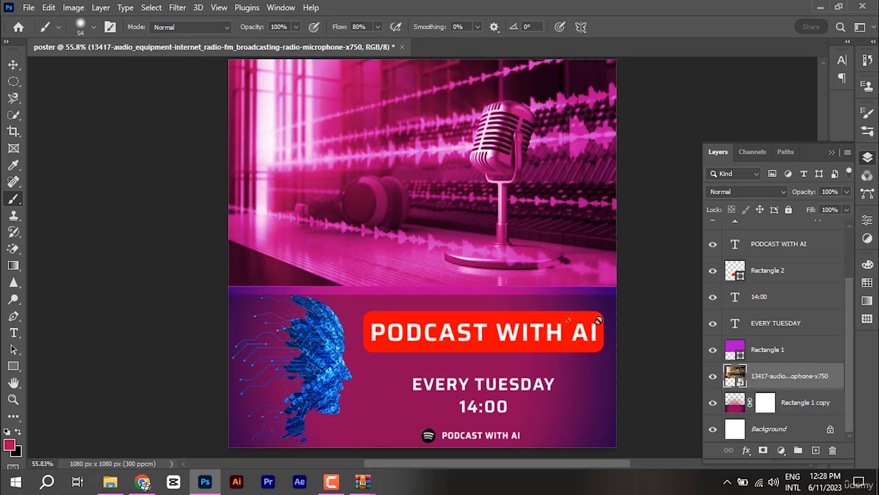
{"action": "left_click", "coordinate": [783, 350]}
{"action": "left_click", "coordinate": [763, 450]}
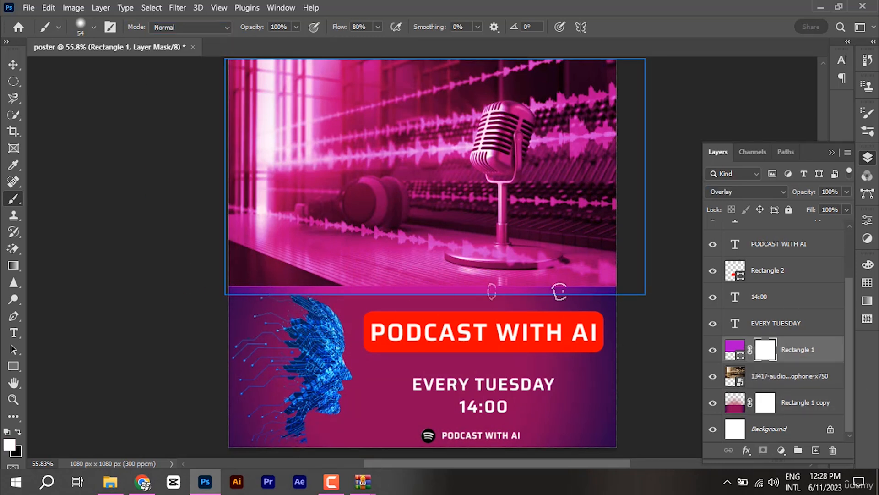
Stretch the microphone photo and the purple Rectangle 1 overlay together slightly downward over the lower panel.
{"action": "left_click", "coordinate": [786, 385]}
{"action": "left_click", "coordinate": [820, 356], "text": "ctrl"}
{"action": "key", "text": "ctrl+t"}
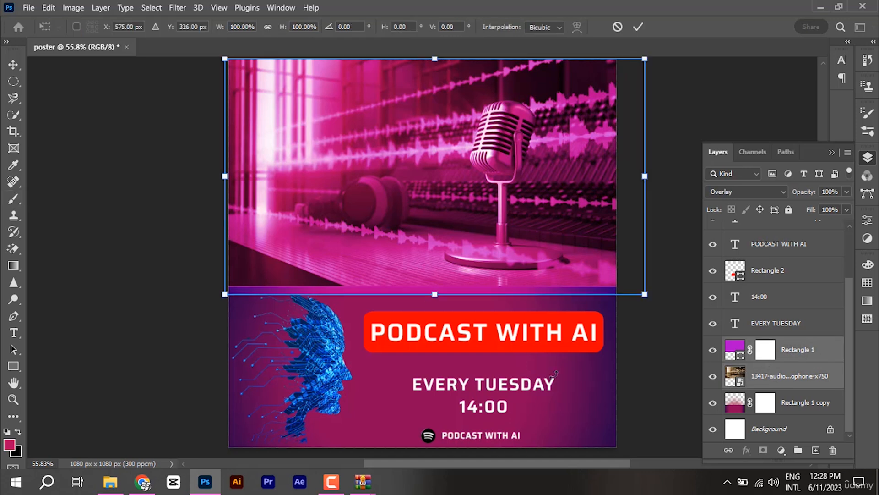
{"action": "left_click_drag", "start_coordinate": [435, 294], "coordinate": [435, 310]}
{"action": "left_click", "coordinate": [638, 27]}
Set the blend mode of the AI face layer 21770 to Color Dodge.
{"action": "key", "text": "v"}
{"action": "left_click", "coordinate": [311, 367], "text": "ctrl"}
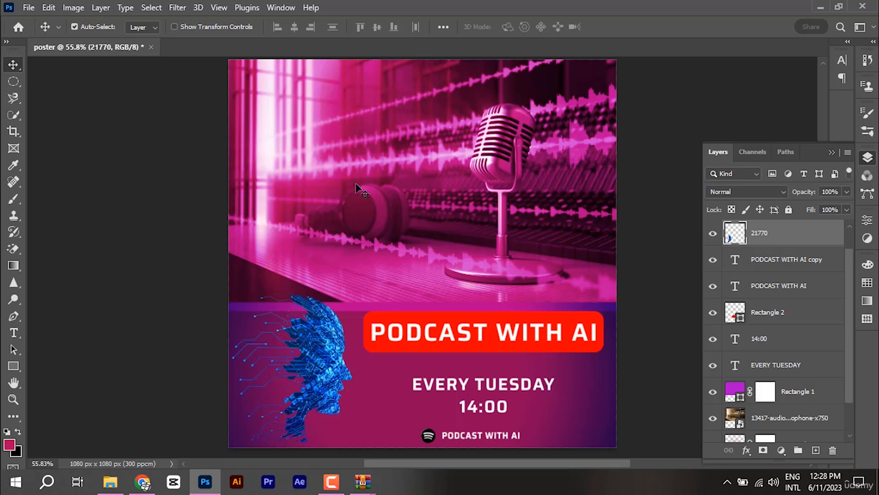
{"action": "left_click", "coordinate": [773, 189]}
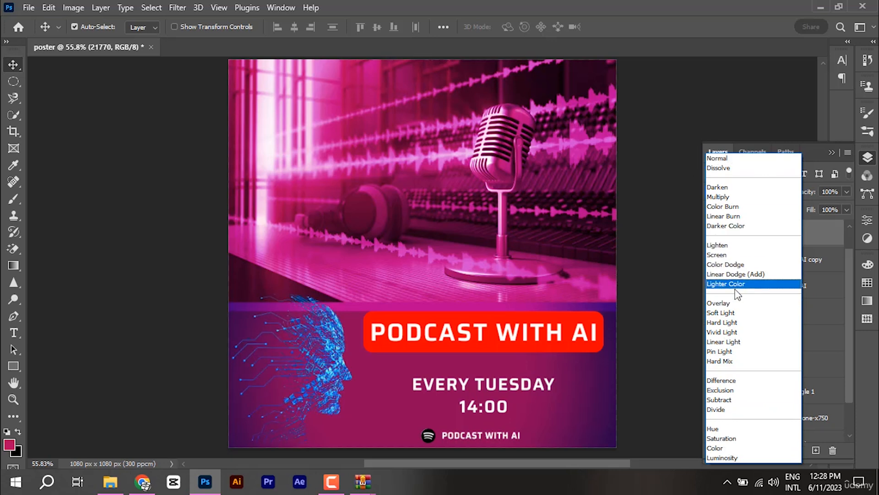
{"action": "left_click", "coordinate": [745, 267]}
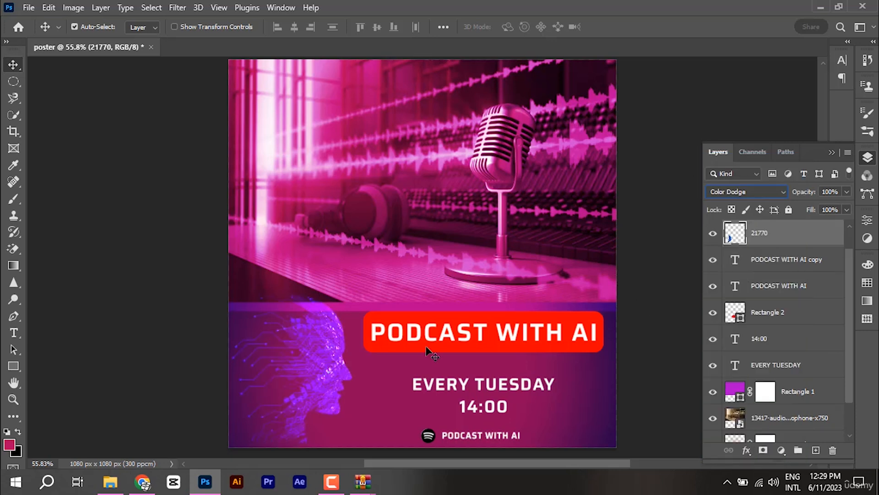
Scale the AI face down so it fits inside the lower panel, and select the Rectangle 1 copy layer.
{"action": "key", "text": "ctrl+t"}
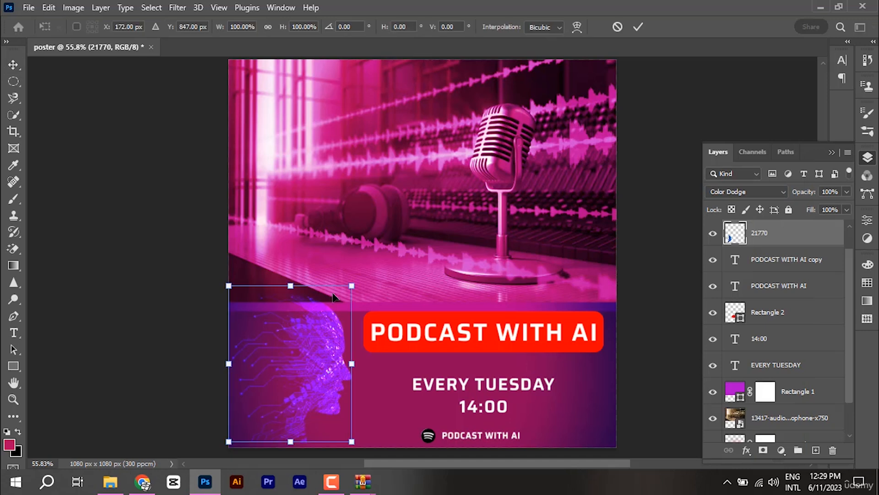
{"action": "left_click_drag", "start_coordinate": [351, 288], "coordinate": [331, 312]}
{"action": "left_click", "coordinate": [634, 27]}
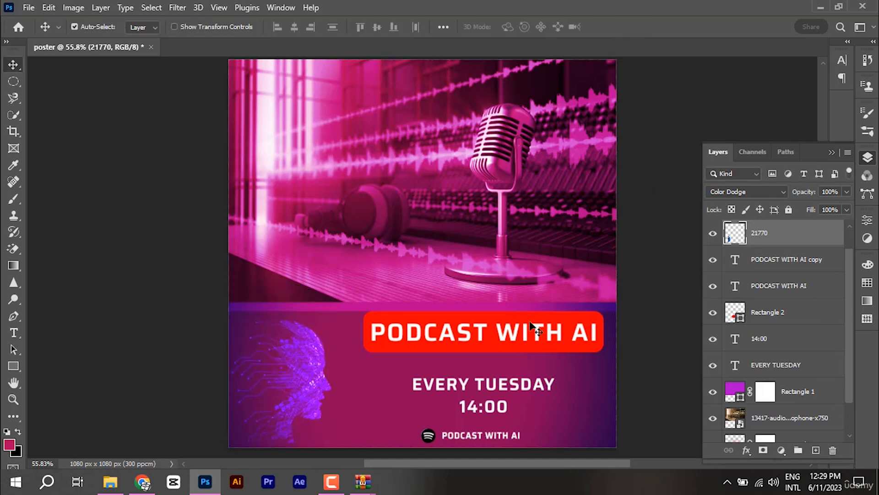
{"action": "left_click", "coordinate": [340, 345]}
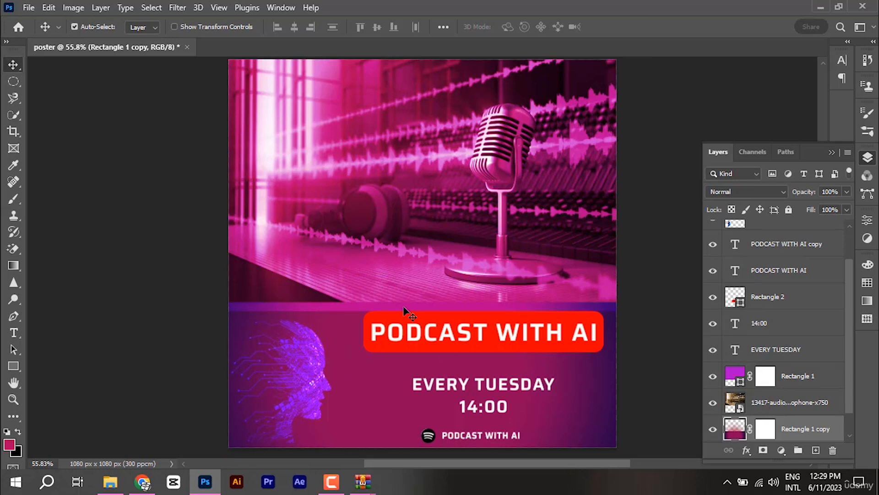
Delete the layer mask from the Rectangle 1 copy layer.
{"action": "key", "text": "ctrl+t"}
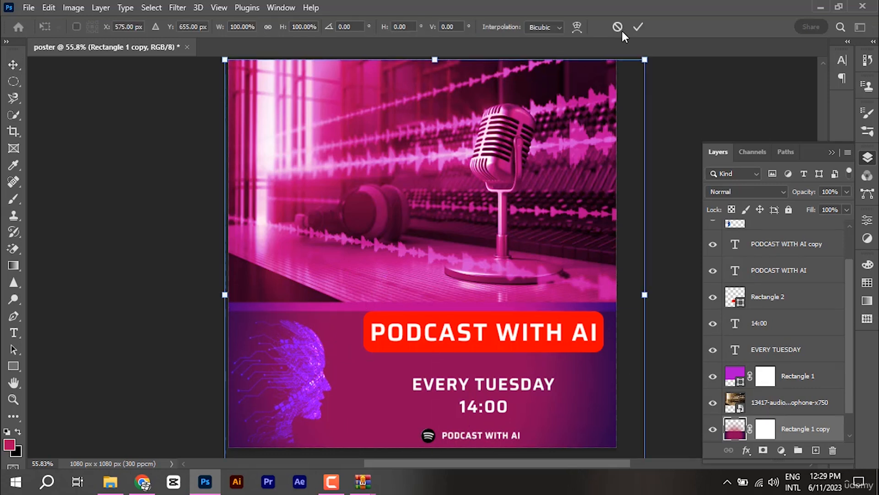
{"action": "left_click", "coordinate": [638, 28]}
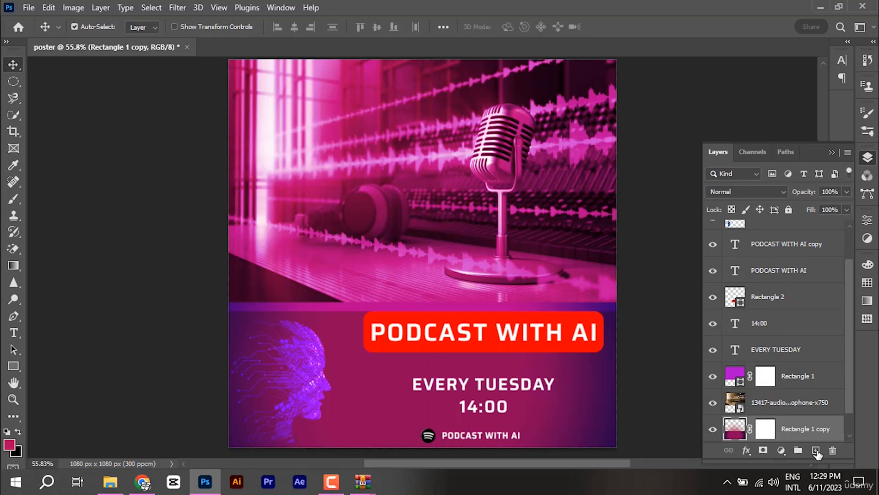
{"action": "right_click", "coordinate": [761, 434]}
{"action": "left_click", "coordinate": [779, 336]}
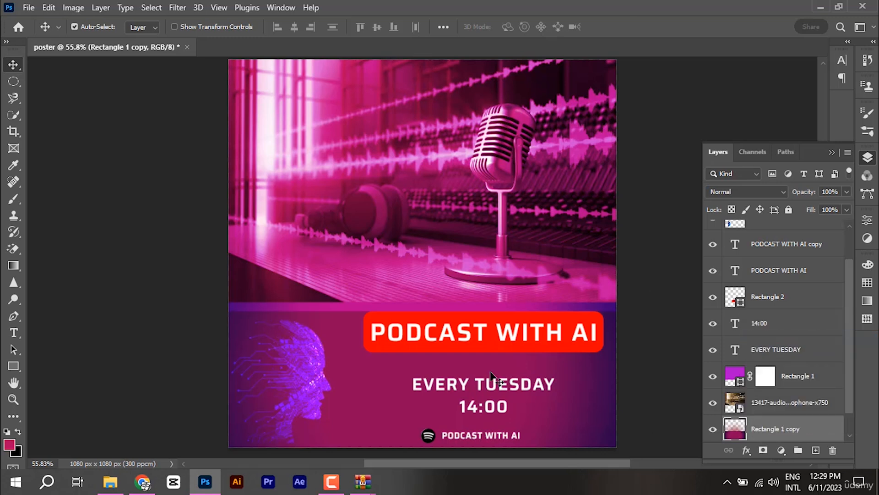
{"action": "key", "text": "ctrl+t"}
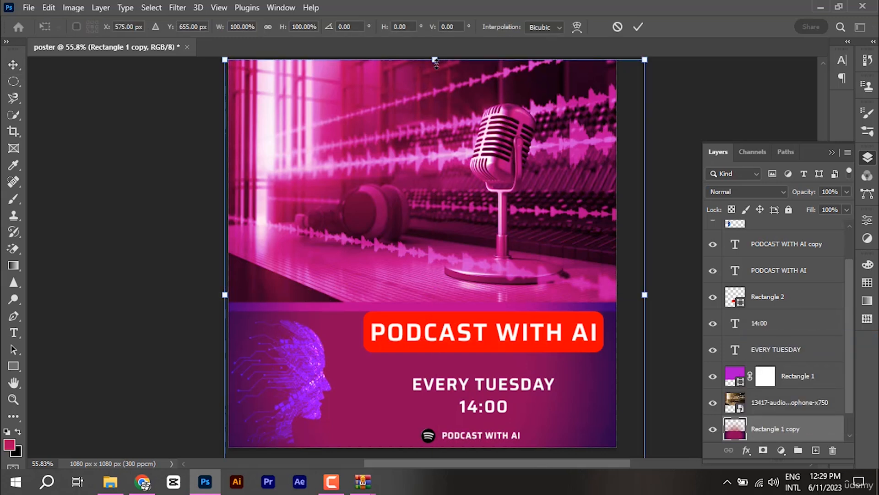
{"action": "left_click_drag", "start_coordinate": [435, 59], "coordinate": [432, 84]}
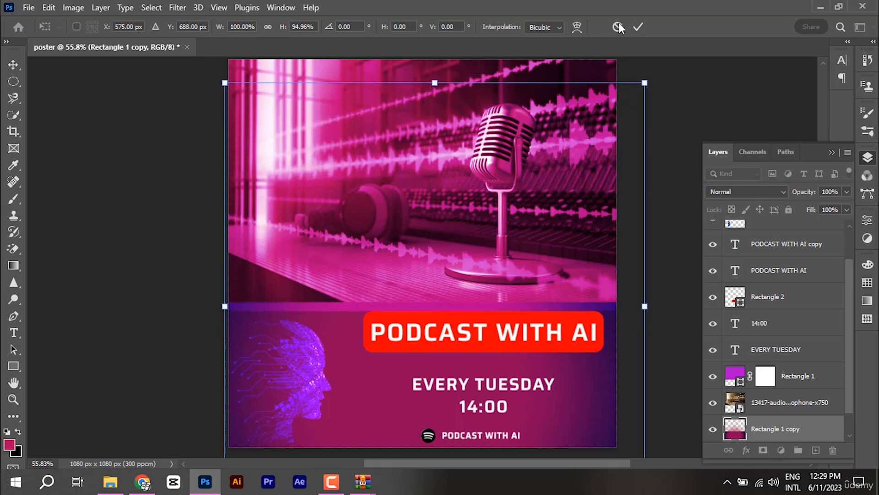
{"action": "left_click", "coordinate": [618, 27]}
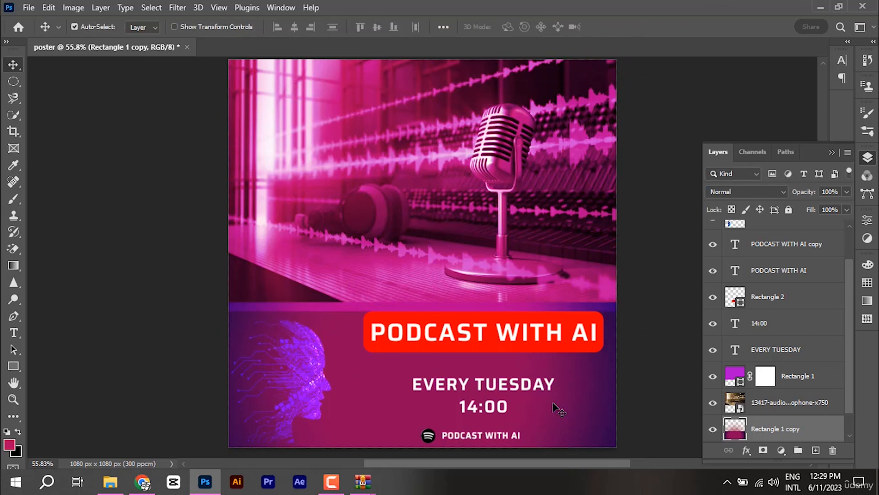
Move the PODCAST WITH AI title and its red Rectangle 2 bar together about 33 px straight down, then deselect them.
{"action": "left_click", "coordinate": [536, 348]}
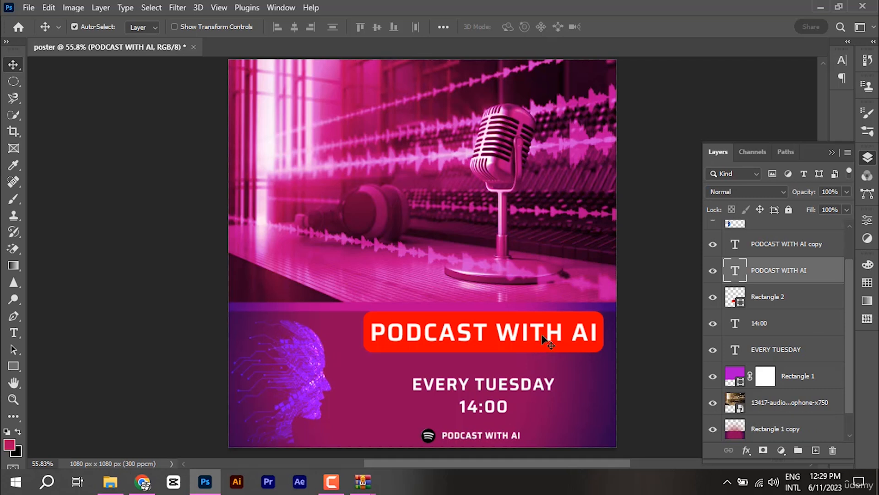
{"action": "left_click_drag", "start_coordinate": [559, 353], "coordinate": [548, 339]}
{"action": "left_click", "coordinate": [540, 336]}
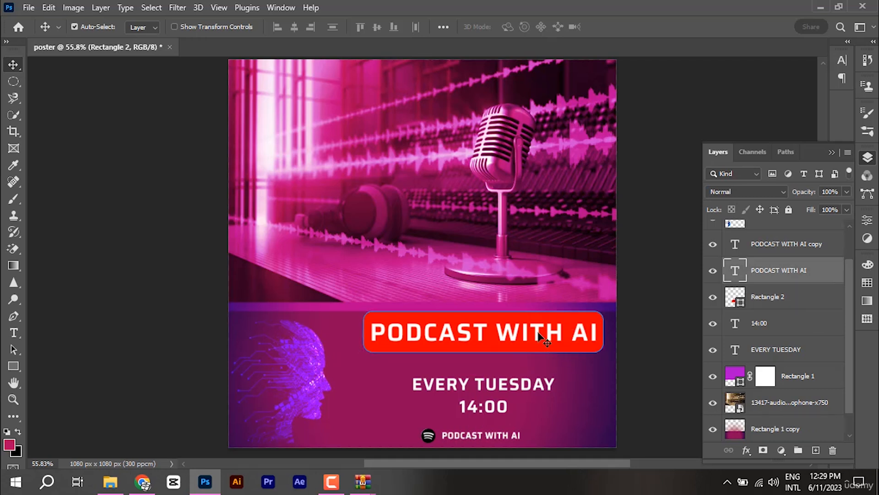
{"action": "left_click", "coordinate": [810, 297], "text": "shift"}
{"action": "left_click_drag", "start_coordinate": [571, 338], "coordinate": [571, 347]}
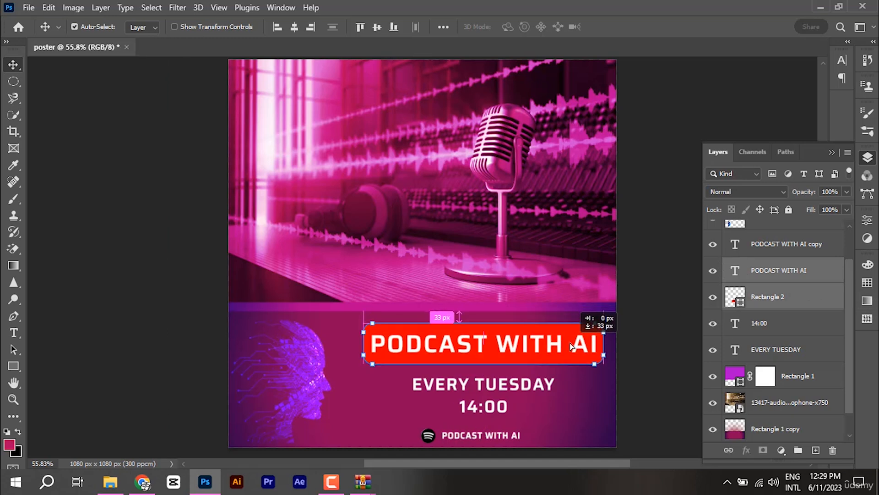
{"action": "left_click", "coordinate": [678, 319]}
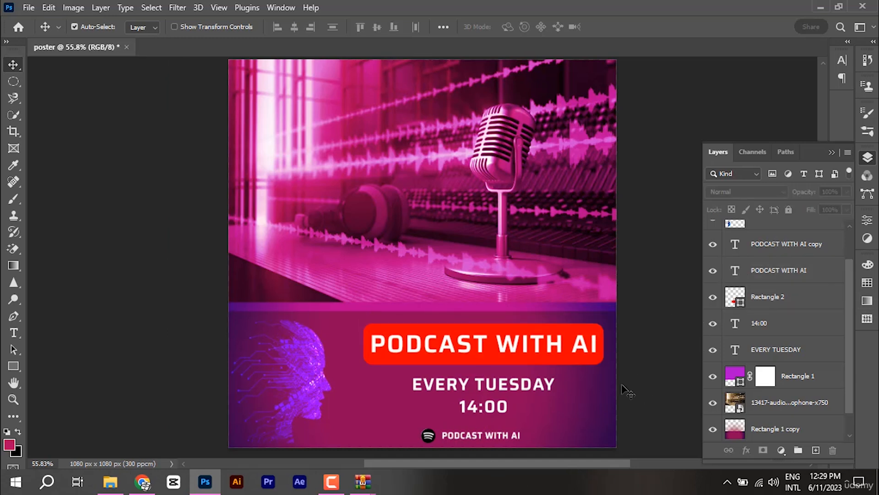